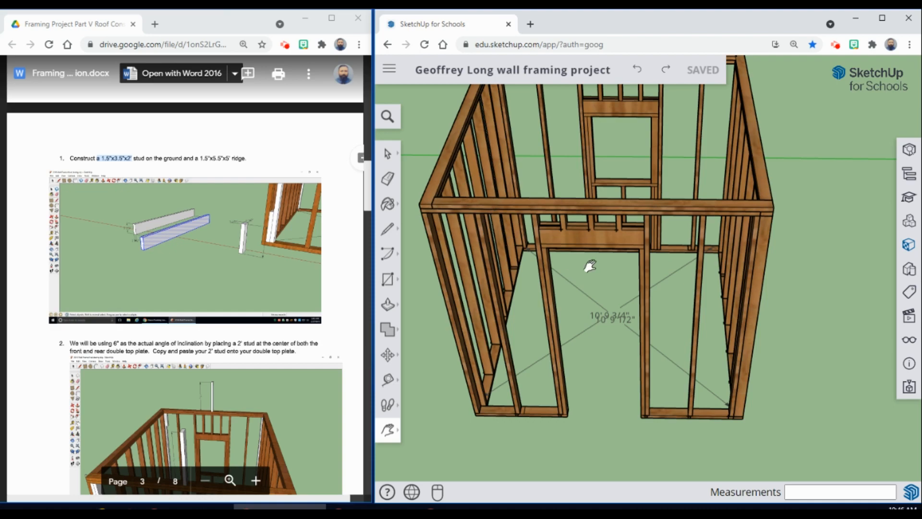
Draw a 3.5" by 1.5" rectangle on the ground beside the front wall of the framed building.
middle_drag(618, 328, 627, 173)
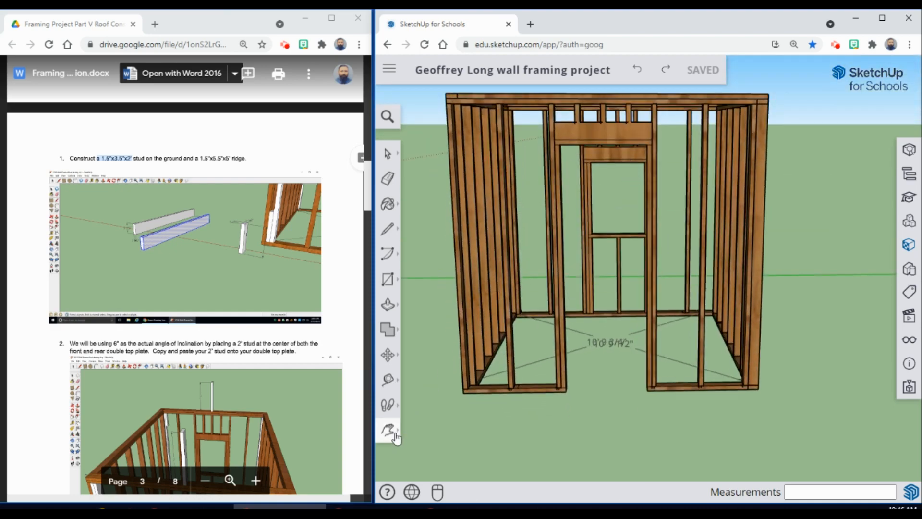
click(389, 430)
drag(552, 308, 735, 325)
middle_drag(731, 347, 733, 326)
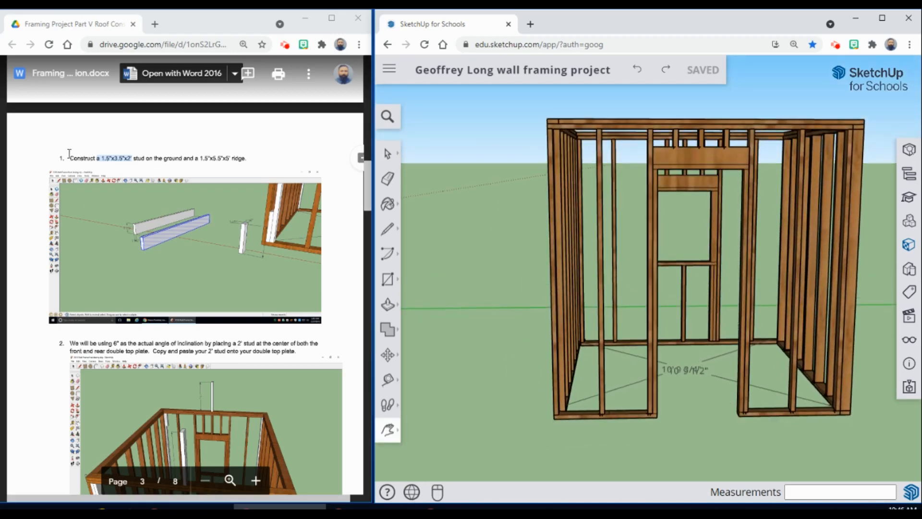
scroll(84, 151, up, 6)
scroll(90, 164, down, 6)
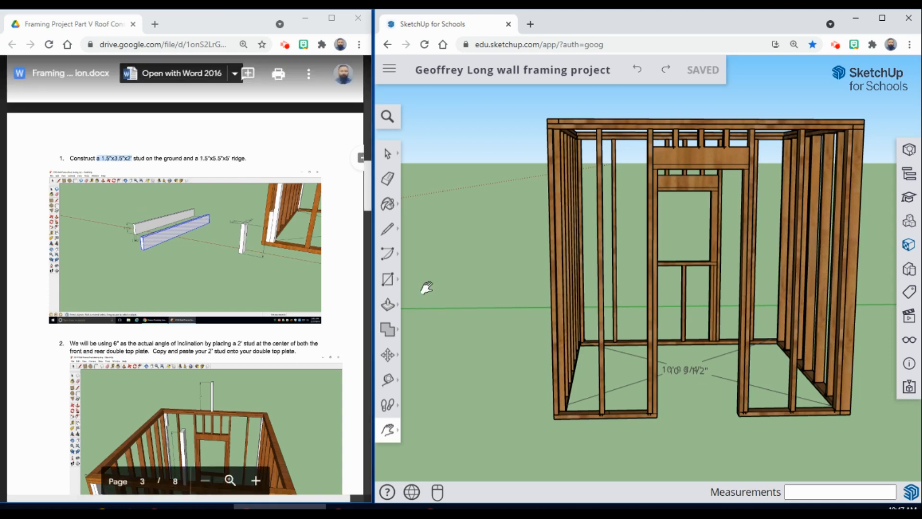
click(388, 279)
middle_drag(494, 324, 485, 367)
click(451, 382)
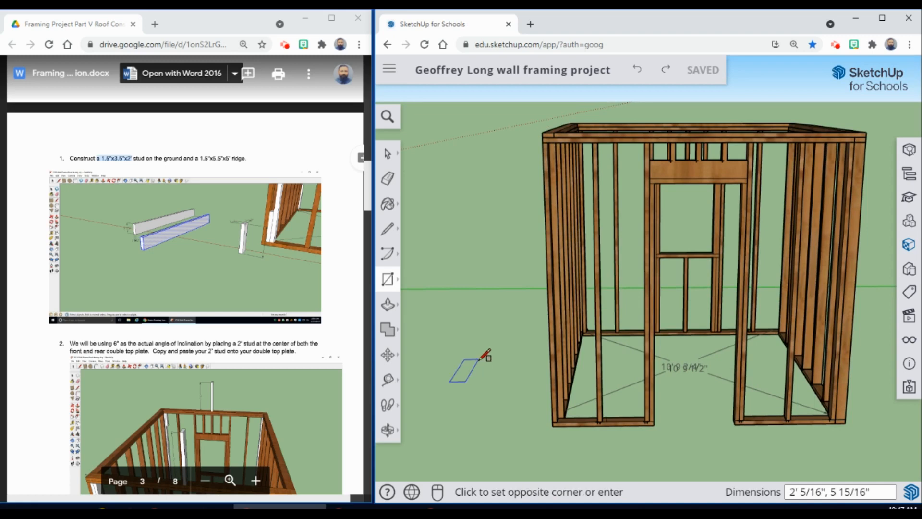
click(482, 359)
text(3.5", 1.5)
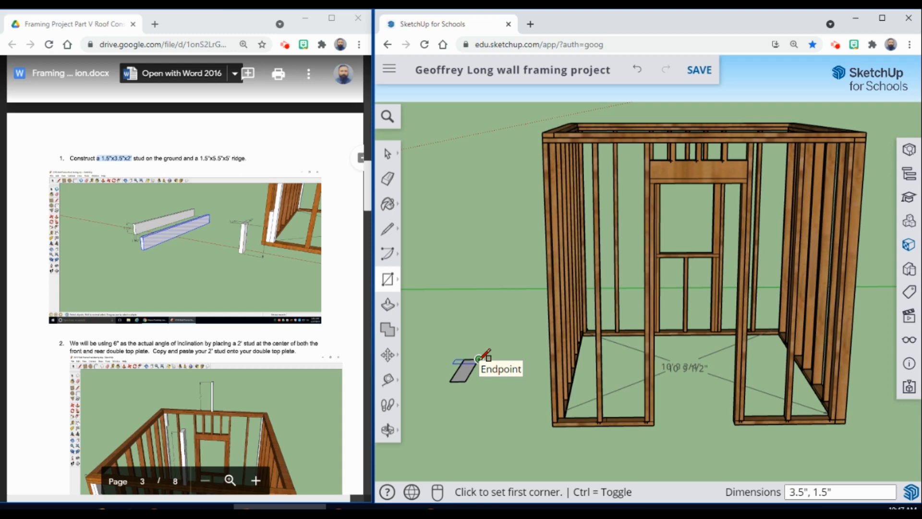
key(Return)
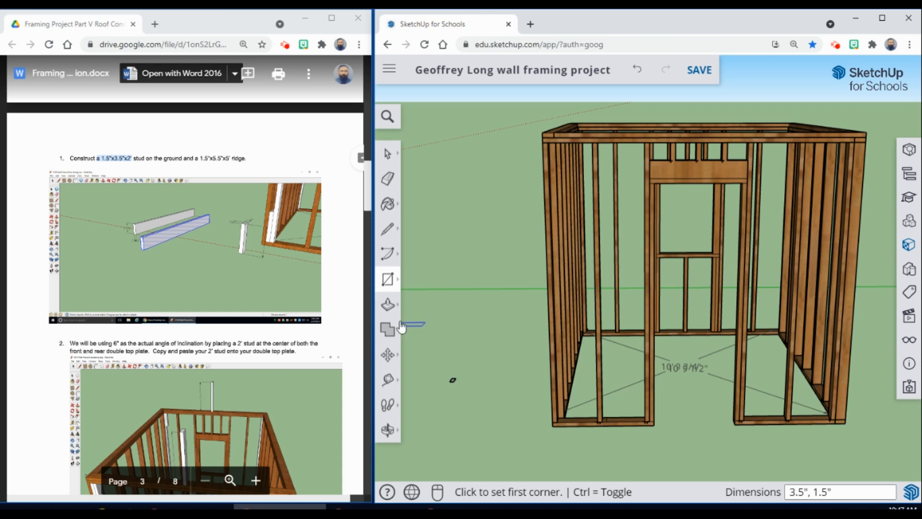
Extrude the small rectangle 2' upward with Push/Pull to form the stud.
click(388, 304)
scroll(476, 390, up, 4)
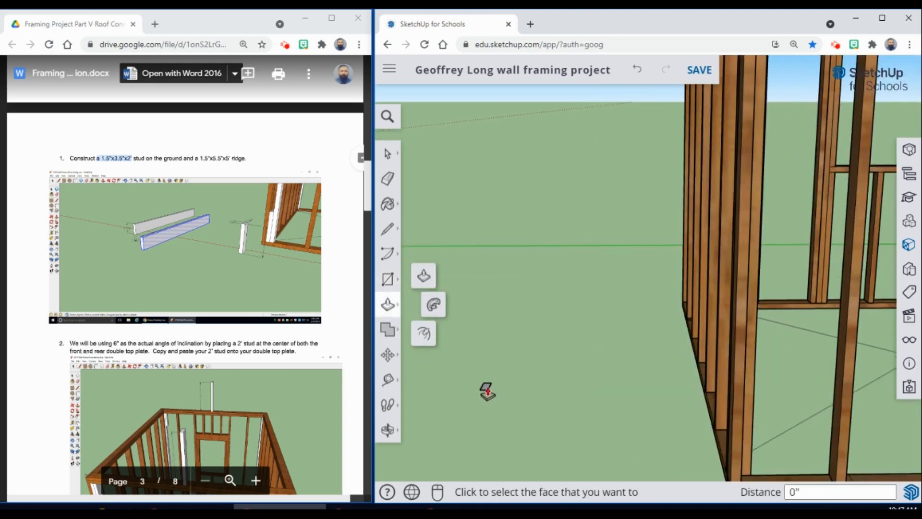
click(484, 388)
click(488, 347)
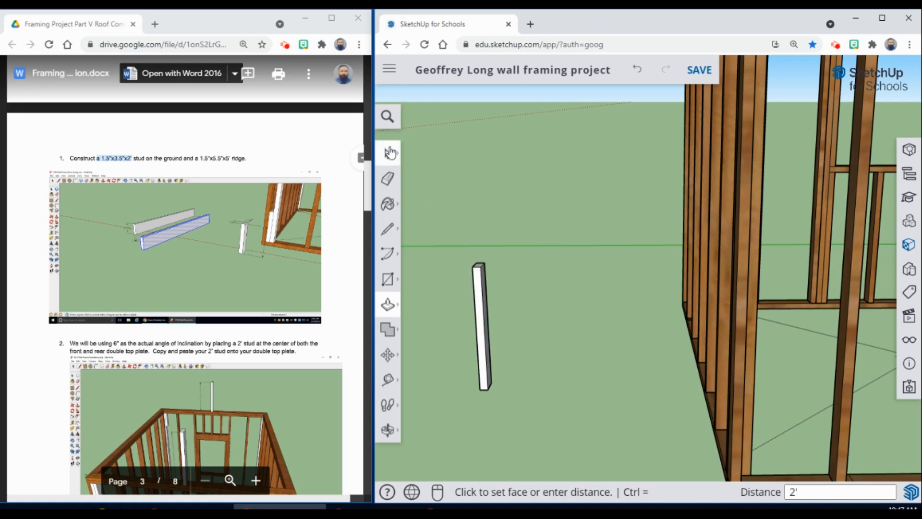
Select all geometry of the 2' stud and make it a group.
click(389, 153)
triple_click(482, 340)
right_click(481, 340)
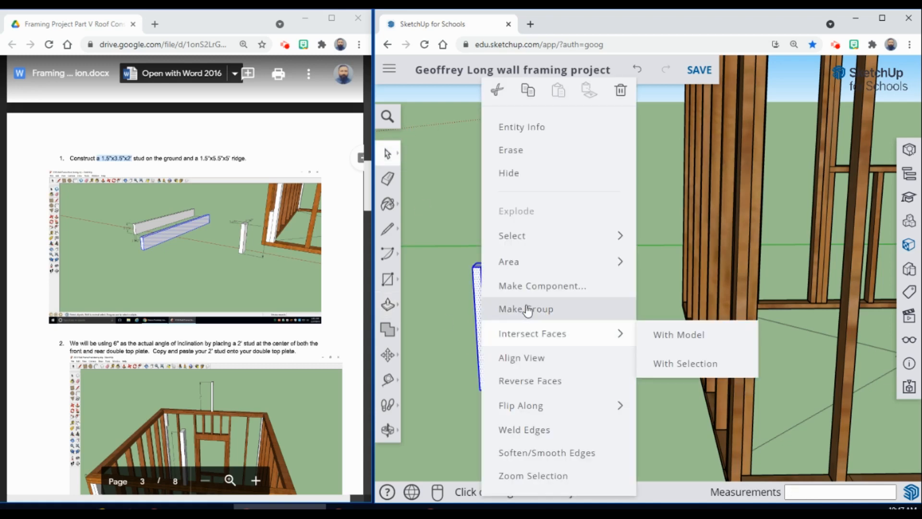
click(529, 310)
Place a Tape Measure guide point on the front double top plate, 4' 3 1/2" from its outer corner along the top edge.
click(388, 429)
click(440, 404)
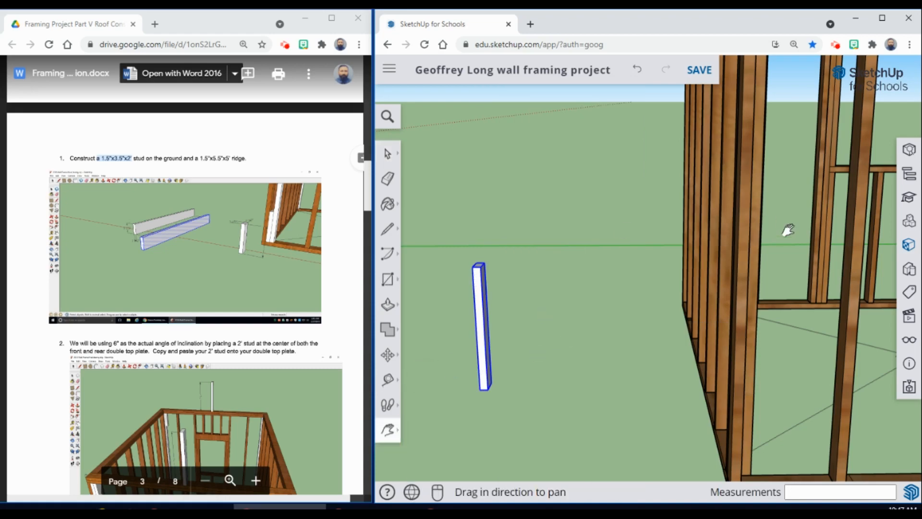
scroll(673, 264, down, 10)
key(o)
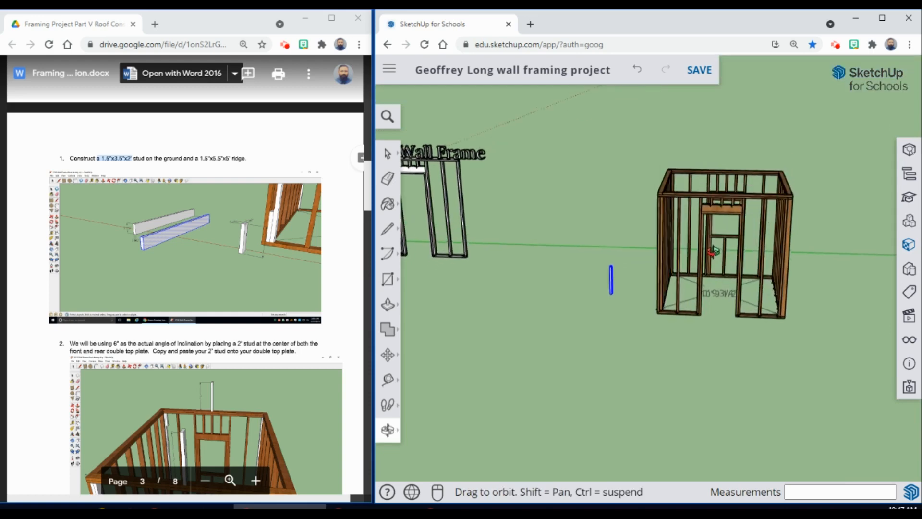
scroll(714, 253, up, 5)
key(h)
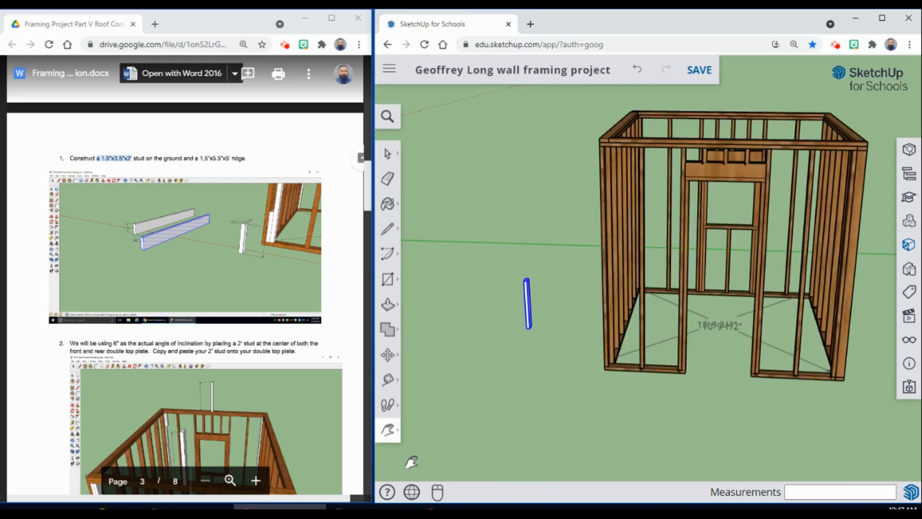
click(394, 438)
click(437, 411)
drag(483, 238, 435, 276)
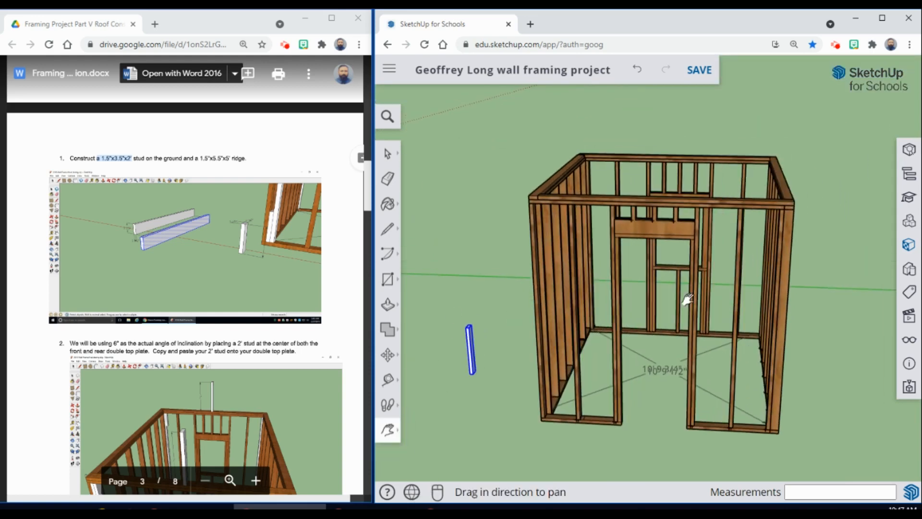
middle_drag(688, 298, 413, 299)
click(389, 379)
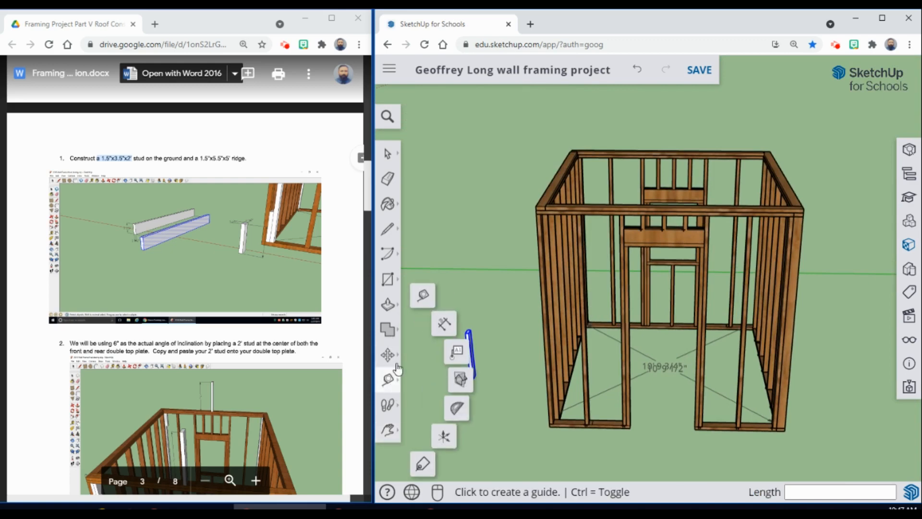
click(422, 295)
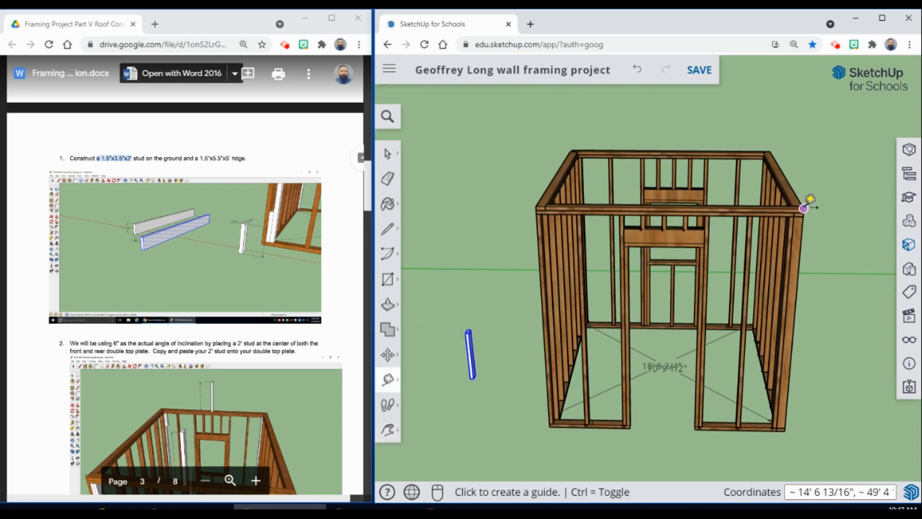
scroll(810, 198, up, 2)
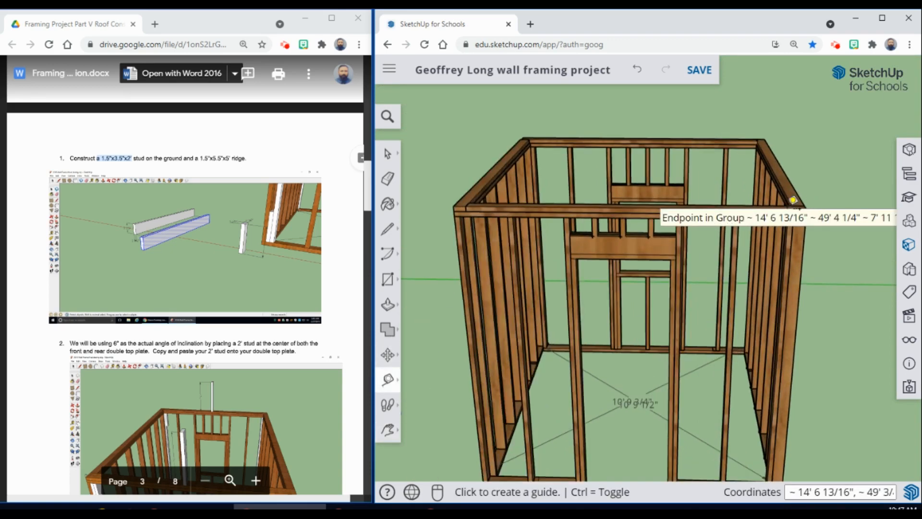
click(811, 222)
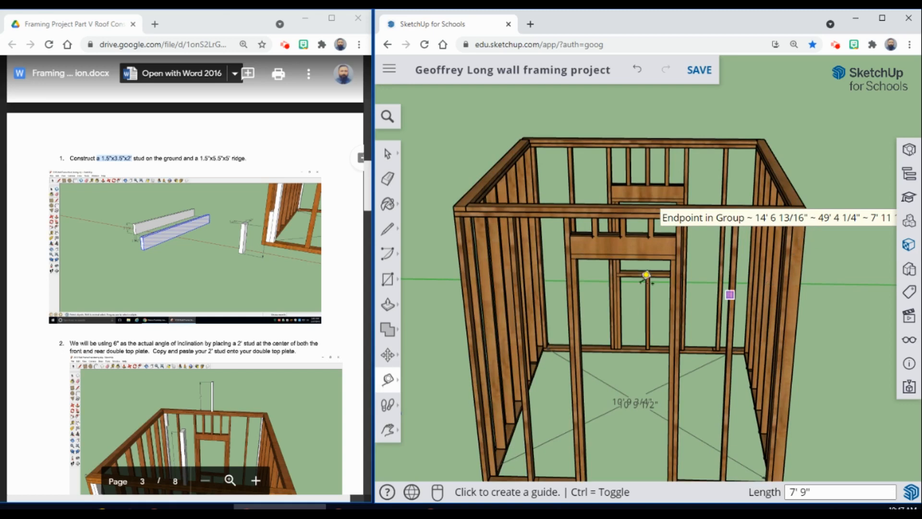
click(806, 208)
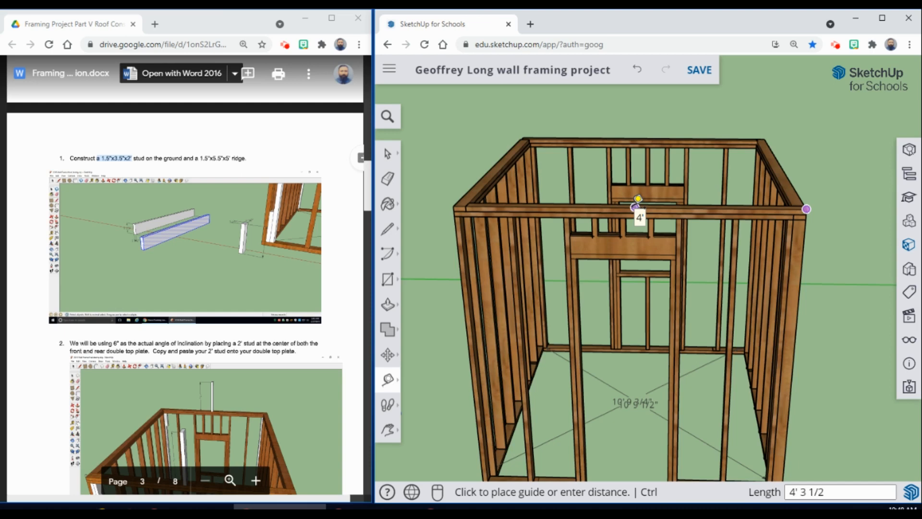
click(634, 207)
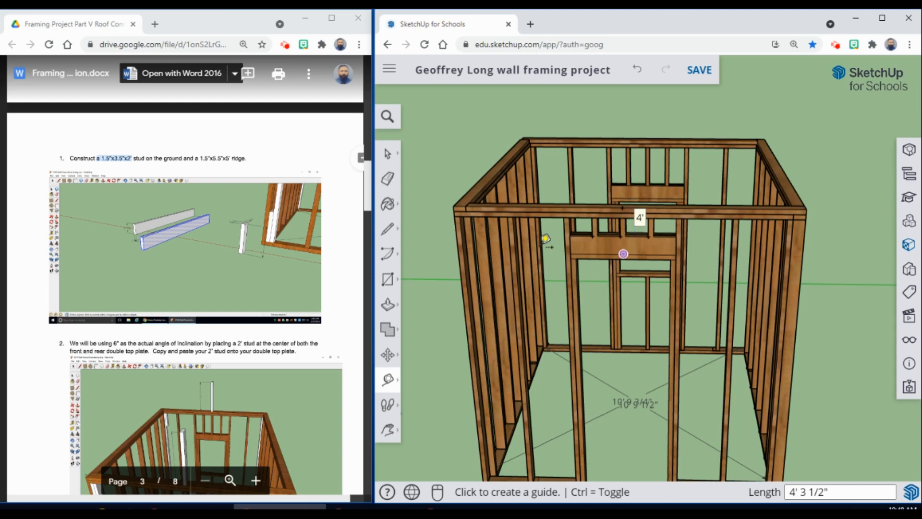
click(388, 153)
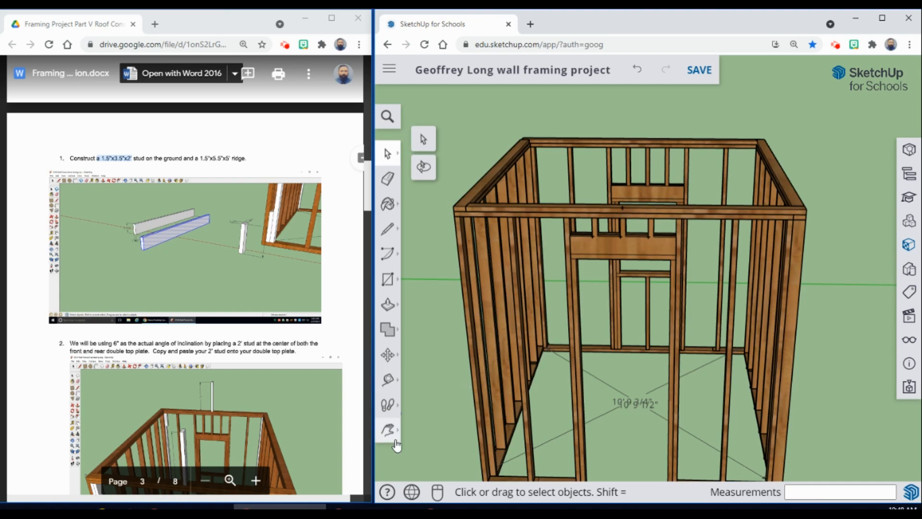
Place a guide point on the rear wall's double top plate, 4' 3 1/2" from its outer corner.
scroll(790, 272, down, 2)
middle_drag(794, 265, 586, 298)
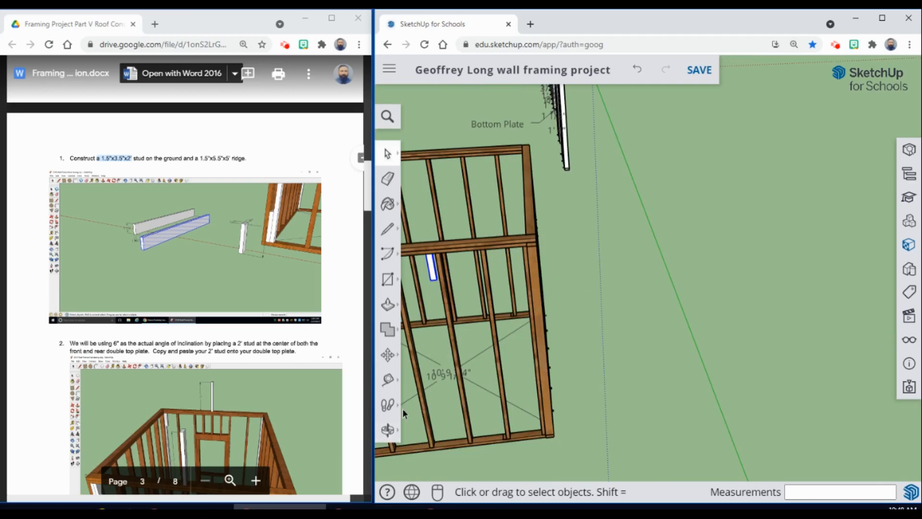
click(383, 437)
click(439, 404)
drag(482, 339, 712, 358)
middle_drag(712, 358, 514, 365)
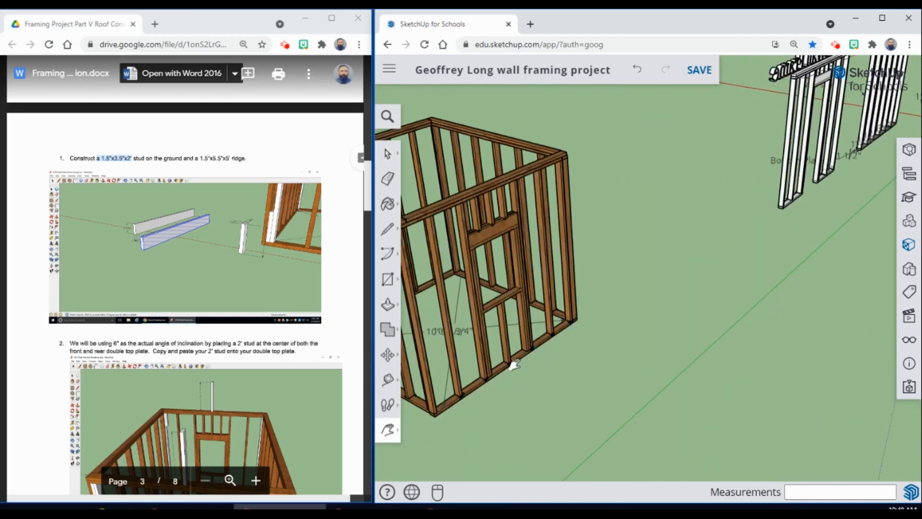
click(390, 433)
click(436, 408)
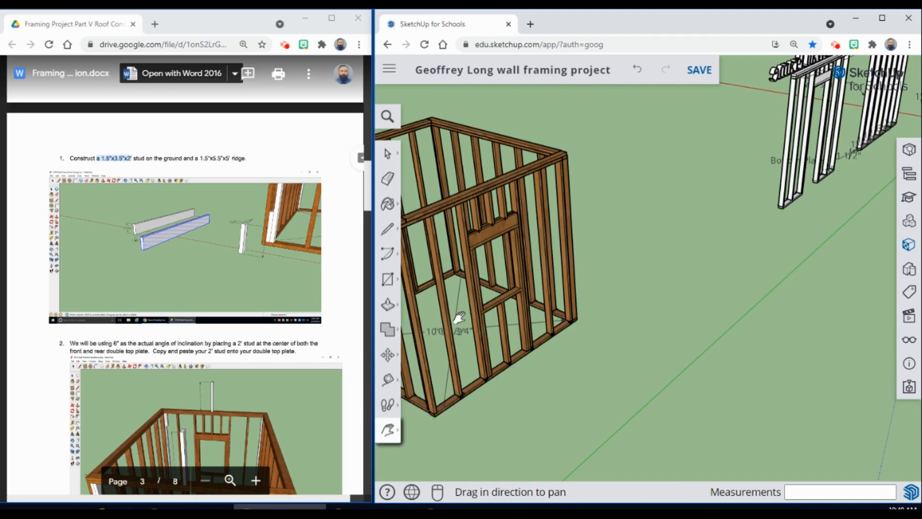
drag(473, 318, 824, 361)
middle_drag(824, 361, 559, 278)
scroll(577, 264, up, 2)
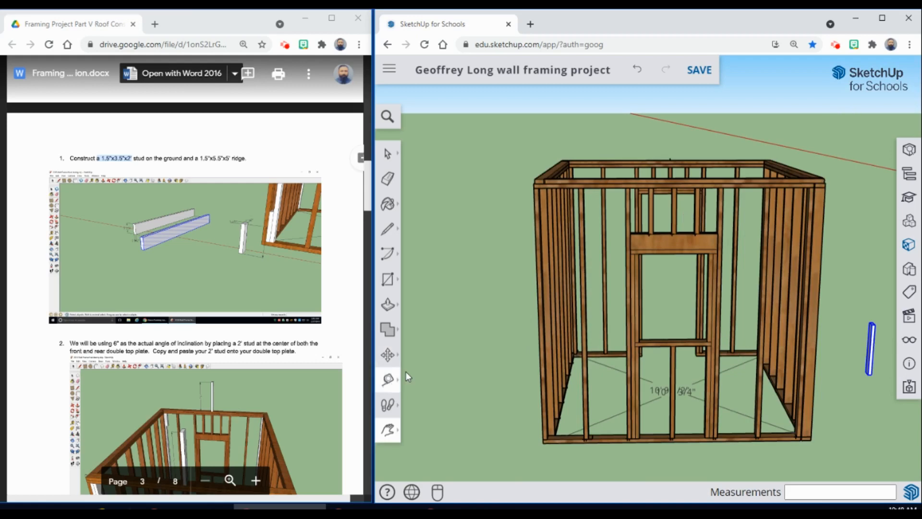
click(388, 380)
click(824, 178)
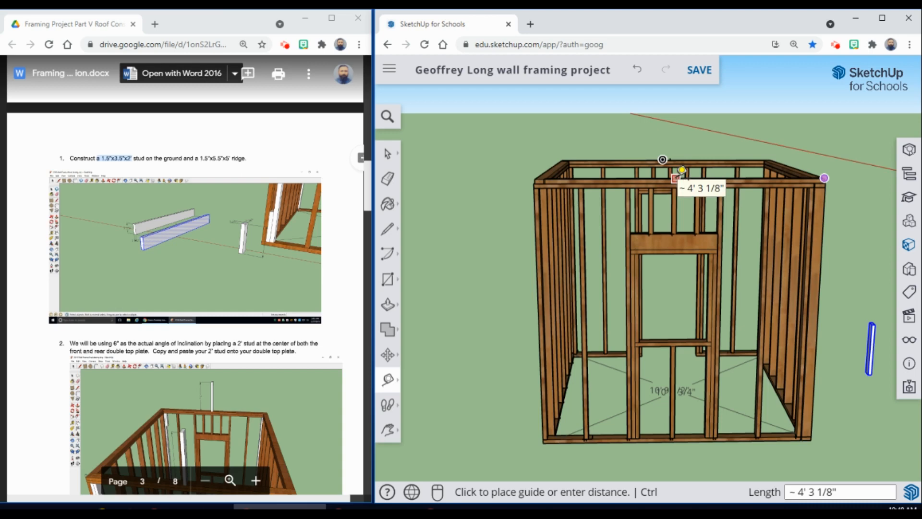
text(4)
click(675, 178)
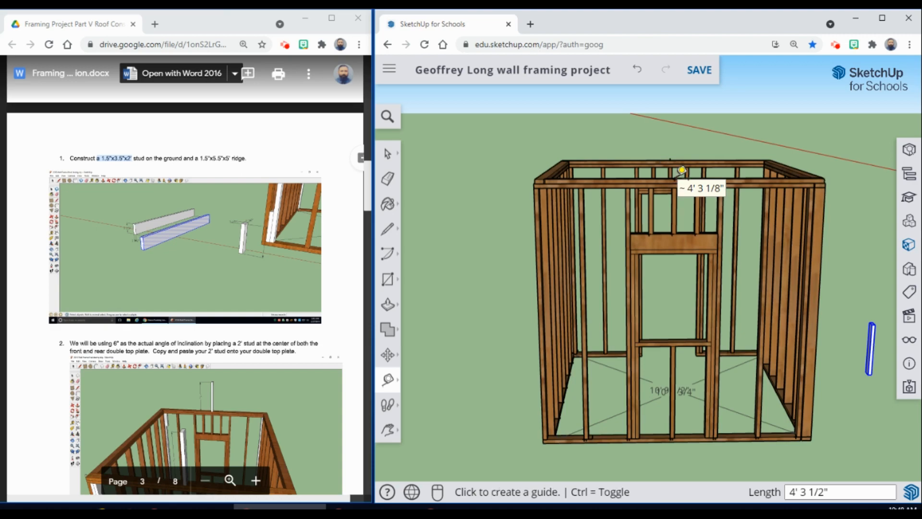
Move the 2' stud by its bottom corner from the ground to the guide point on the front double top plate.
middle_drag(558, 193, 778, 267)
middle_drag(584, 292, 837, 250)
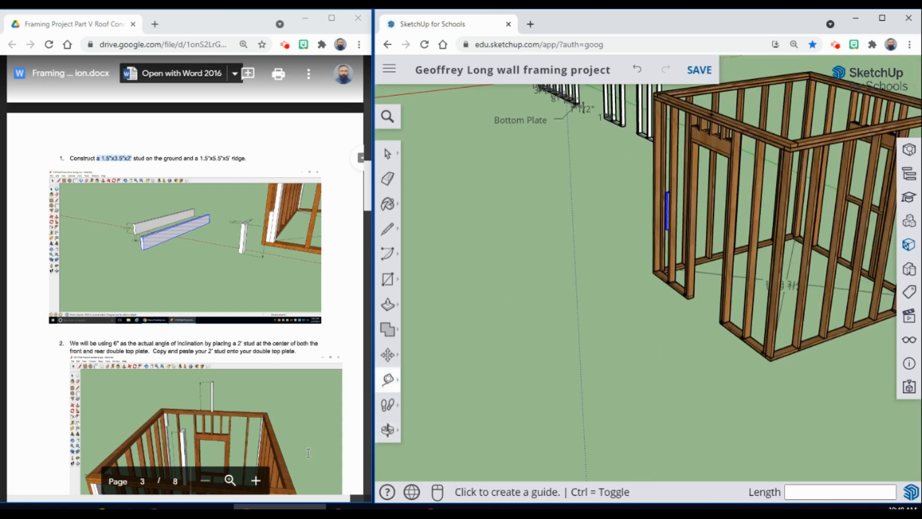
click(385, 437)
drag(439, 411, 442, 407)
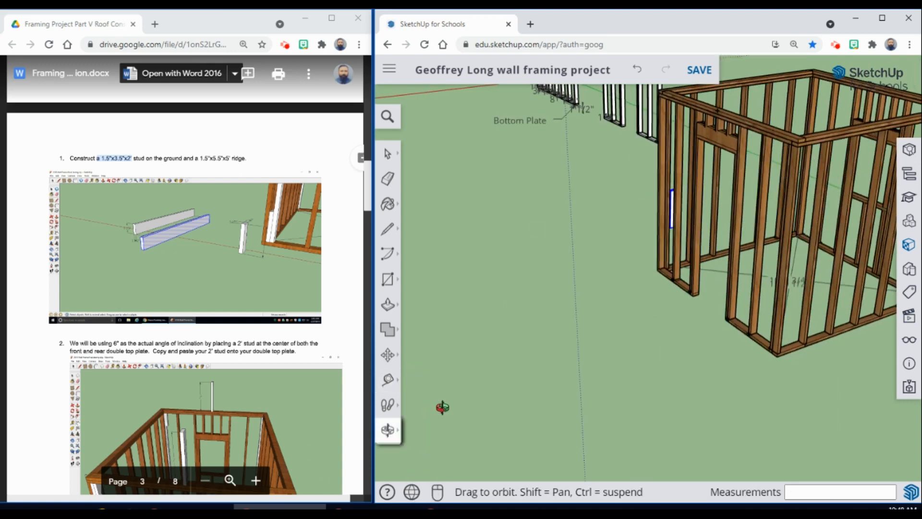
click(388, 429)
click(441, 401)
drag(494, 295, 511, 397)
middle_drag(511, 397, 625, 438)
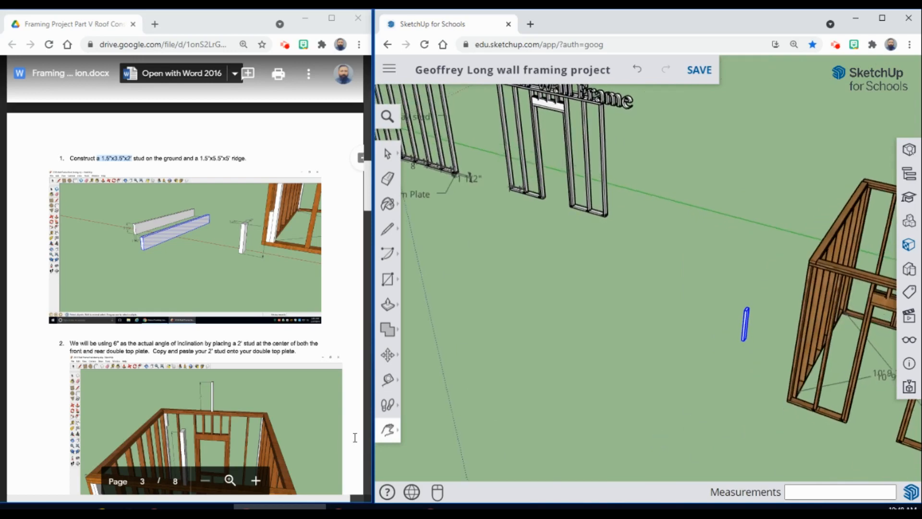
click(383, 439)
click(445, 407)
drag(573, 329, 370, 320)
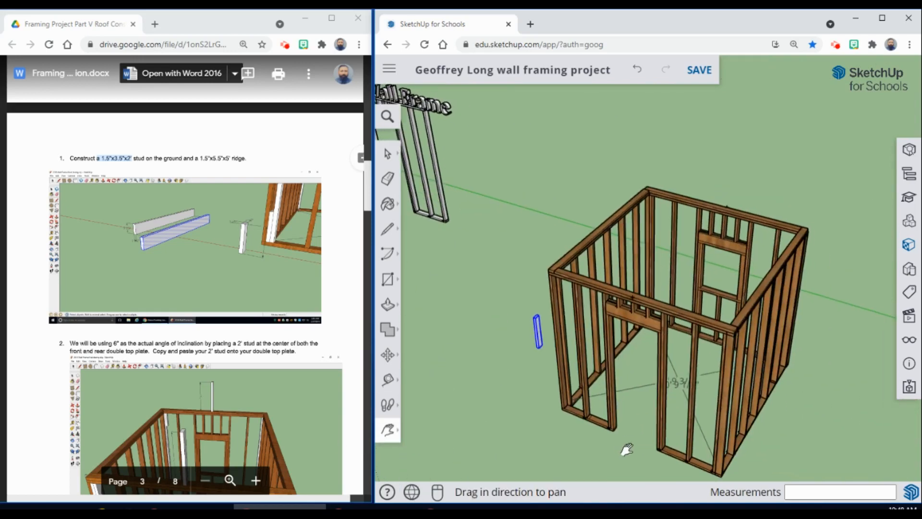
middle_drag(627, 449, 736, 397)
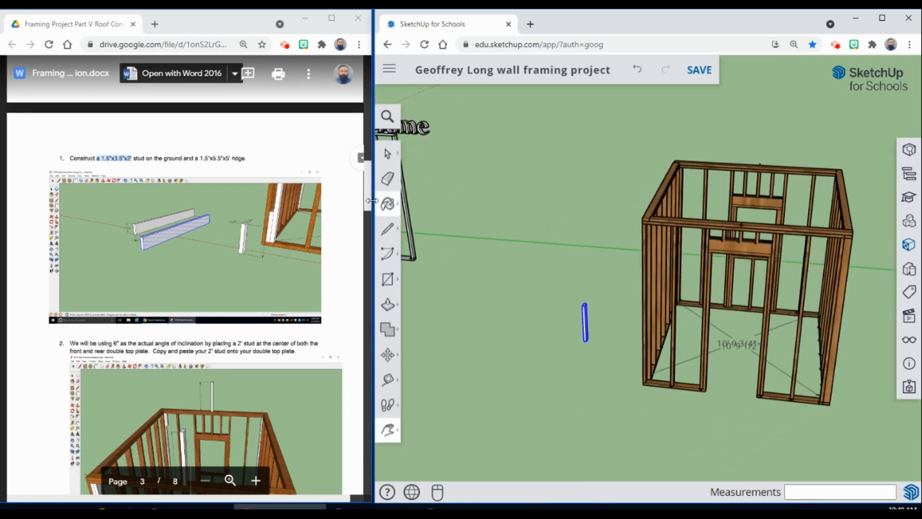
click(388, 154)
click(577, 337)
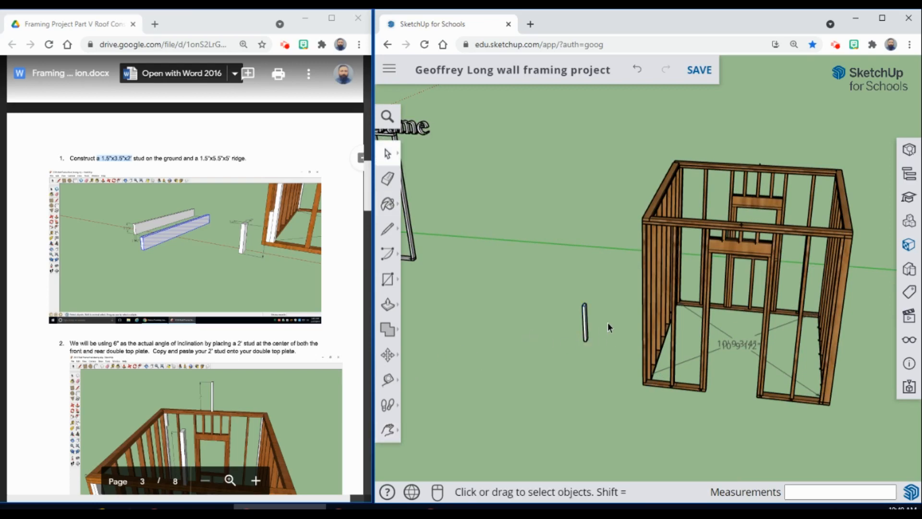
click(585, 322)
click(388, 354)
click(584, 338)
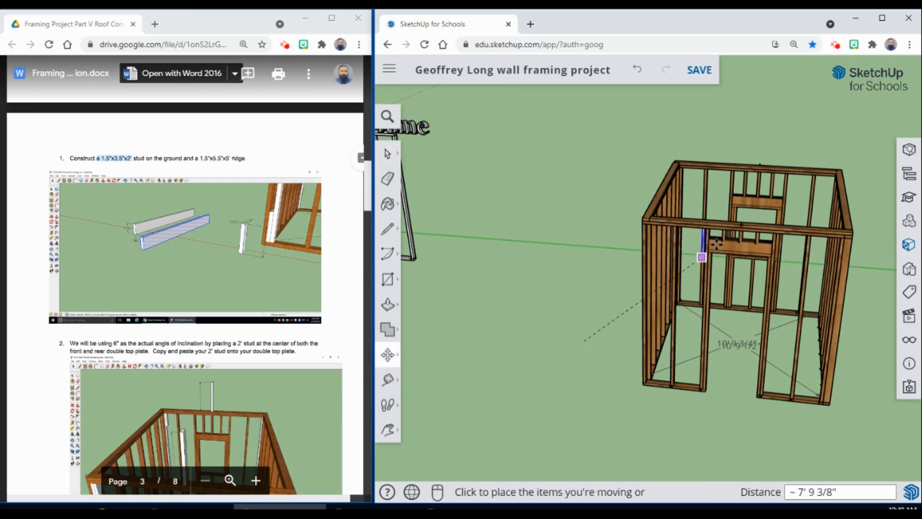
click(746, 227)
Centre the 2' stud on the front double top plate by moving its bottom edge midpoint onto the guide point.
scroll(748, 228, up, 3)
scroll(751, 229, up, 5)
middle_drag(751, 229, 759, 189)
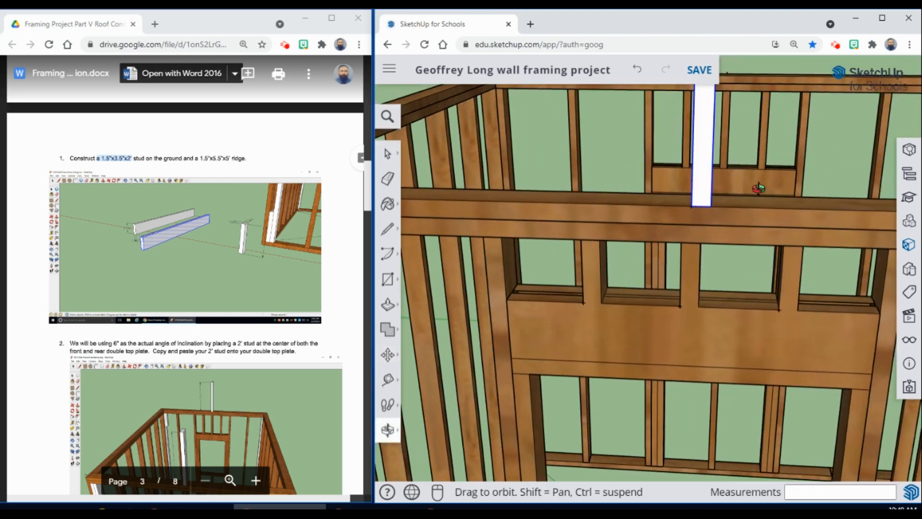
click(701, 206)
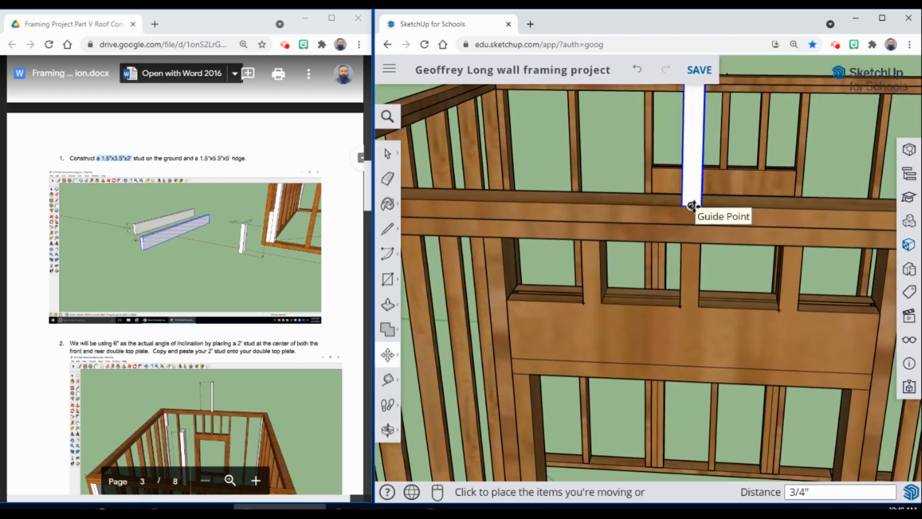
click(692, 205)
scroll(766, 257, down, 5)
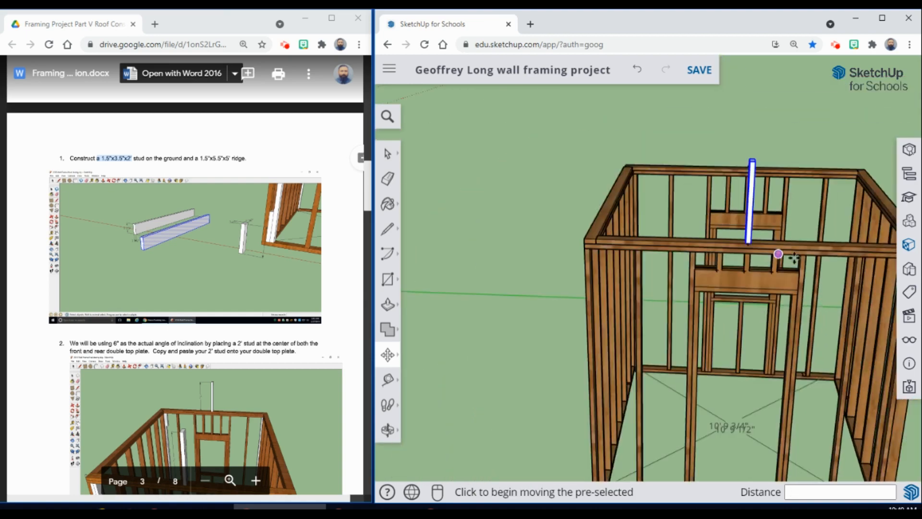
middle_drag(795, 258, 668, 234)
scroll(668, 233, up, 4)
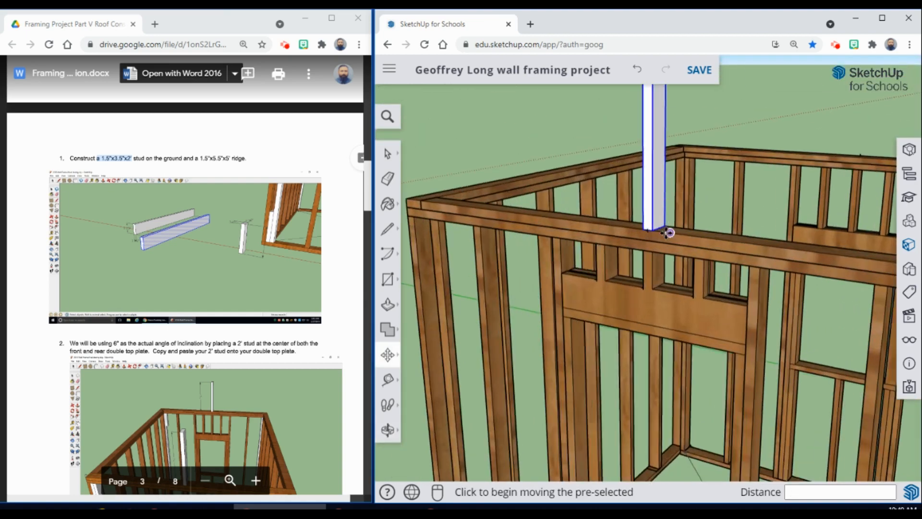
scroll(670, 233, up, 2)
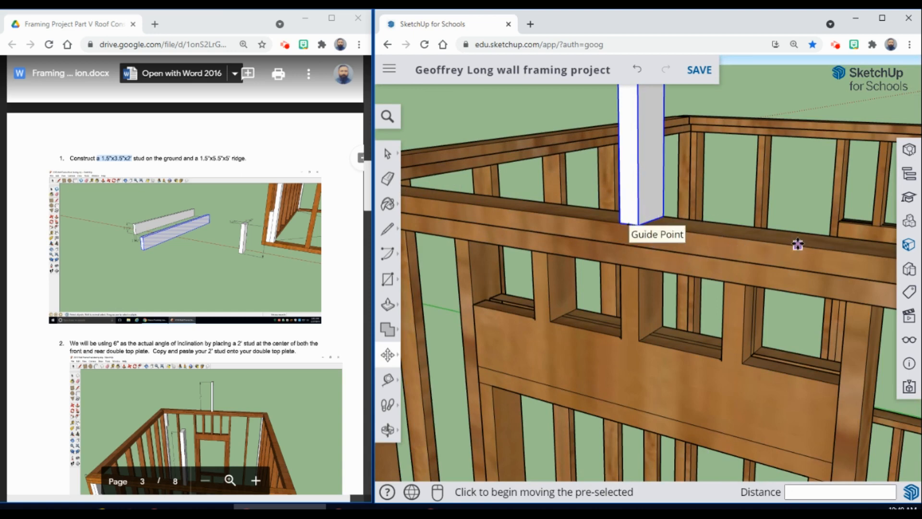
Copy the 2' stud from the front wall across onto the rear wall's double top plate.
scroll(809, 239, down, 5)
middle_drag(814, 236, 503, 264)
scroll(585, 270, down, 6)
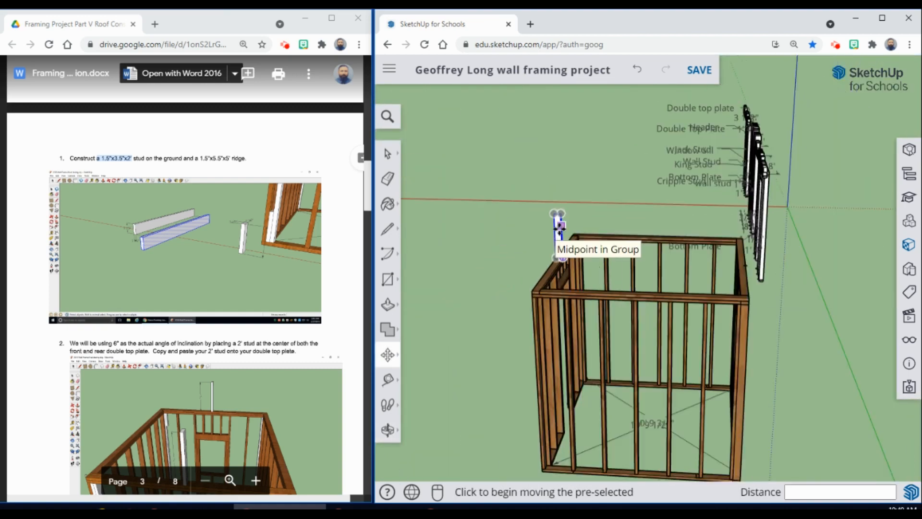
key(ctrl)
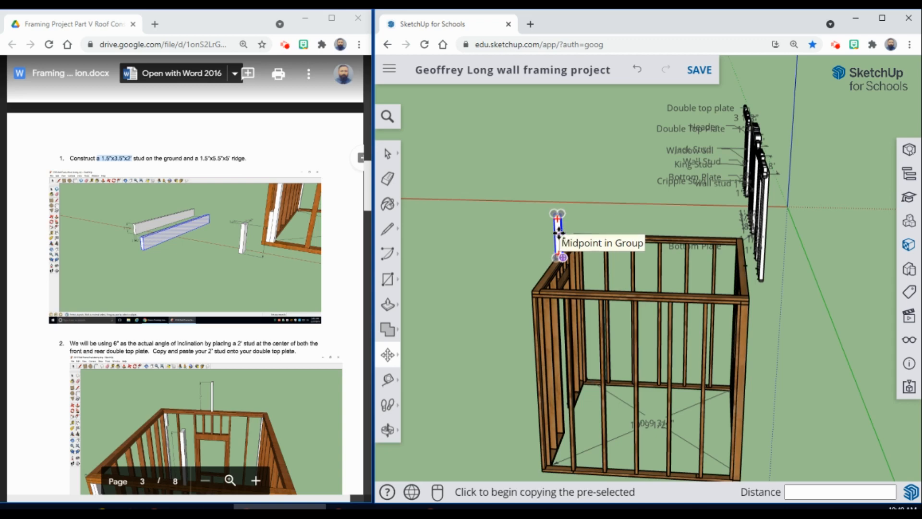
click(559, 234)
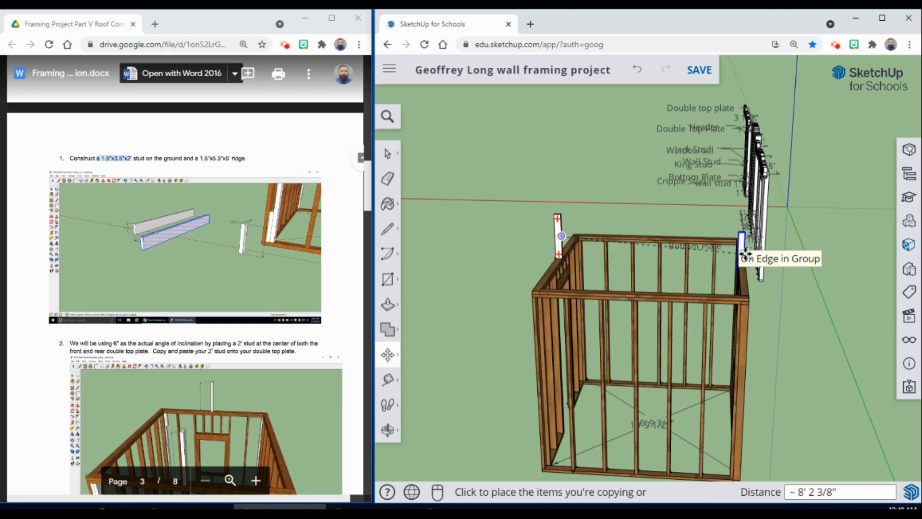
middle_drag(741, 251, 659, 294)
click(392, 434)
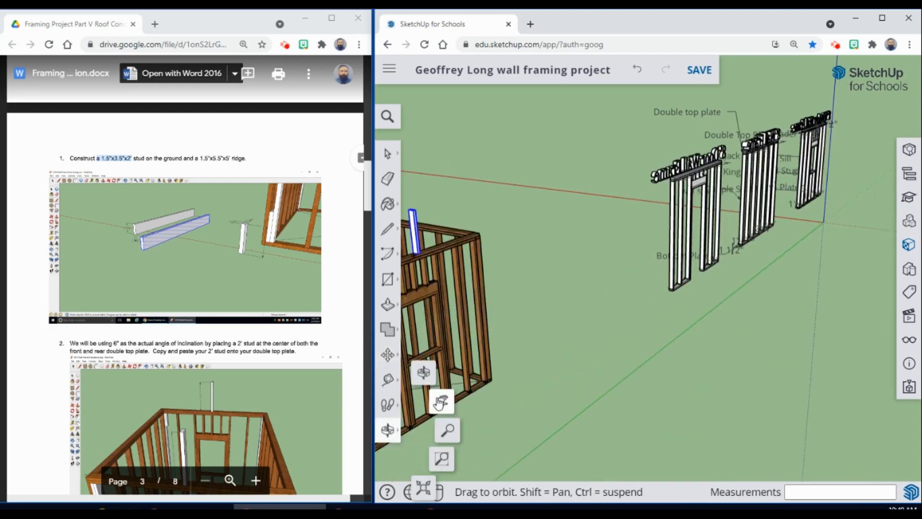
click(438, 404)
drag(522, 319, 780, 321)
middle_drag(780, 321, 588, 338)
scroll(505, 271, up, 9)
scroll(505, 271, up, 2)
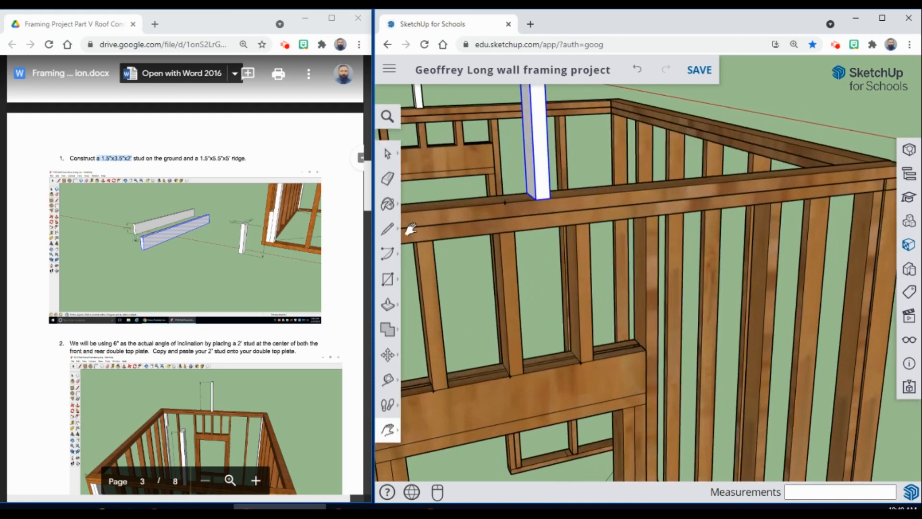
Move the copied stud by its bottom edge midpoint onto the guide point on the rear double top plate.
click(388, 355)
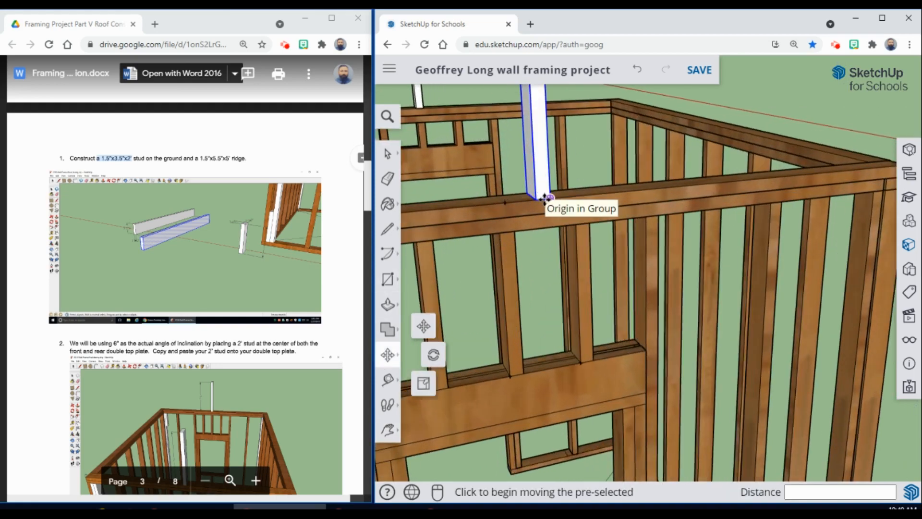
scroll(544, 197, up, 2)
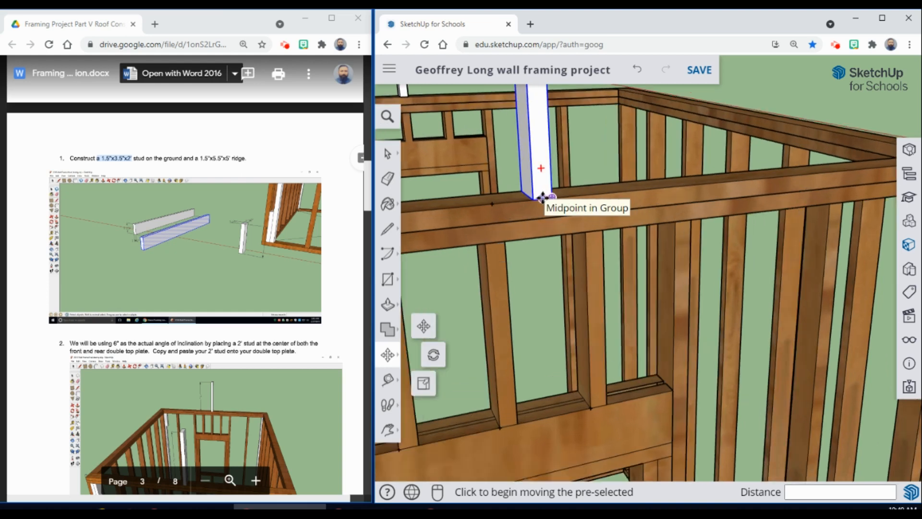
click(536, 197)
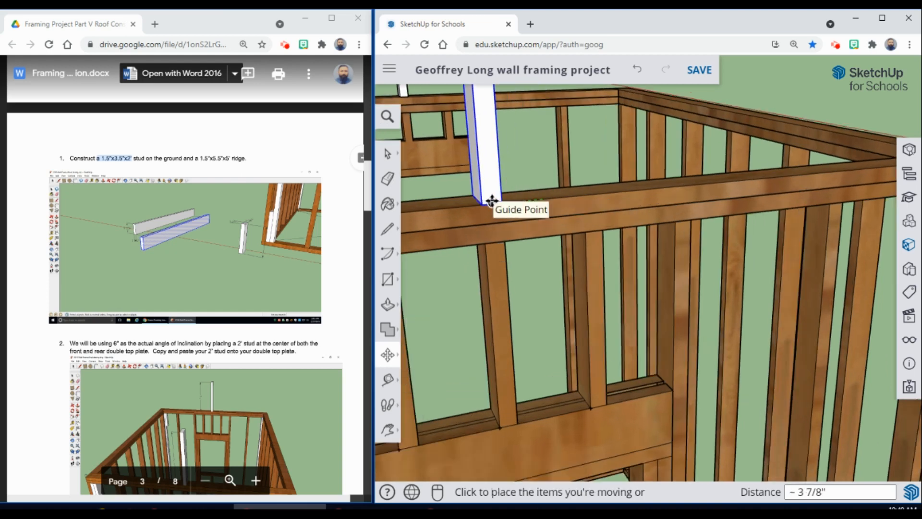
click(491, 201)
click(388, 154)
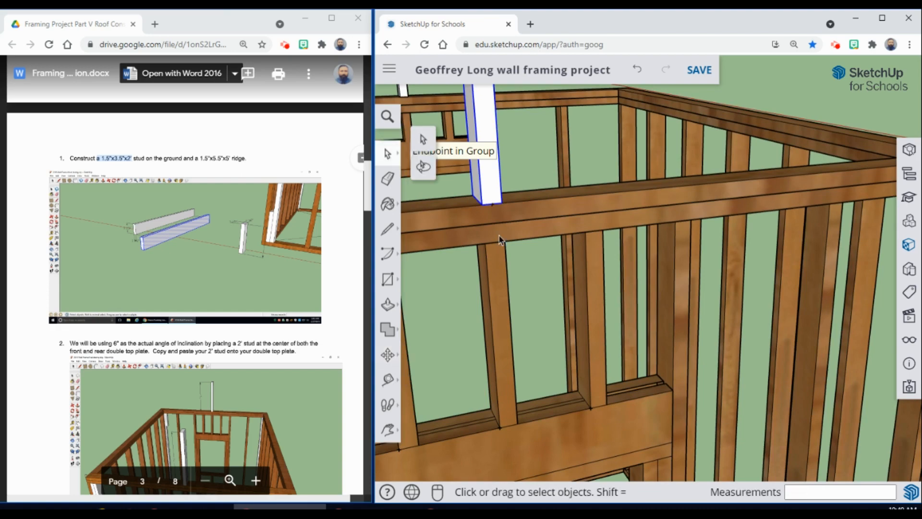
Draw a 1.5" x 5' rectangle on the ground beside the shed as the base of the ridge.
scroll(499, 236, down, 3)
scroll(498, 233, down, 10)
middle_drag(533, 294, 538, 344)
scroll(575, 358, up, 4)
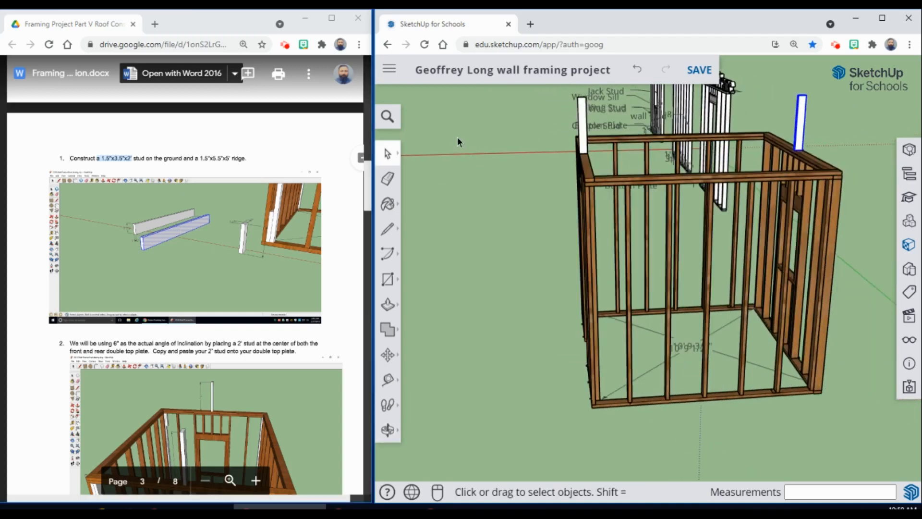
click(387, 279)
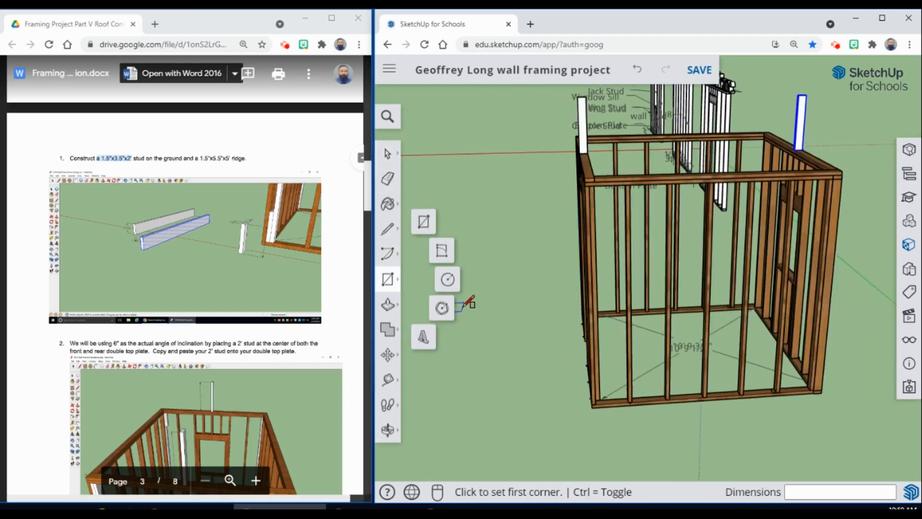
click(478, 345)
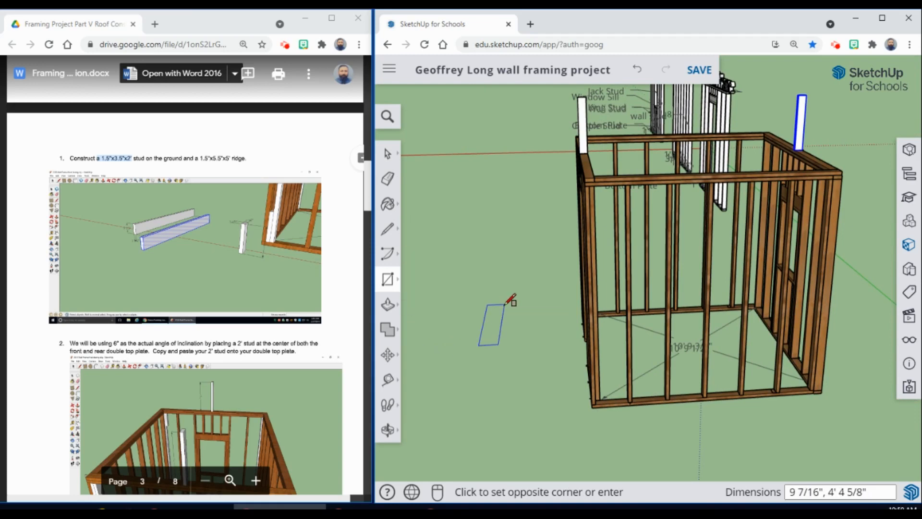
click(504, 304)
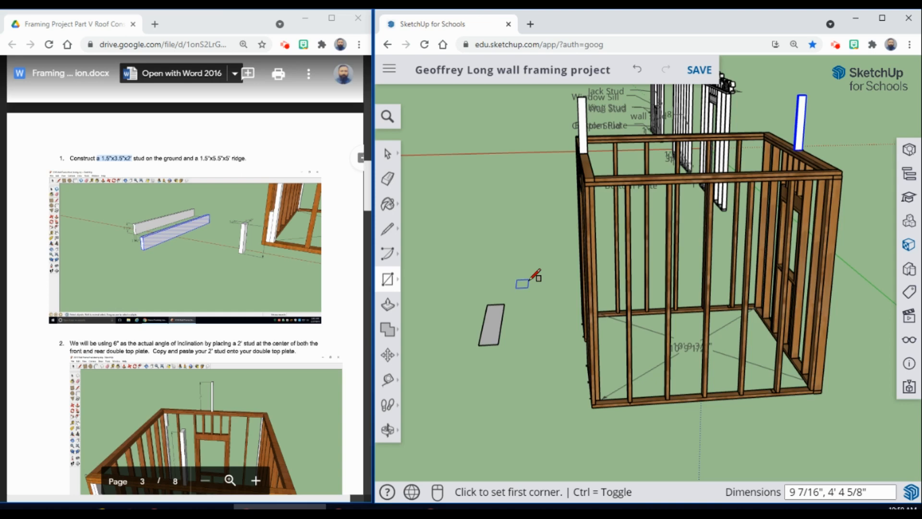
text(1.5", 5)
key(Return)
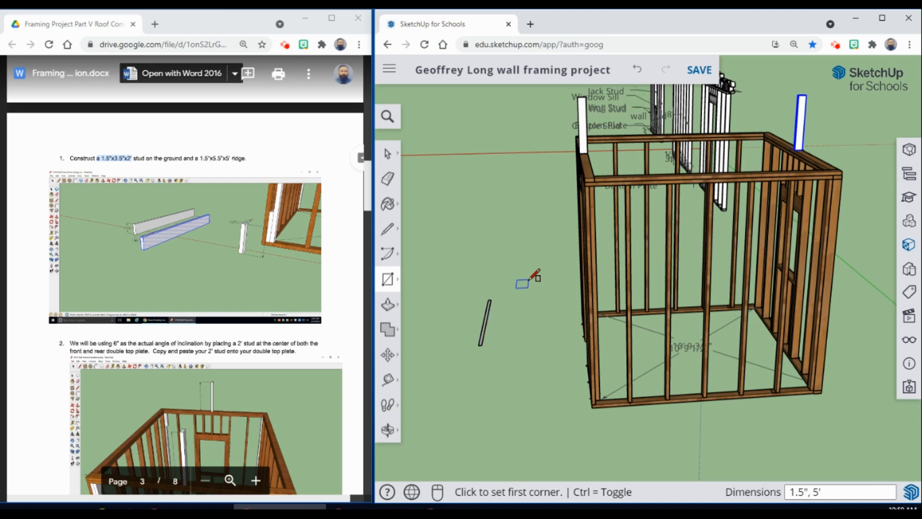
Push/Pull the ridge rectangle up 5.5".
click(388, 355)
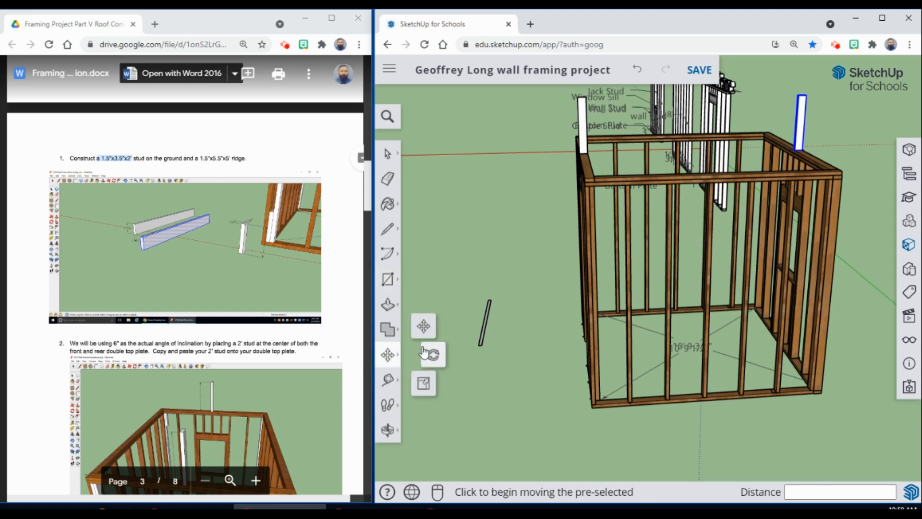
click(388, 305)
scroll(488, 329, up, 8)
click(492, 338)
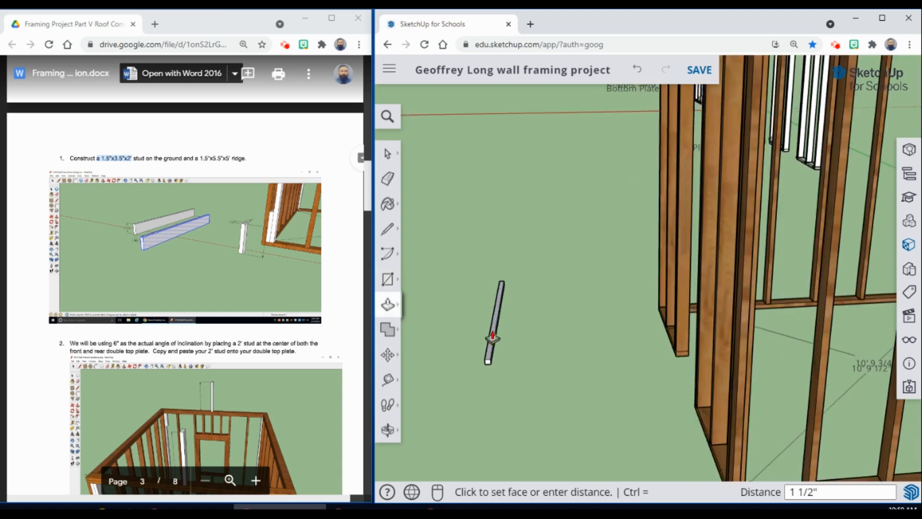
click(492, 328)
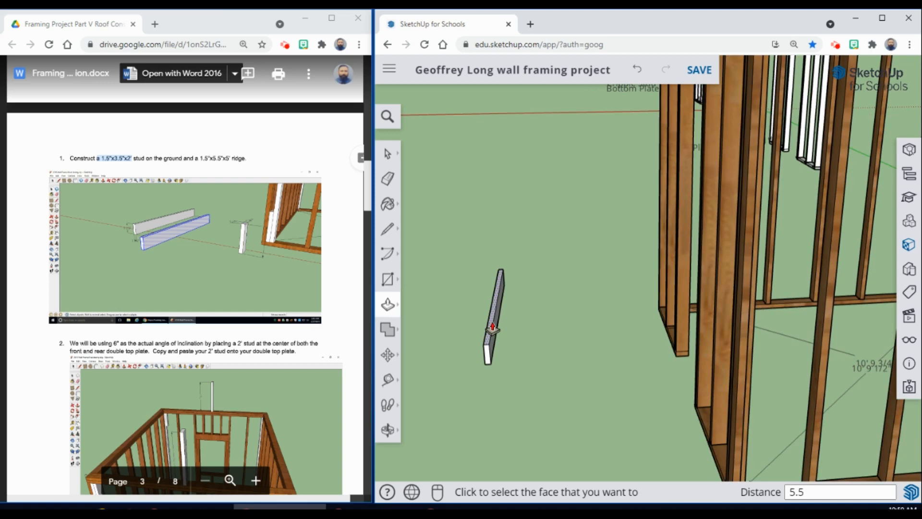
click(492, 329)
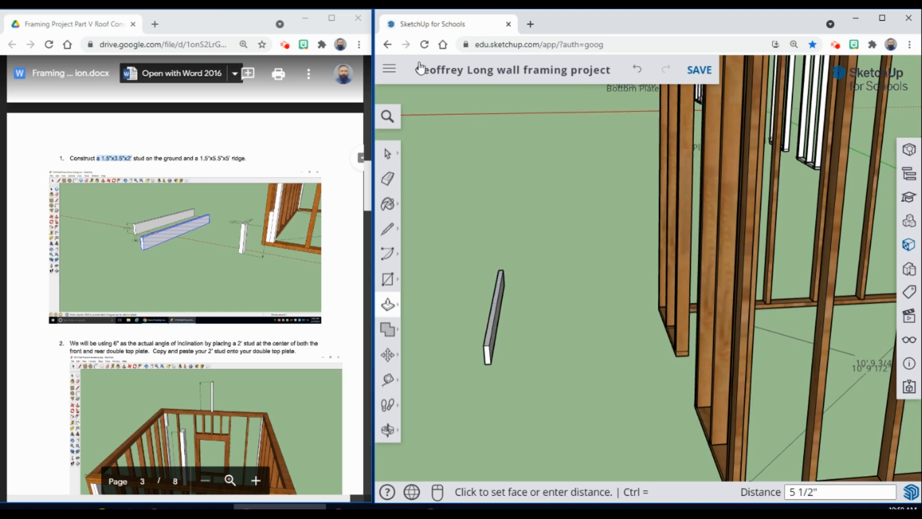
Select all geometry of the 1.5"x5.5"x5' ridge and make it a group.
click(388, 153)
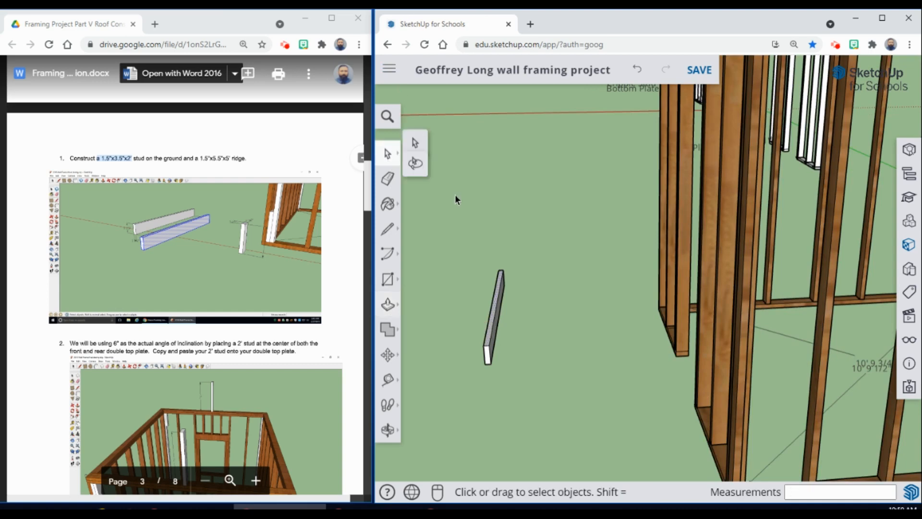
triple_click(495, 321)
right_click(495, 321)
click(535, 331)
scroll(524, 332, down, 2)
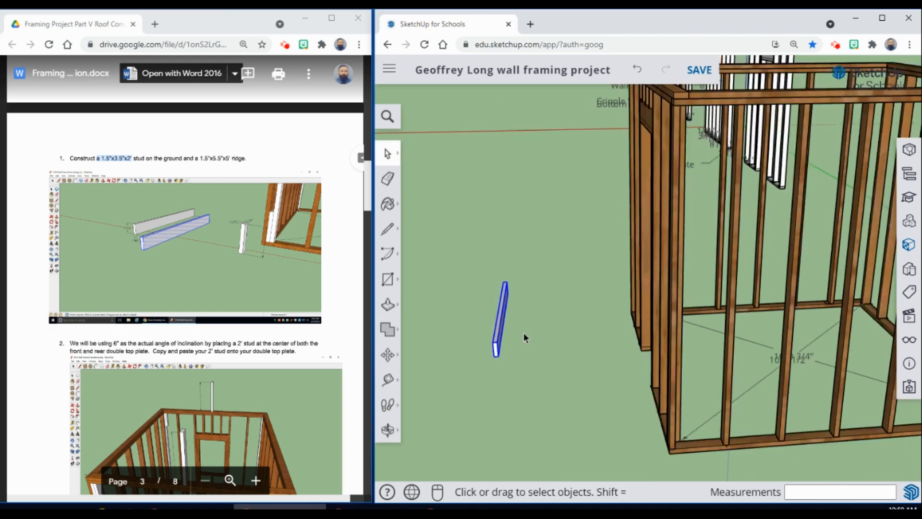
Try to rotate the ridge group on the ground about its end corner.
scroll(524, 333, down, 3)
middle_drag(529, 333, 472, 335)
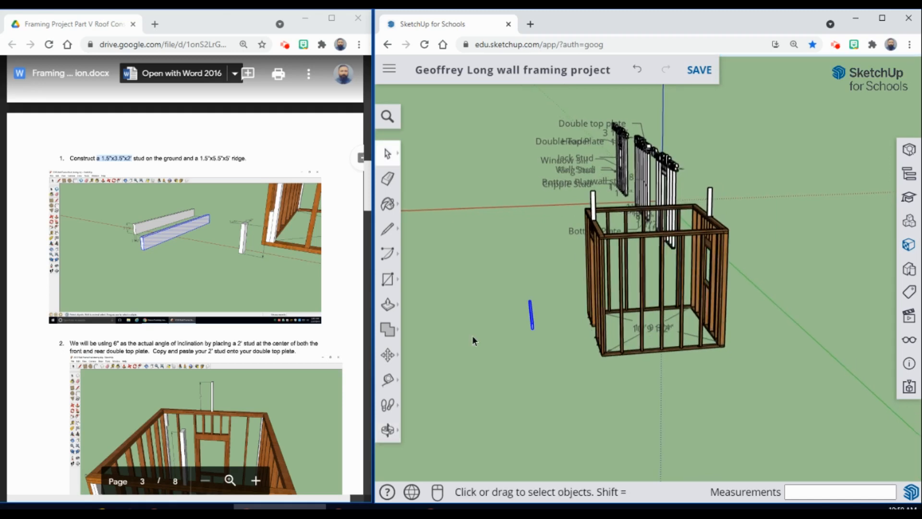
click(390, 356)
click(433, 354)
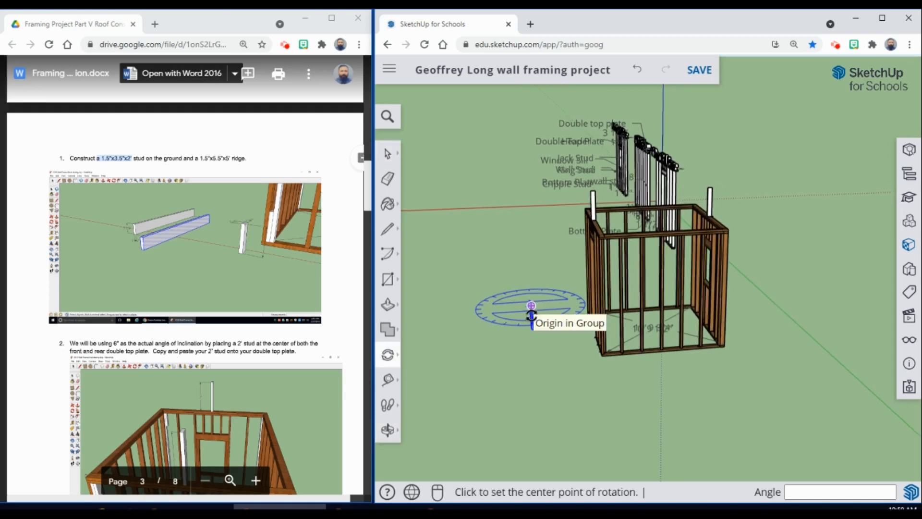
click(531, 315)
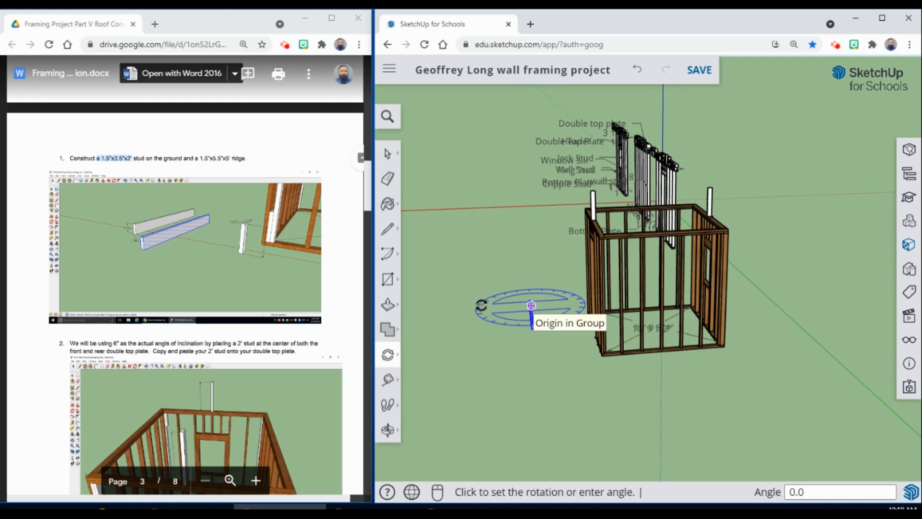
scroll(564, 324, up, 5)
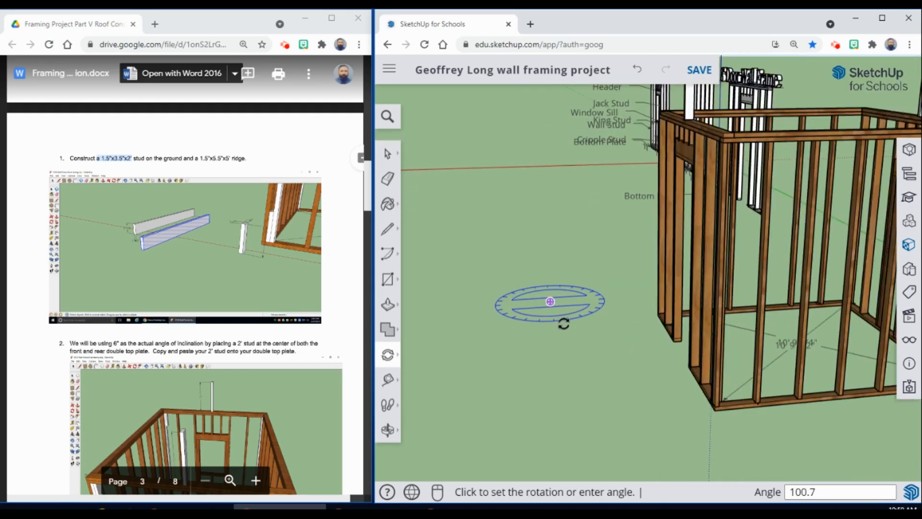
scroll(563, 323, down, 5)
mouse_move(562, 319)
middle_down()
mouse_move(520, 319)
mouse_move(545, 323)
middle_up()
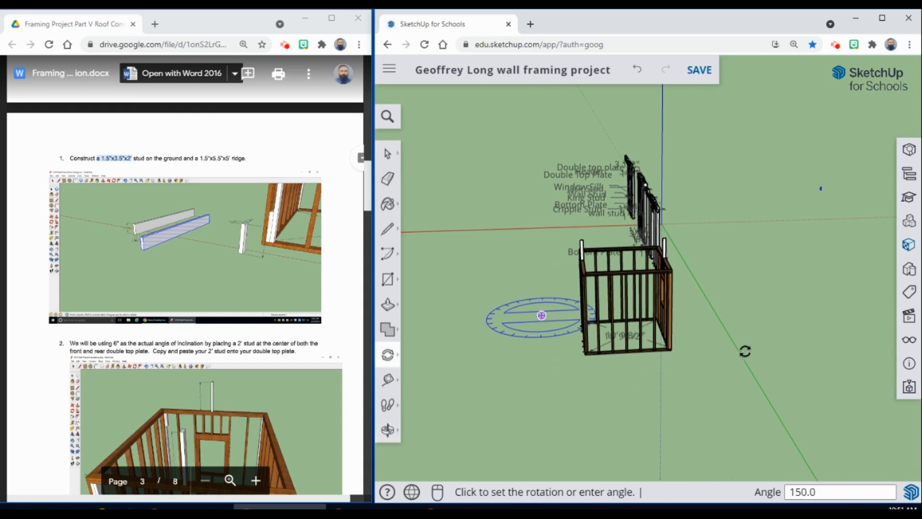
click(483, 324)
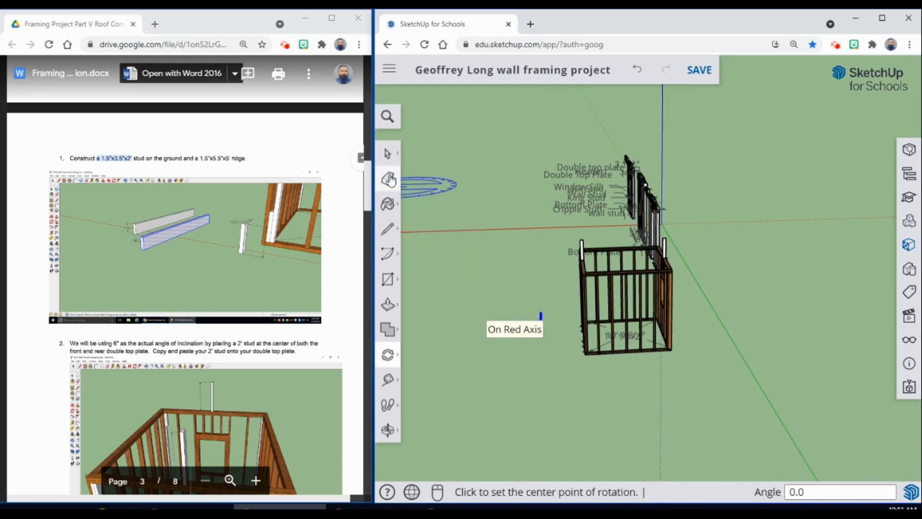
Rotate the ridge group 90° in the ground plane about a point on the board, from the red to the green axis direction.
click(388, 154)
scroll(563, 322, up, 3)
scroll(534, 326, up, 5)
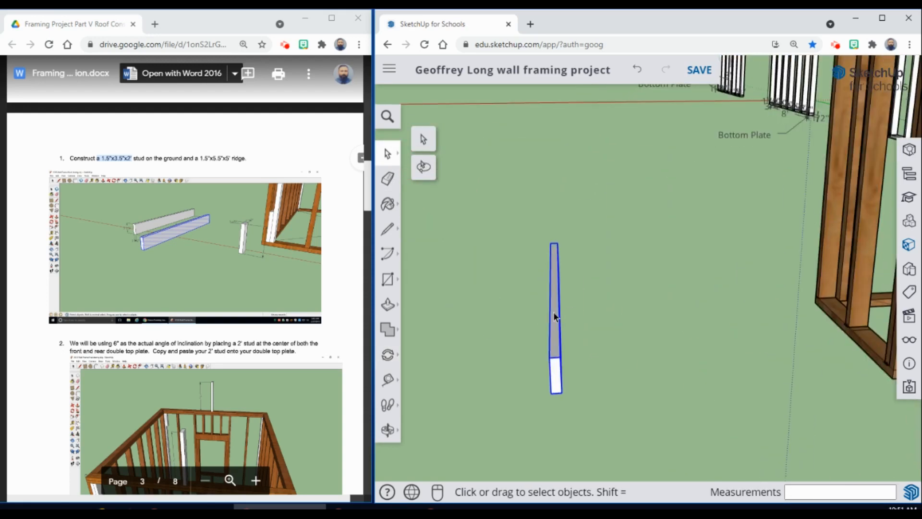
click(388, 354)
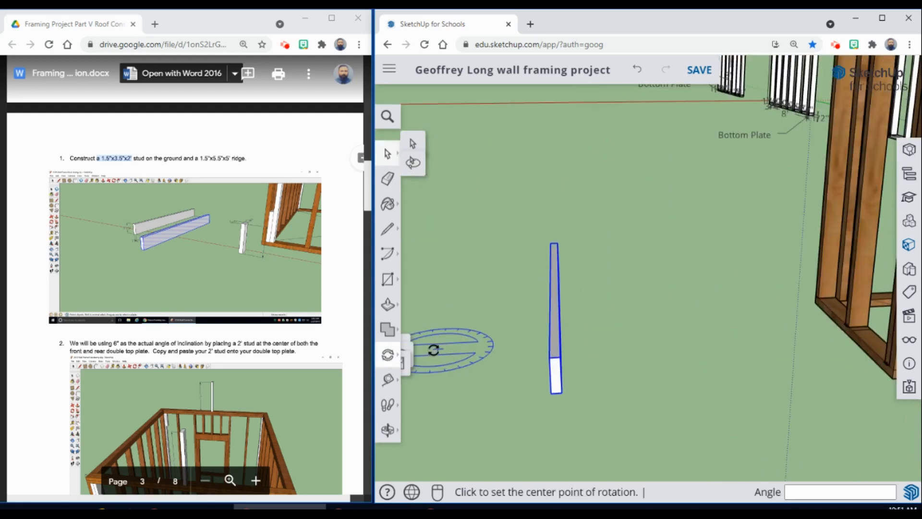
click(558, 308)
click(609, 307)
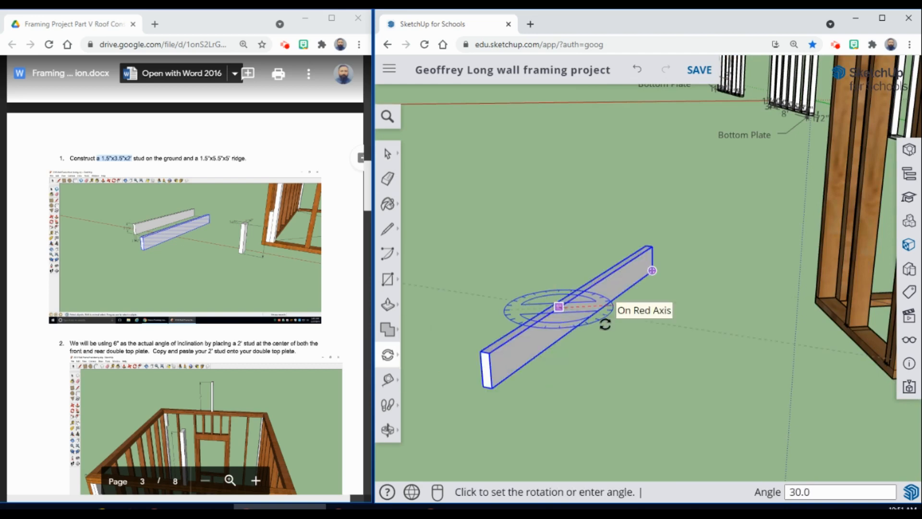
click(563, 344)
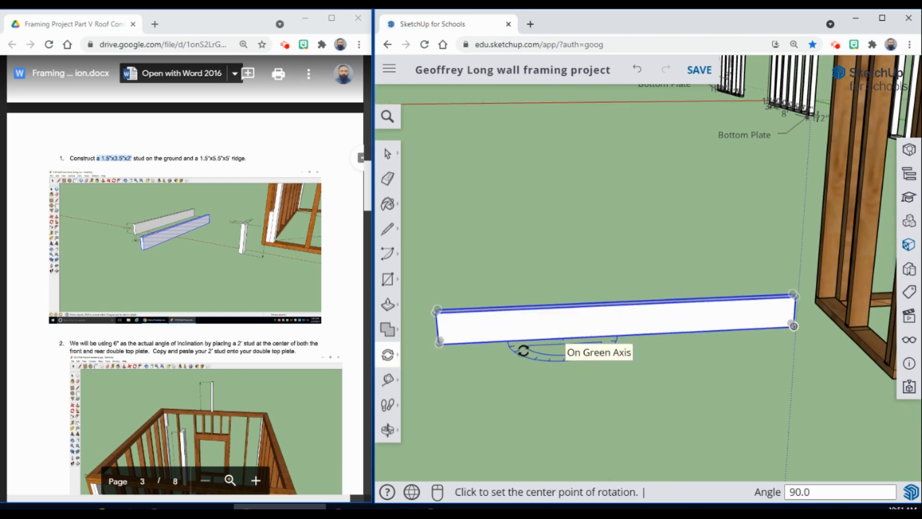
Move the ridge group by its lower end corner onto the top of the 2' stud at one end of the frame.
key(space)
scroll(600, 362, down, 5)
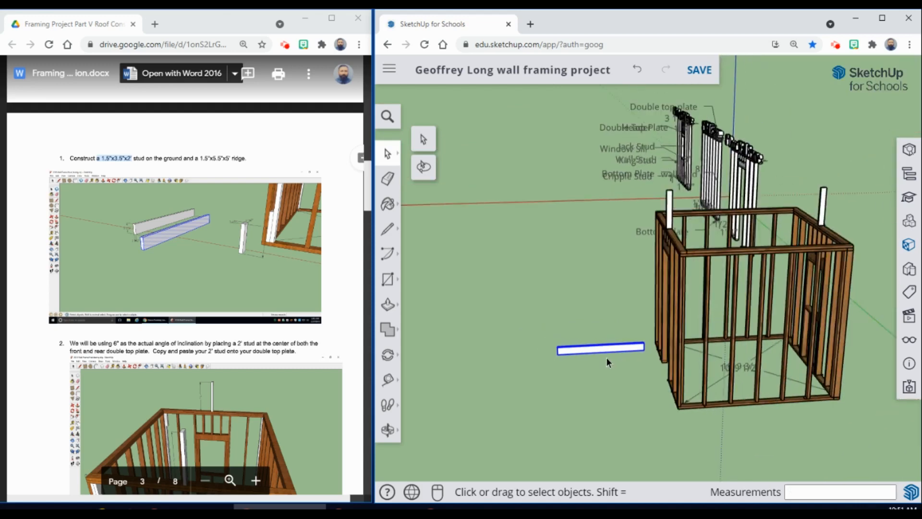
click(388, 355)
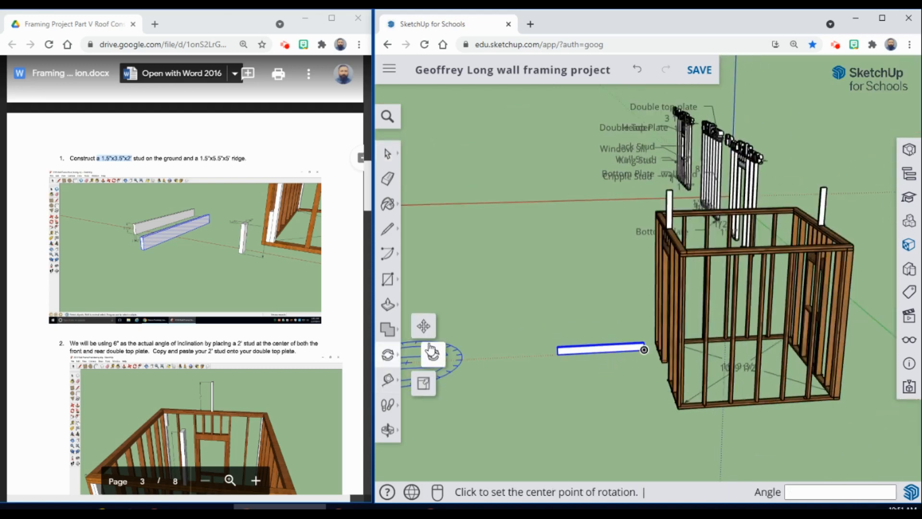
click(423, 326)
click(559, 352)
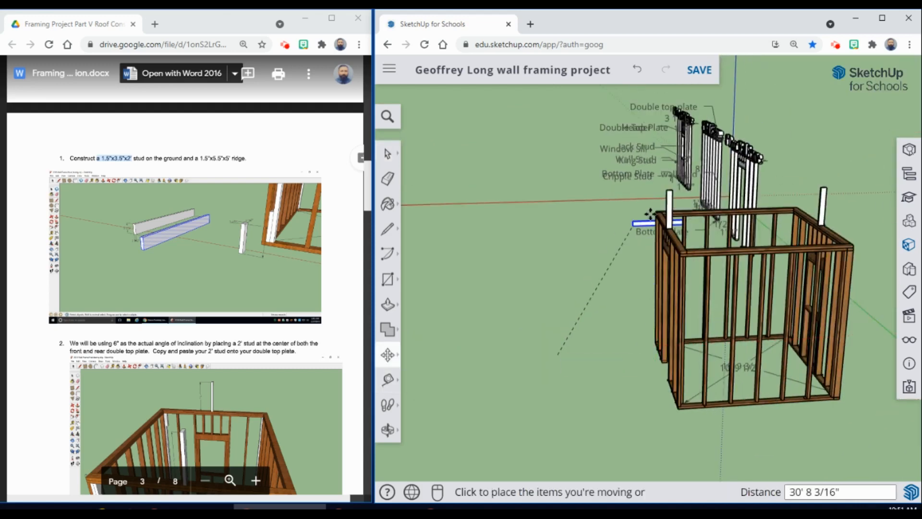
click(679, 190)
scroll(678, 191, up, 5)
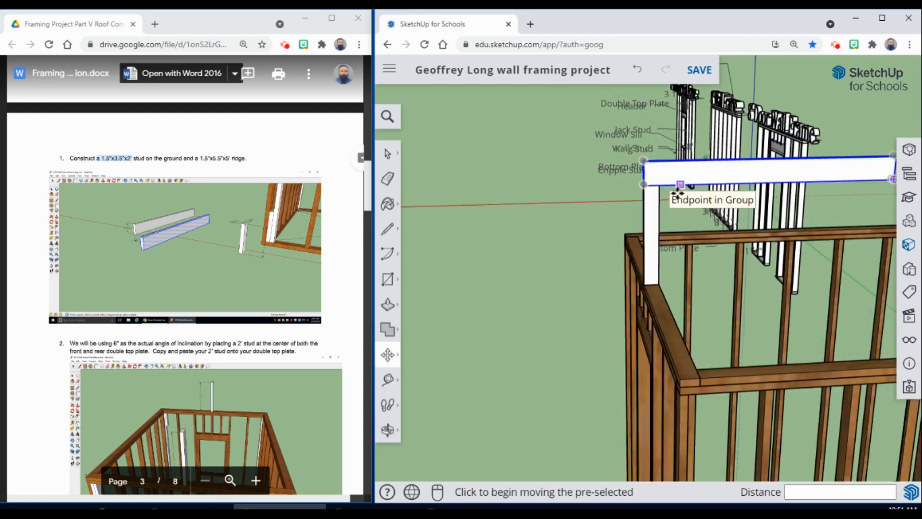
scroll(642, 189, up, 3)
scroll(592, 154, up, 3)
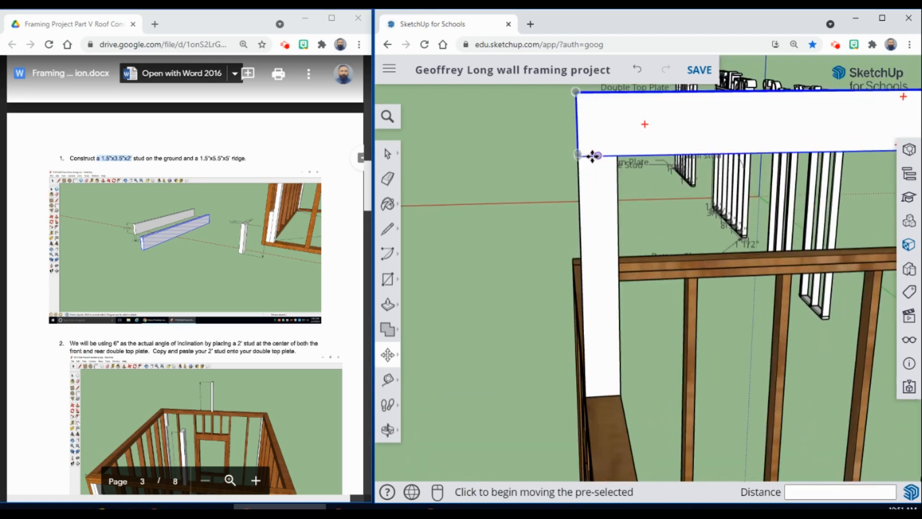
scroll(587, 157, down, 4)
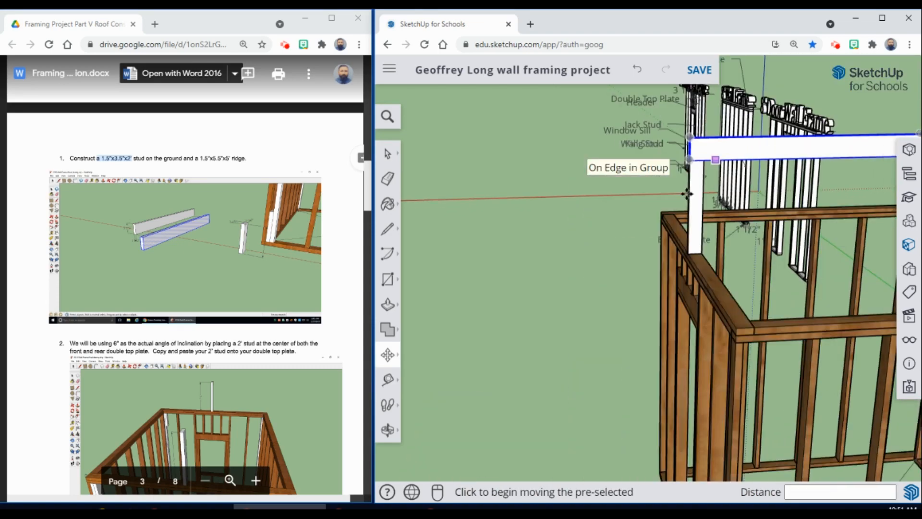
Open the ridge group for editing and Push/Pull its free end face flush with the 2' stud on the opposite wall.
click(391, 432)
click(440, 404)
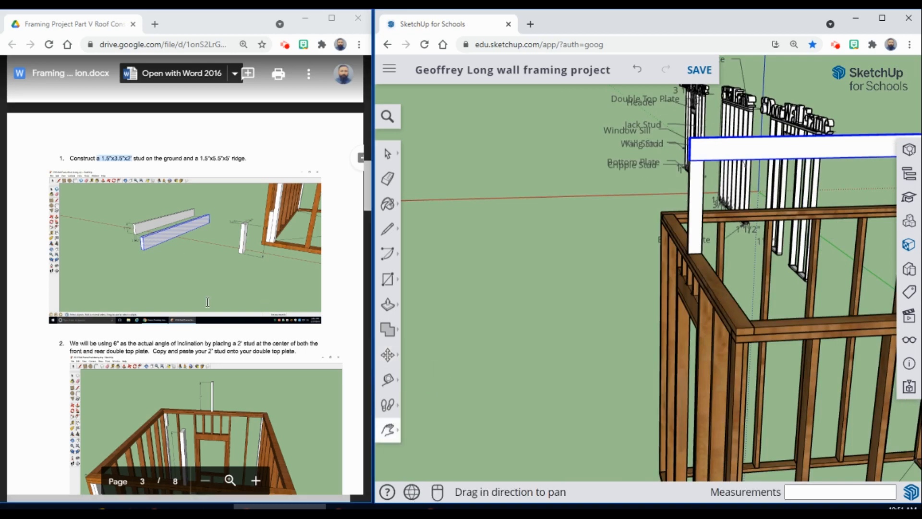
scroll(189, 250, down, 8)
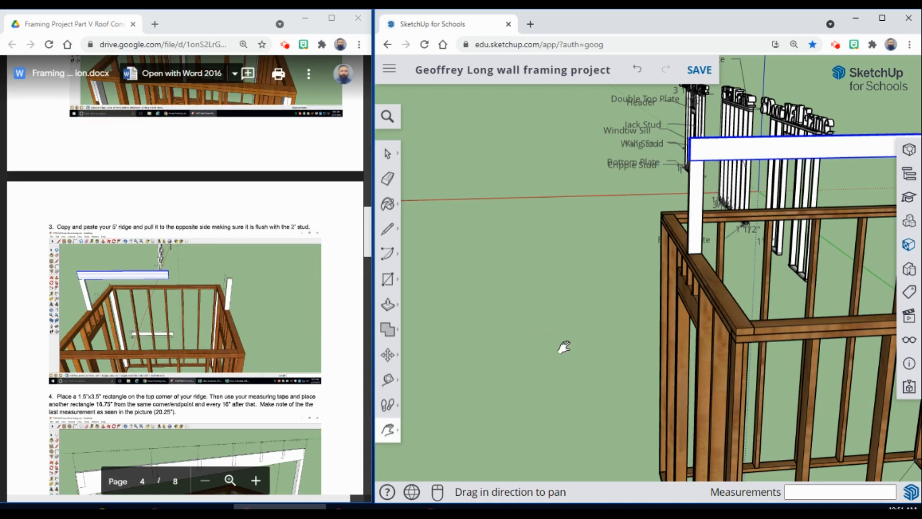
drag(791, 228, 625, 243)
middle_drag(609, 238, 494, 229)
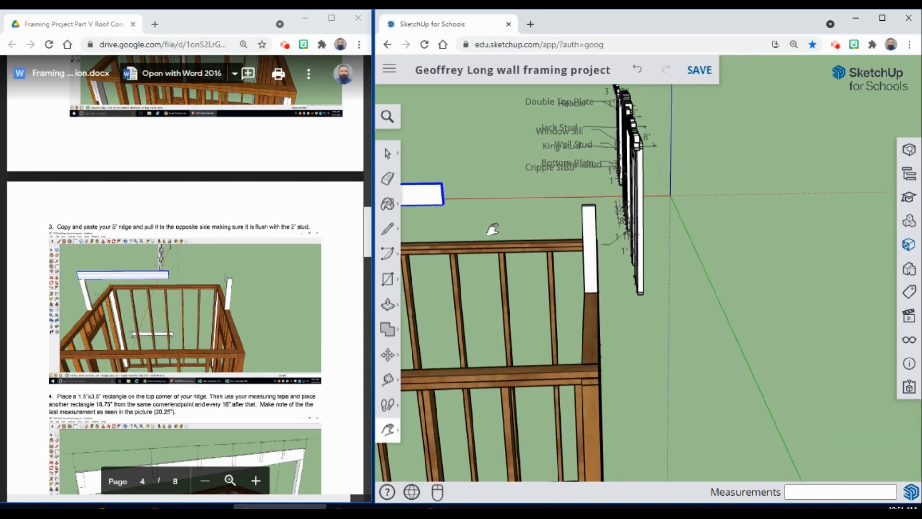
click(387, 429)
mouse_move(462, 299)
middle_down()
mouse_move(650, 330)
mouse_move(597, 324)
mouse_move(563, 332)
middle_up()
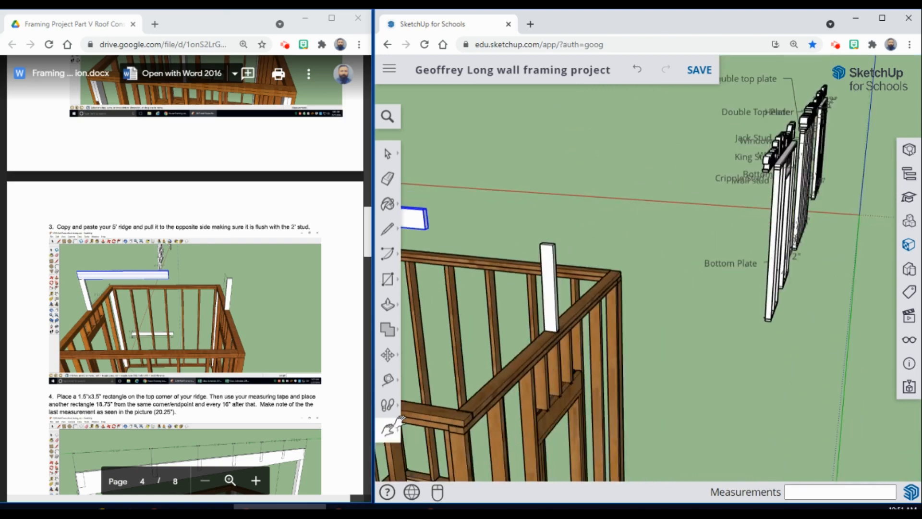
click(388, 428)
click(423, 373)
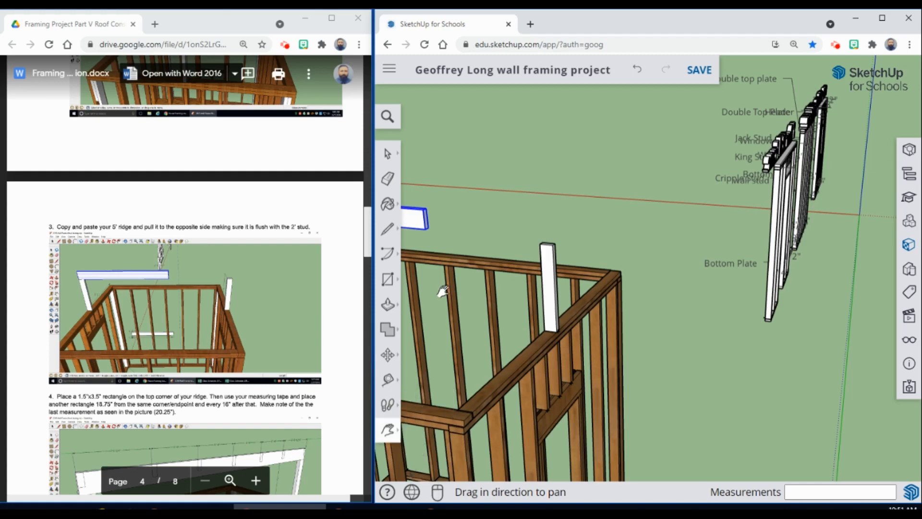
drag(439, 288, 670, 326)
middle_drag(670, 326, 600, 323)
scroll(492, 228, up, 3)
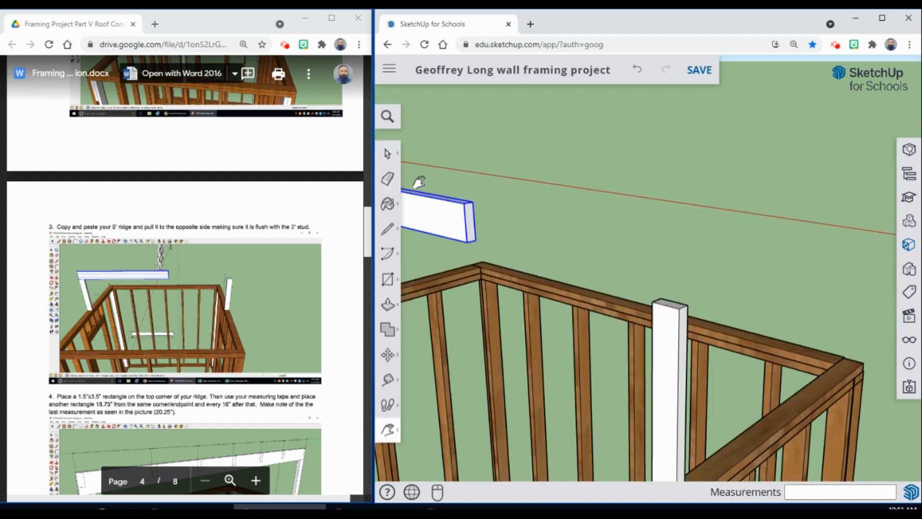
click(389, 156)
right_click(455, 219)
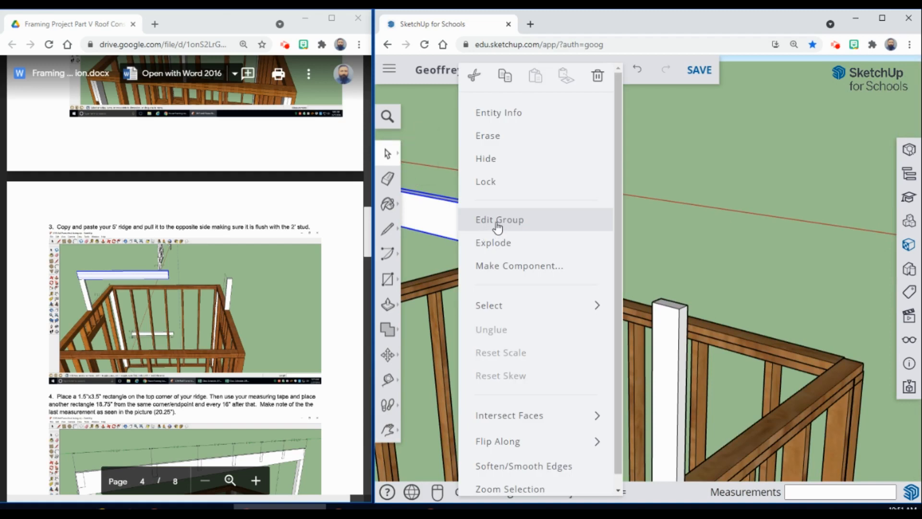
click(497, 222)
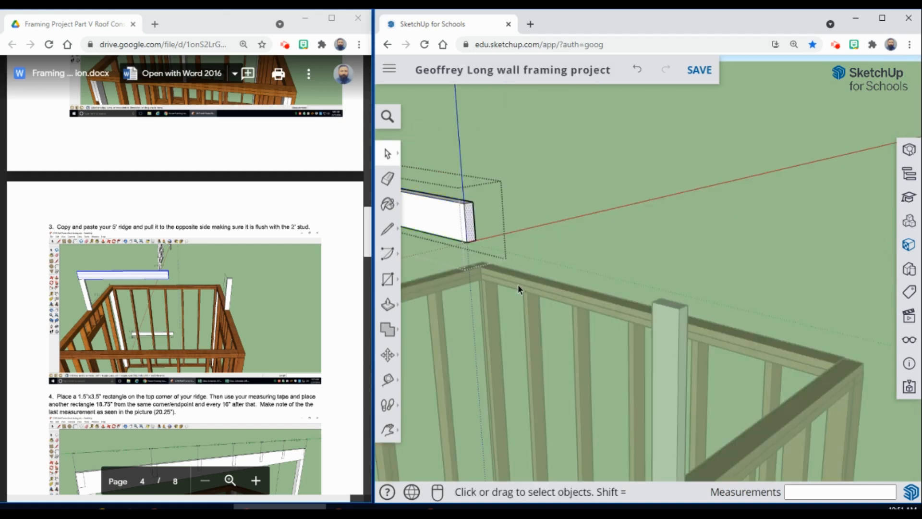
scroll(519, 289, down, 1)
click(388, 304)
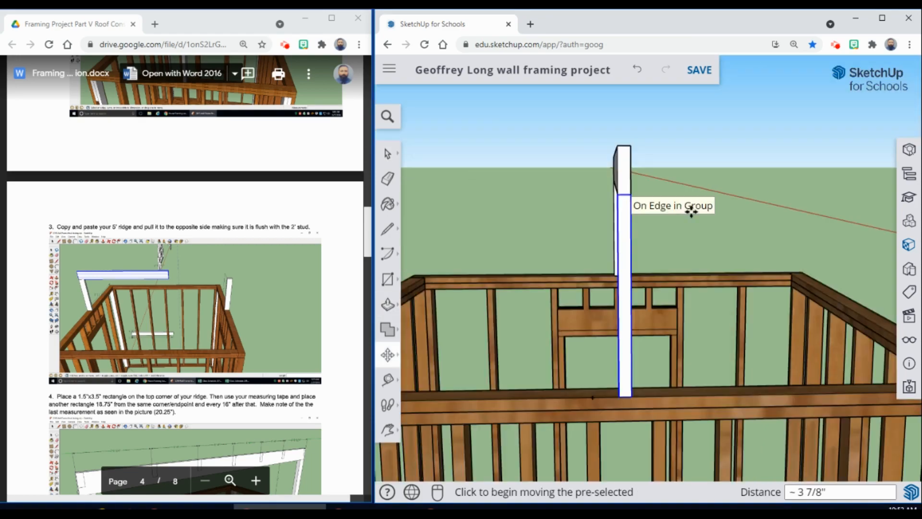
Inspect how the ridge sits on the 2' studs at both ends, and read instruction 4 about the ridge rectangles.
scroll(509, 218, down, 2)
scroll(531, 251, up, 5)
key(space)
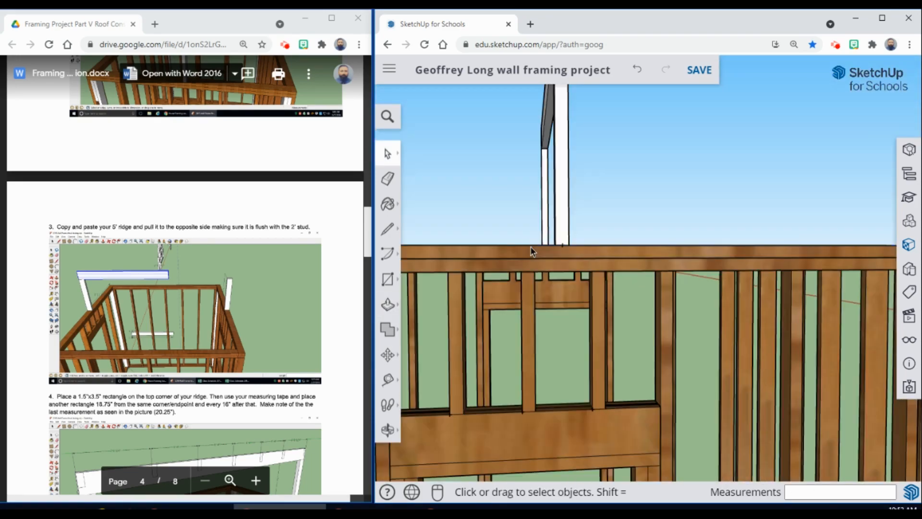
scroll(532, 251, down, 6)
middle_drag(571, 206, 720, 241)
scroll(636, 241, up, 3)
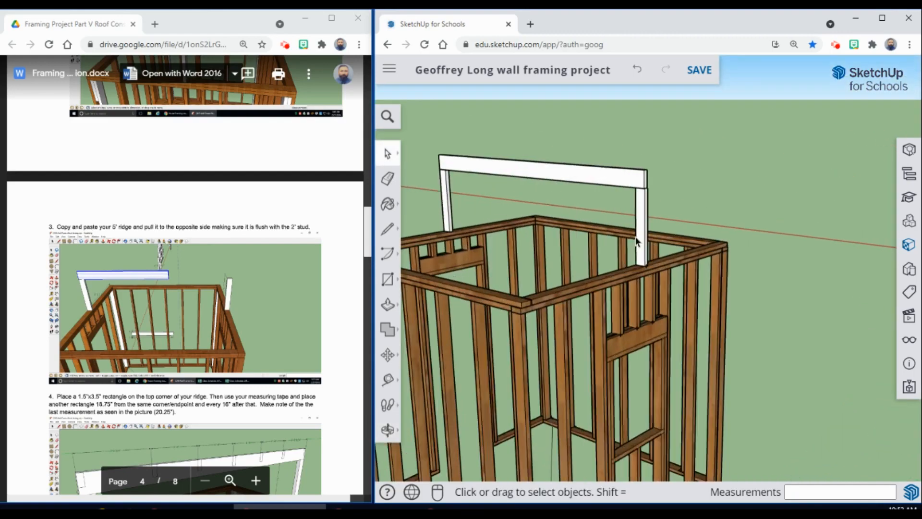
scroll(636, 242, up, 2)
scroll(573, 244, down, 5)
middle_drag(573, 244, 680, 248)
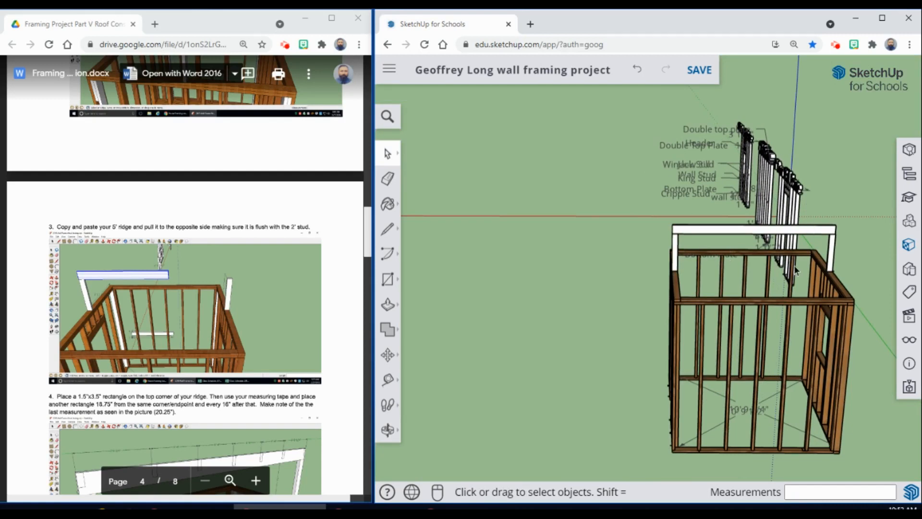
scroll(685, 235, up, 4)
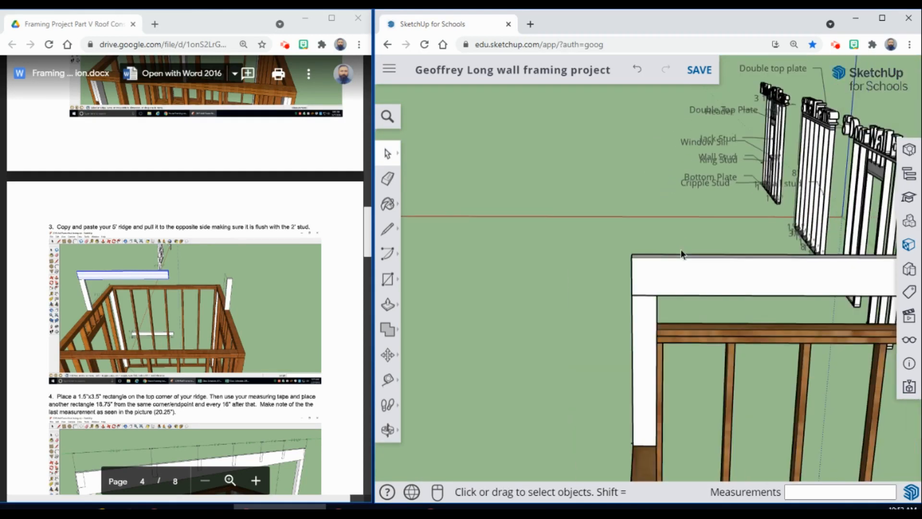
scroll(202, 357, down, 1)
scroll(201, 356, down, 3)
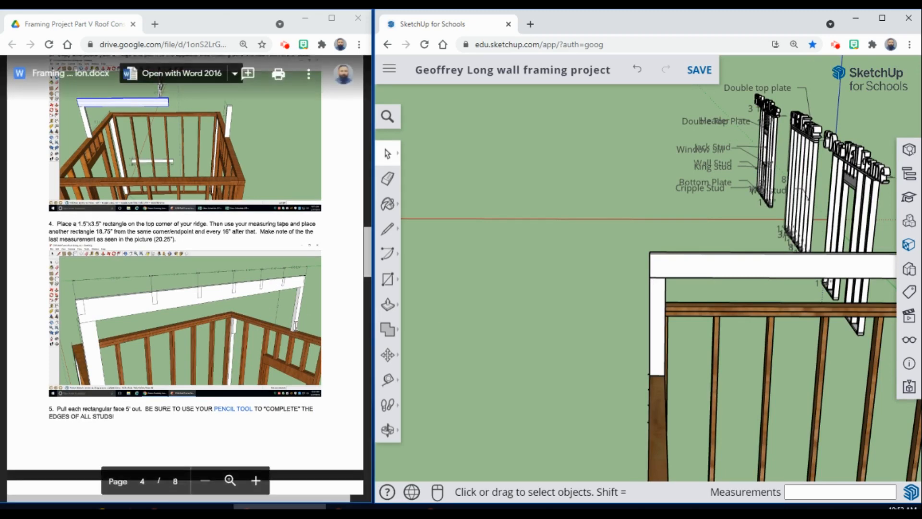
Draw a 1.5" x 3.5" rectangle on the ridge's side face, starting at the upper corner of its end.
middle_drag(667, 320, 539, 302)
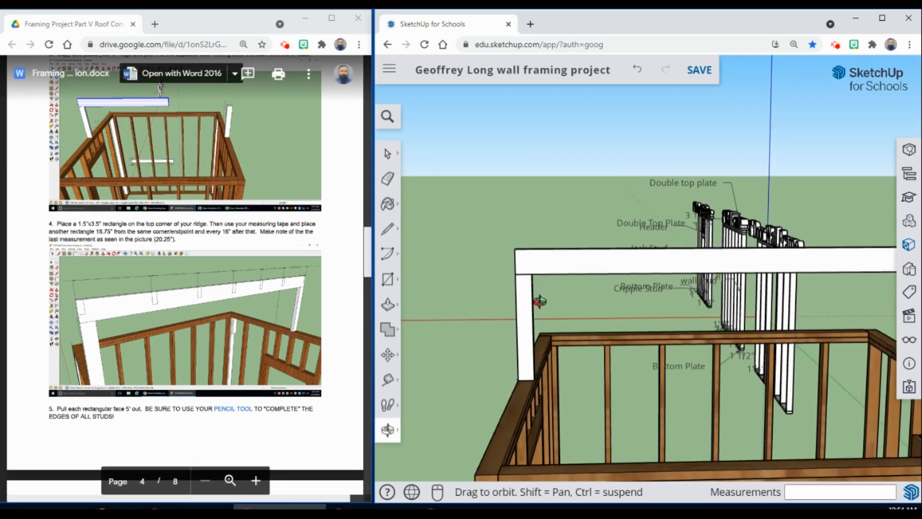
click(388, 279)
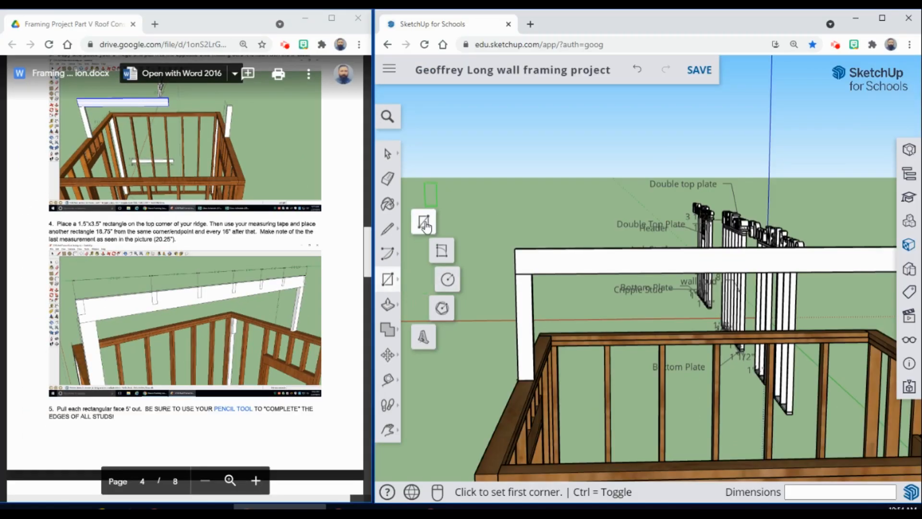
scroll(523, 258, up, 3)
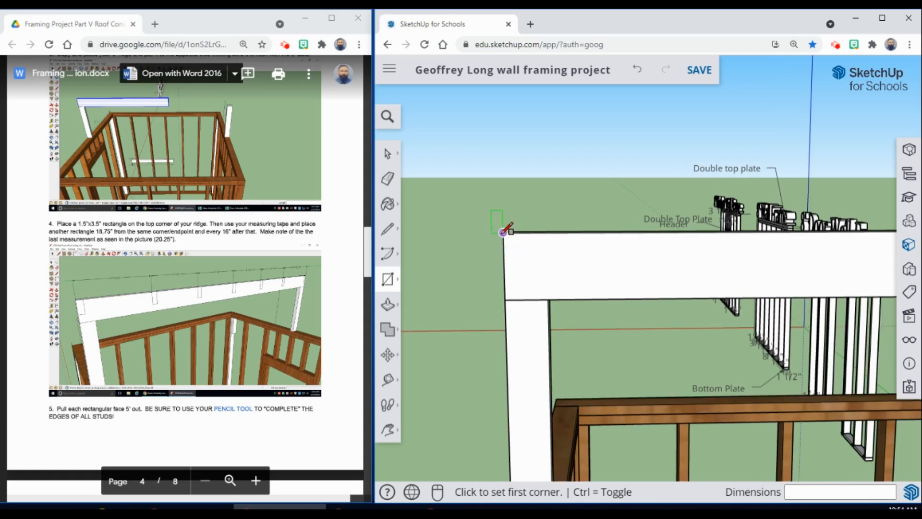
click(503, 232)
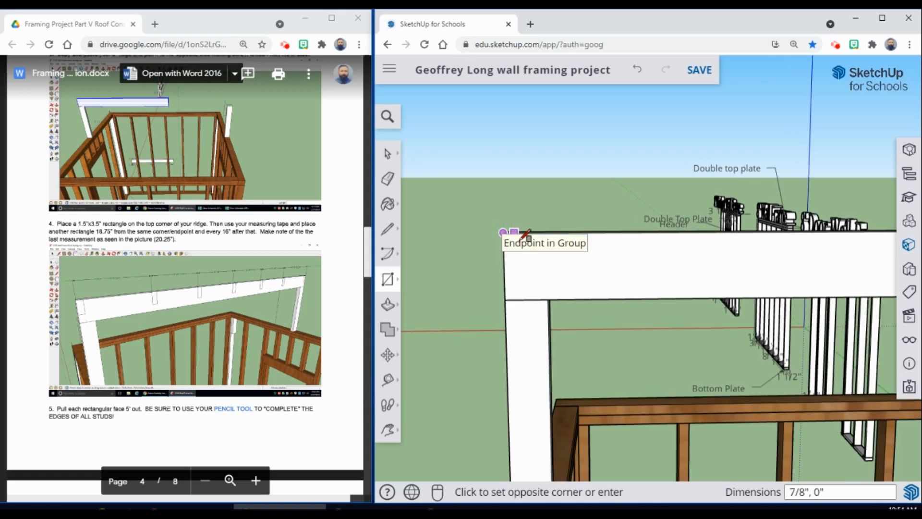
click(529, 268)
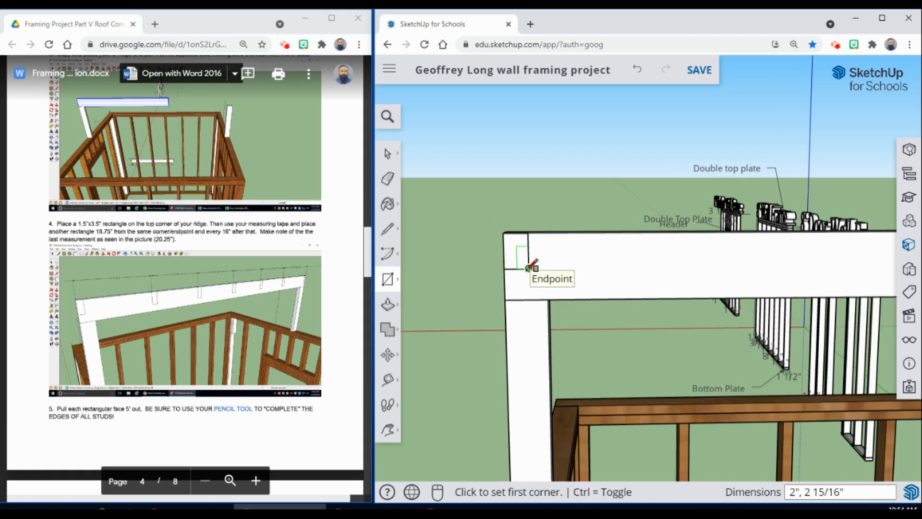
text(1.5", 3.5)
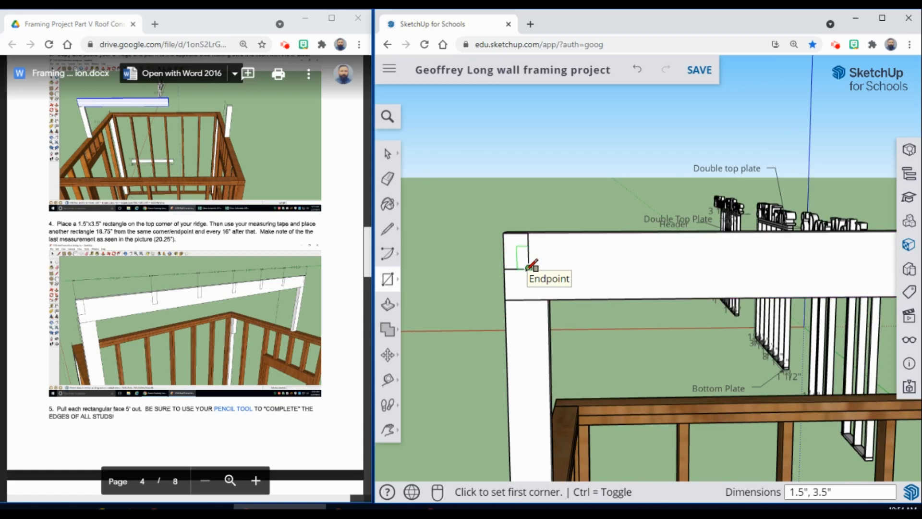
key(Return)
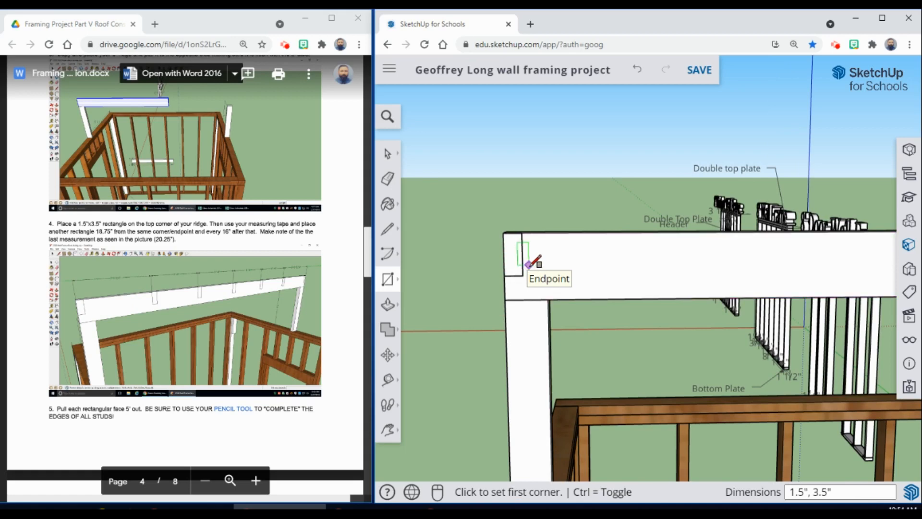
Place a Tape Measure guide point 18.75" along the ridge's top edge from the same end corner.
click(388, 382)
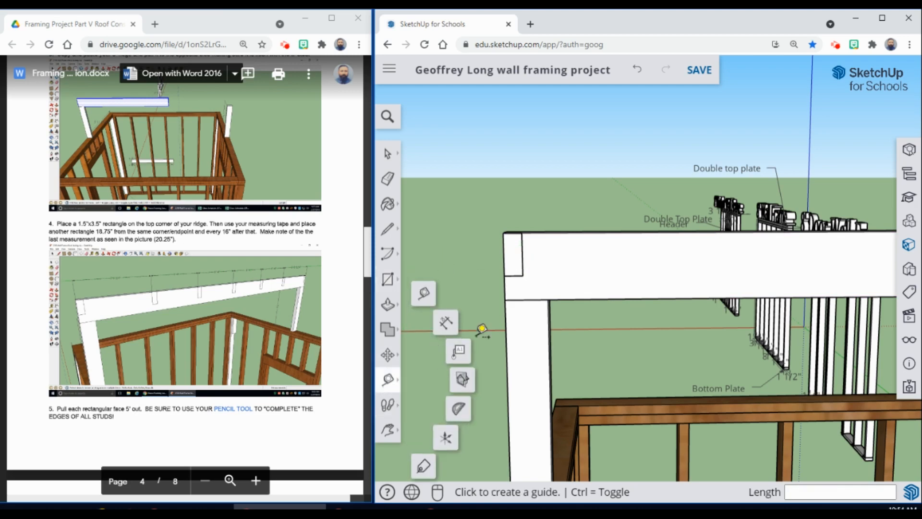
click(503, 232)
text(18.75)
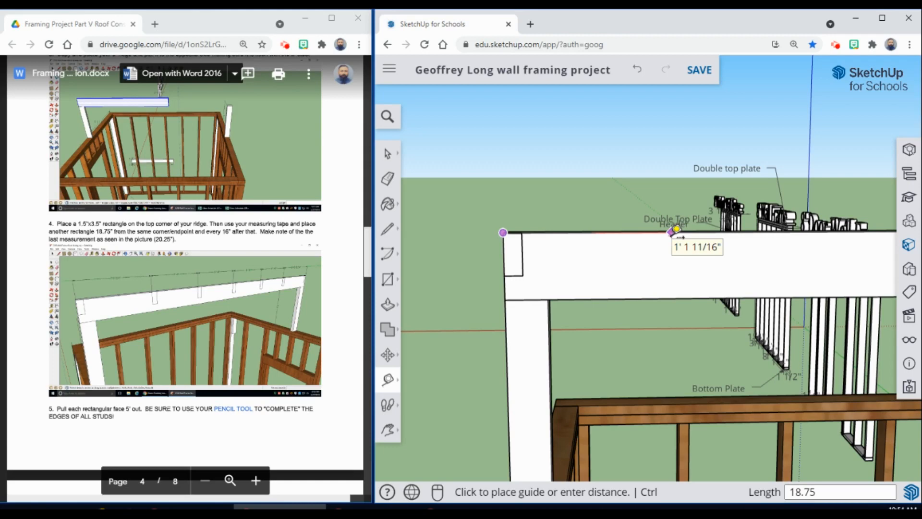
key(Return)
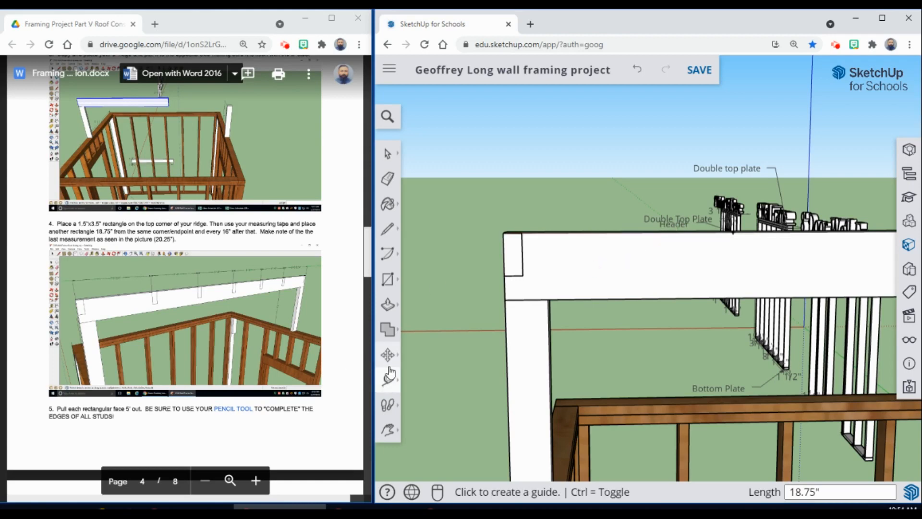
Draw a second 1.5" x 3.5" rectangle on the ridge's side face, starting at the 18.75" guide point.
click(387, 279)
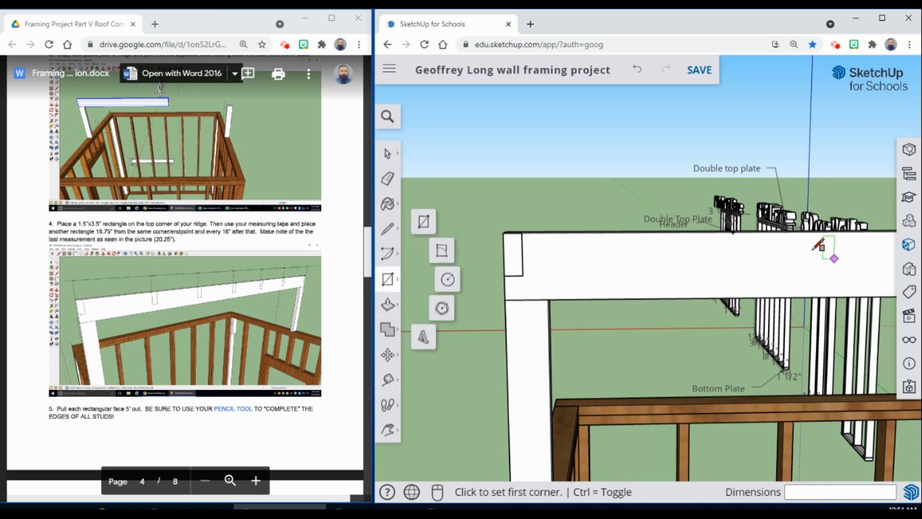
click(733, 232)
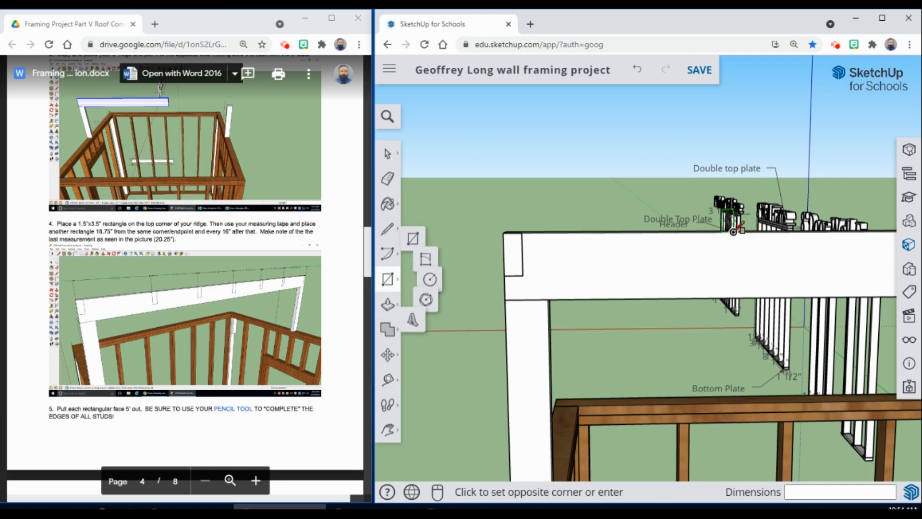
click(753, 257)
text(1.5)
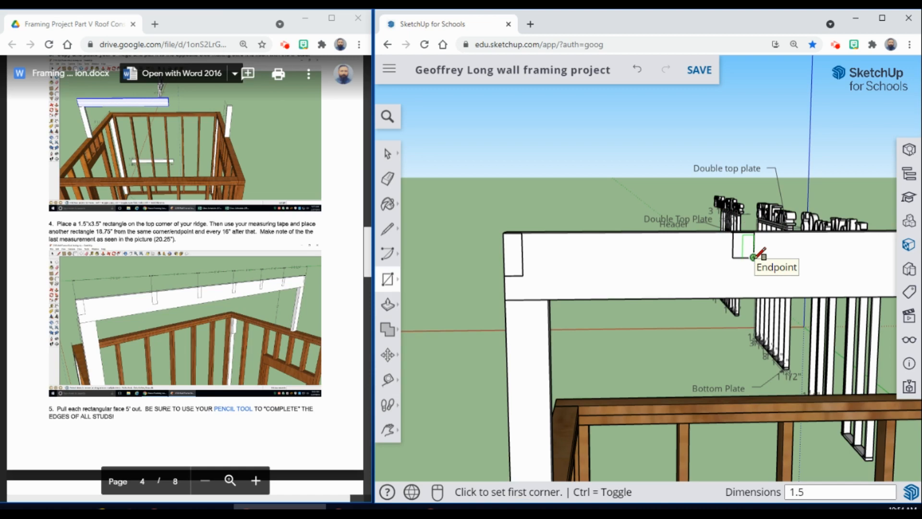
text(", 3.5)
key(Return)
Try to place a Tape Measure guide point along the ridge's top edge from the second rectangle's upper corner.
click(388, 429)
drag(706, 353, 632, 341)
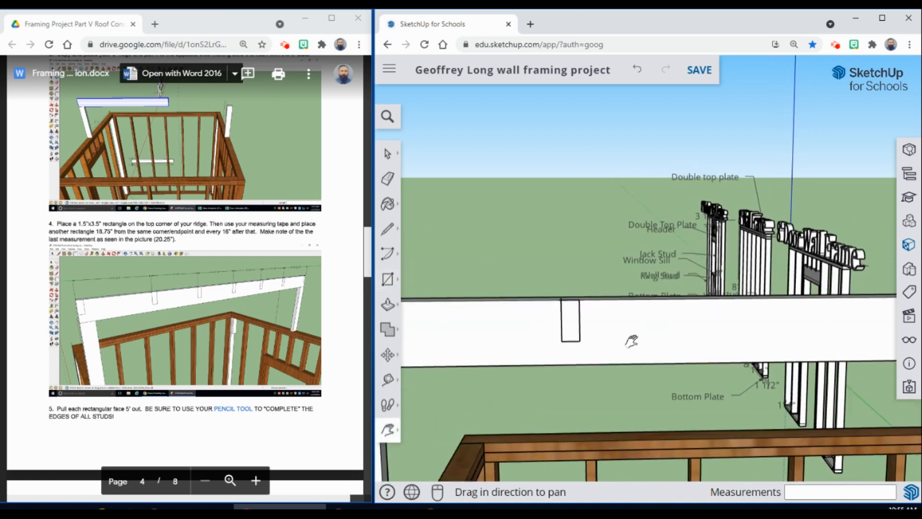
click(389, 380)
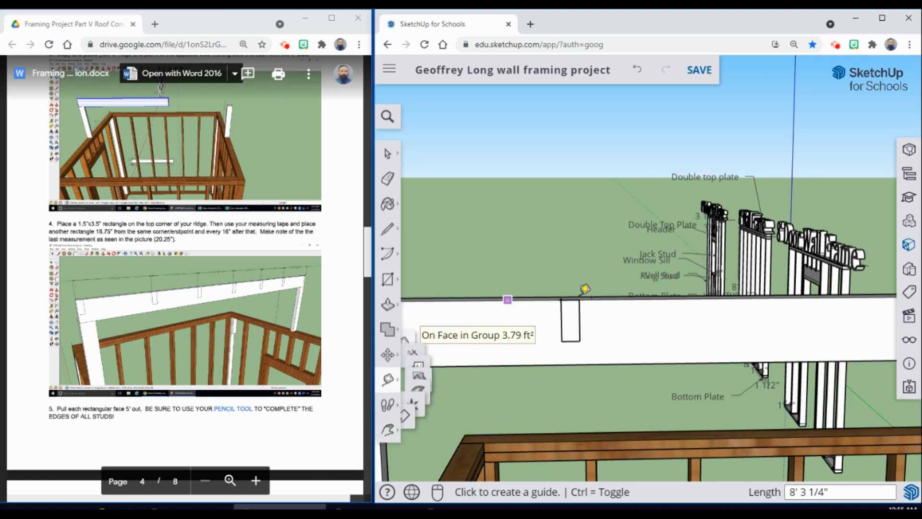
click(561, 298)
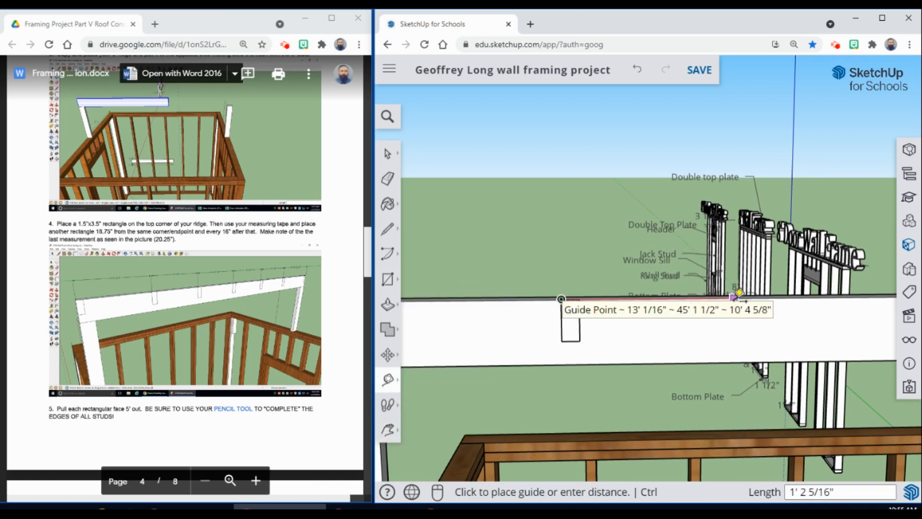
text(1)
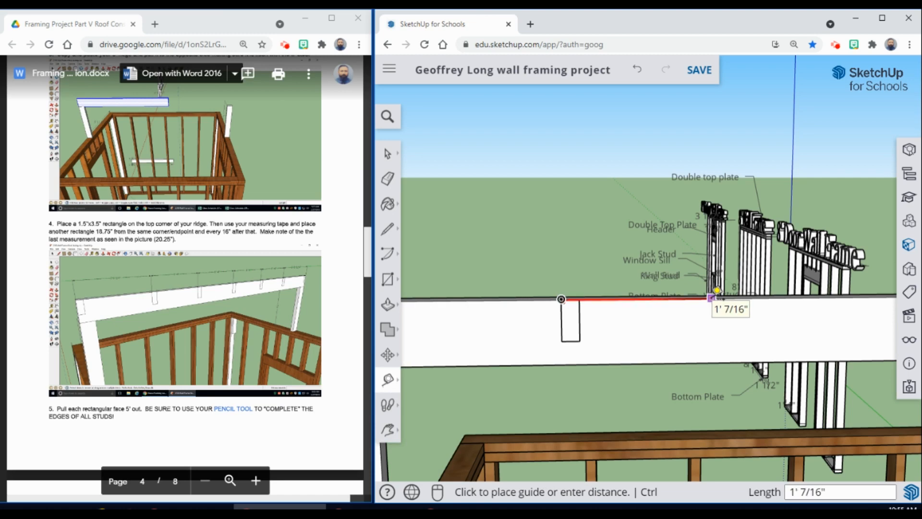
text(")
key(Return)
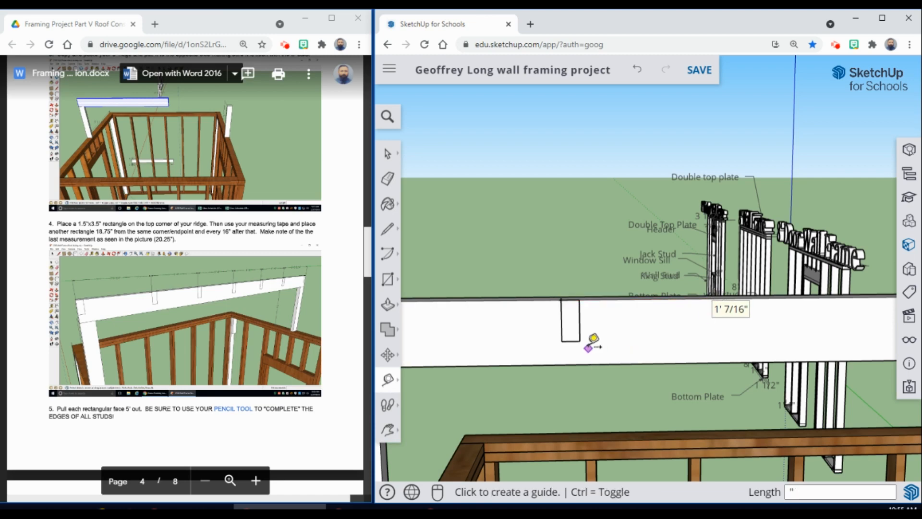
Place a Tape Measure guide point 16" along the ridge's top edge from the second rectangle's upper outer corner.
click(389, 429)
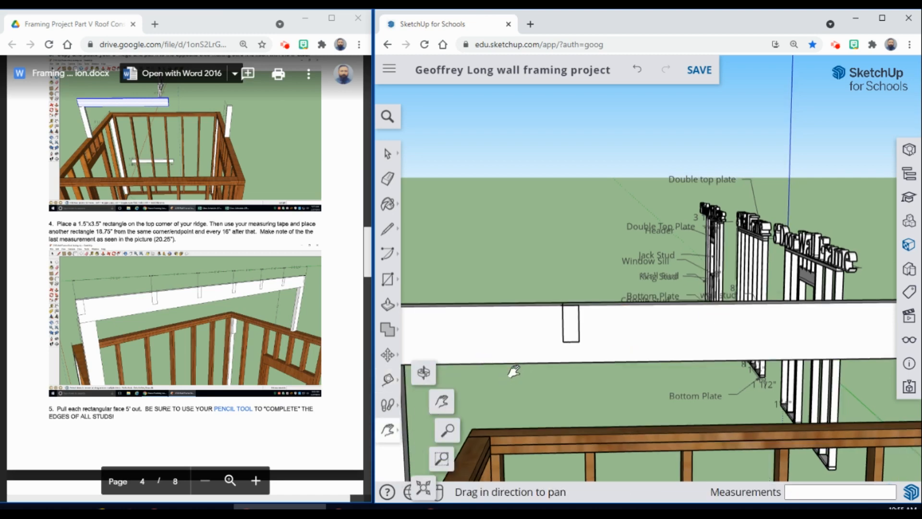
click(434, 413)
drag(725, 313, 609, 325)
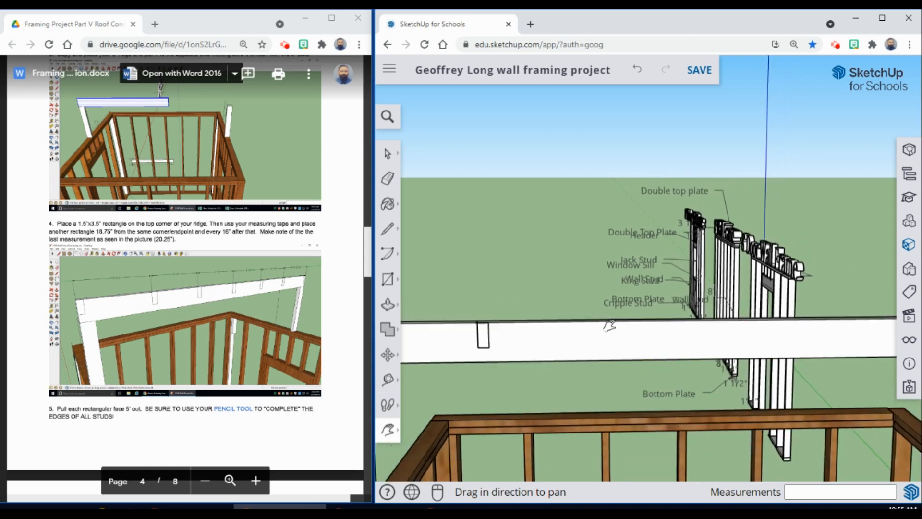
middle_drag(609, 325, 545, 359)
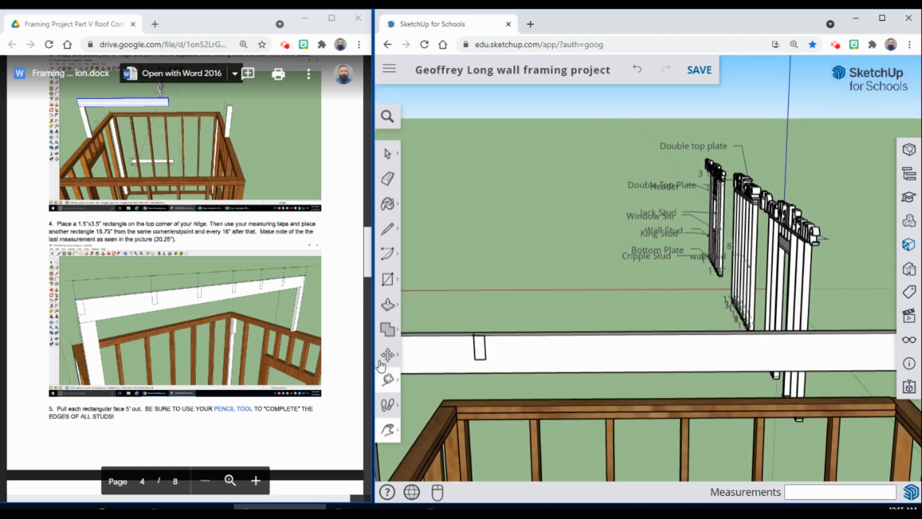
click(388, 380)
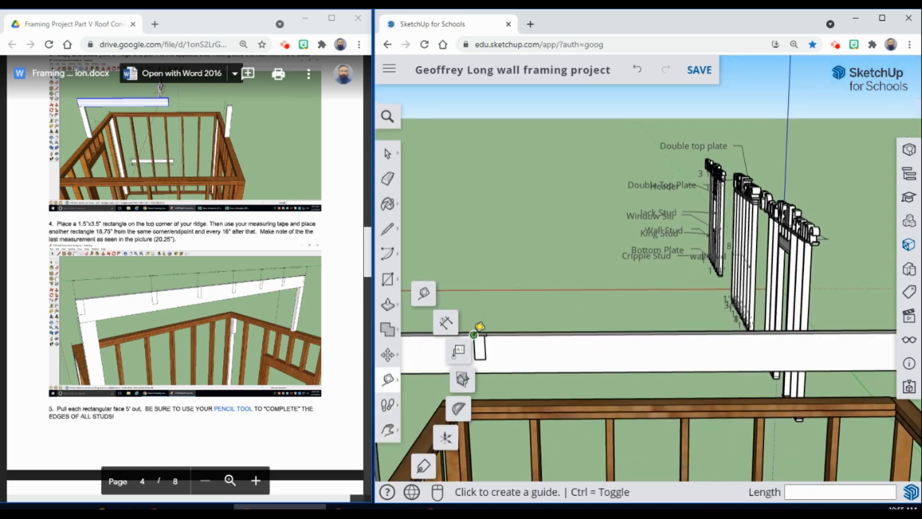
click(475, 334)
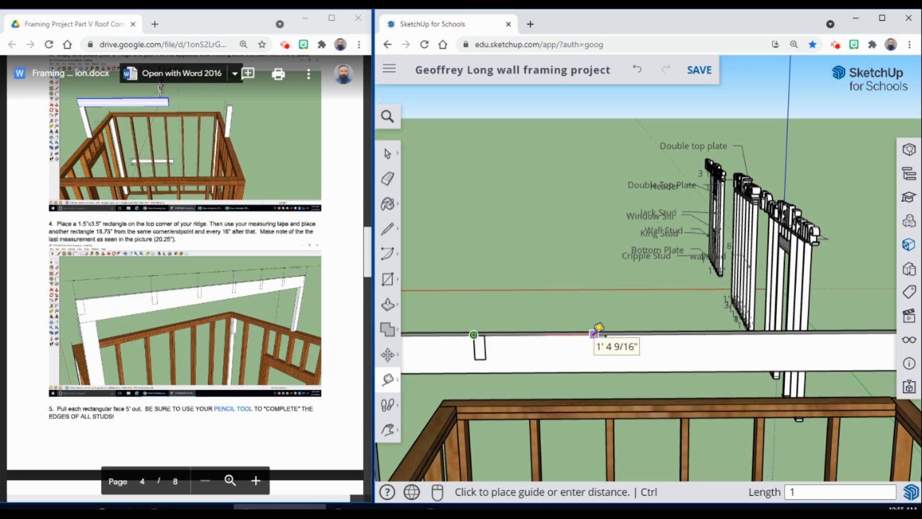
key(Return)
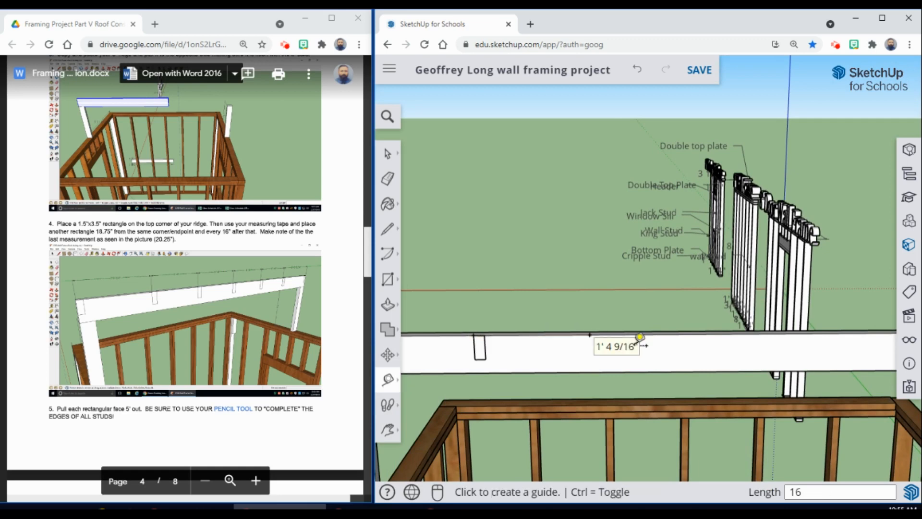
Place two more guide points along the ridge's top edge, each 16" beyond the previous one.
click(590, 333)
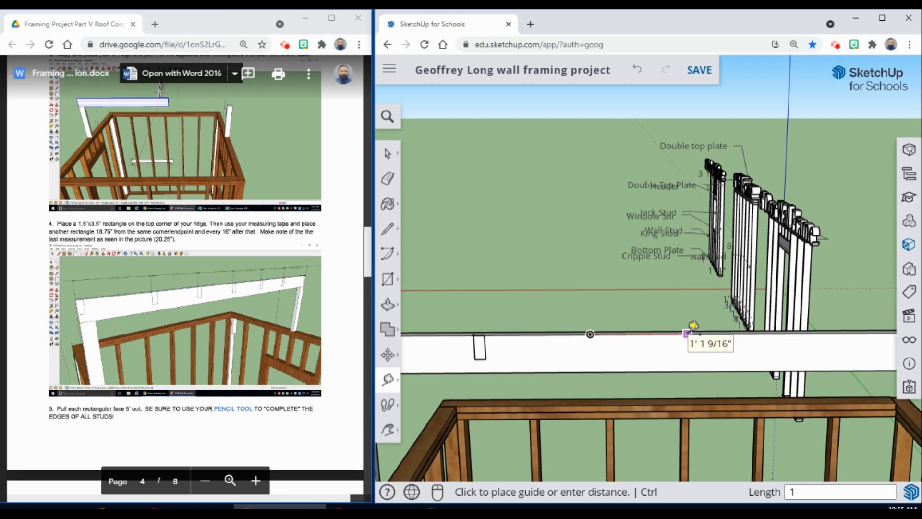
key(Return)
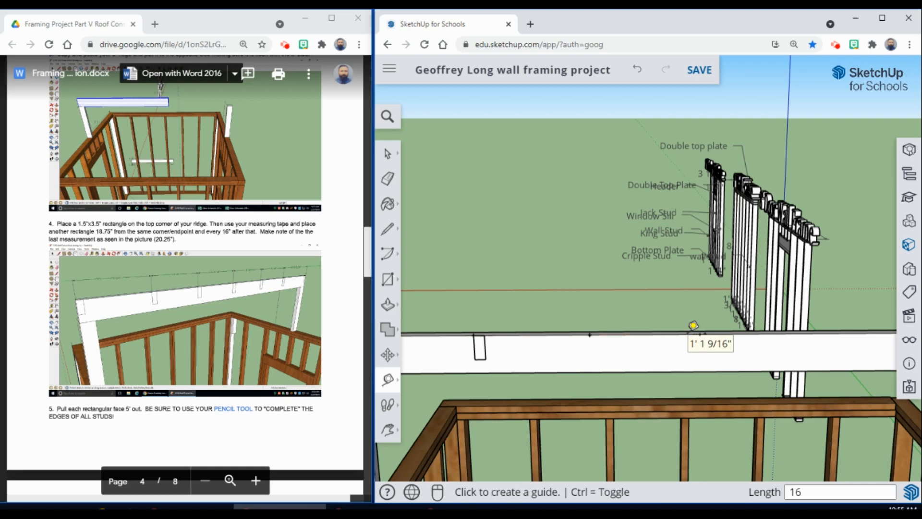
click(706, 333)
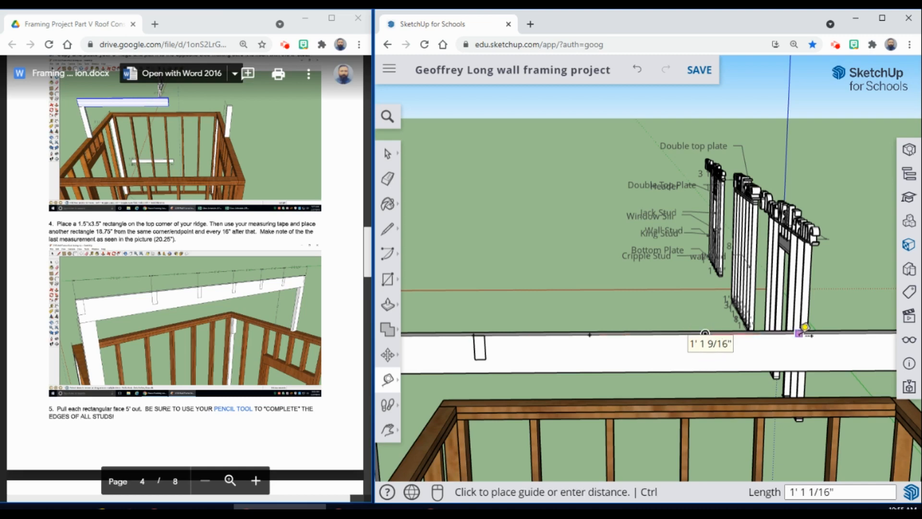
key(Return)
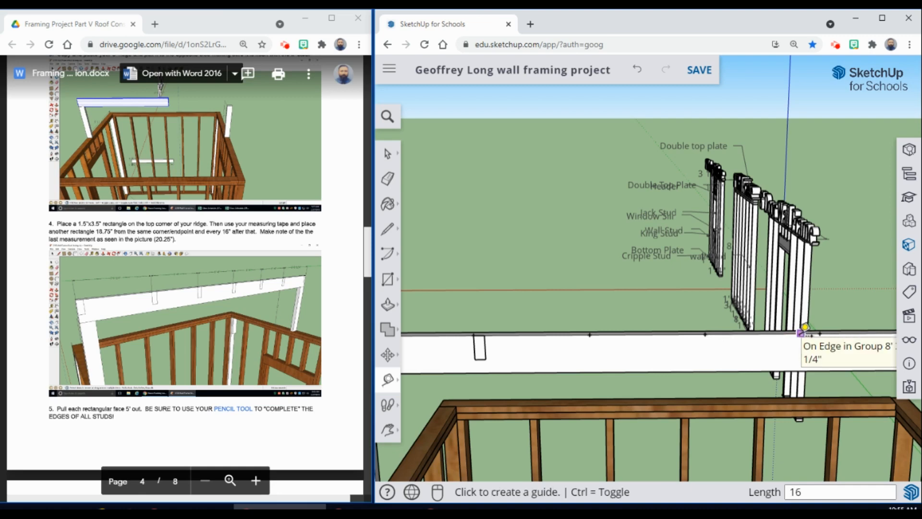
Place a fourth 16" guide point on the ridge's top edge, measured from the third toward the far end stud.
click(387, 429)
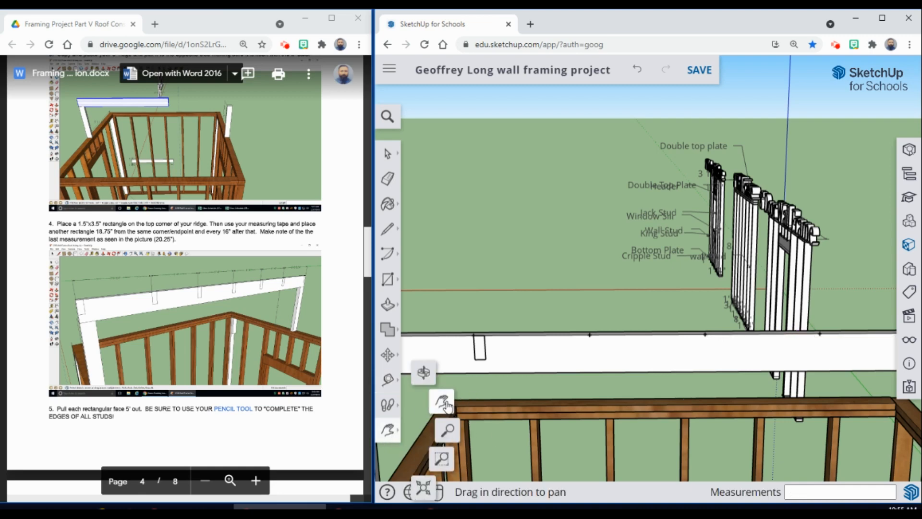
drag(676, 384, 422, 384)
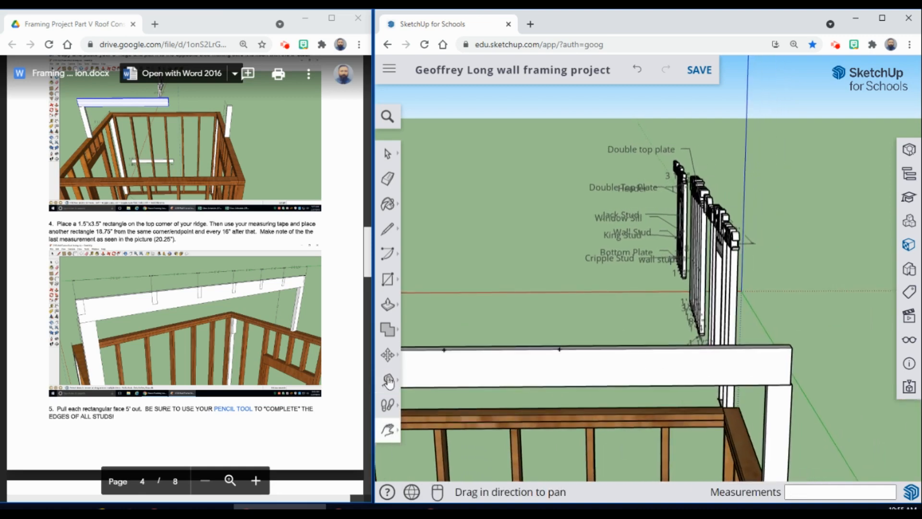
click(388, 380)
click(559, 349)
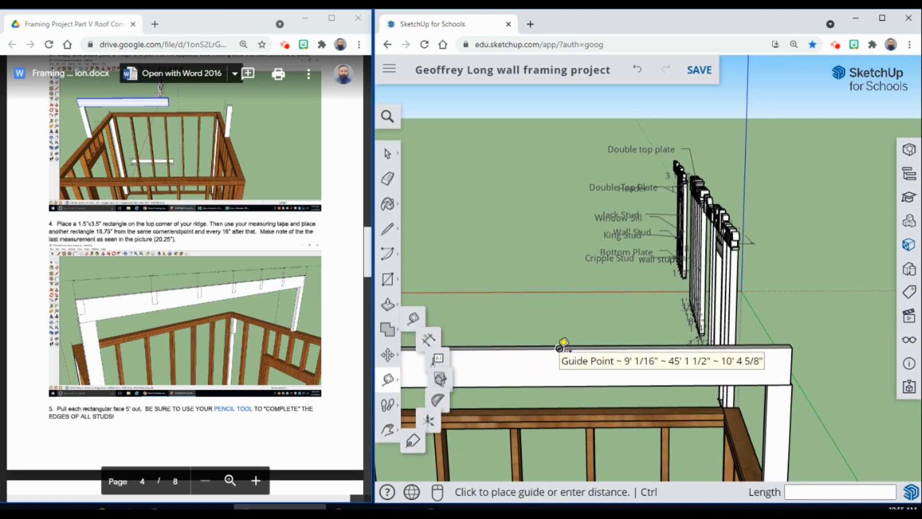
click(667, 342)
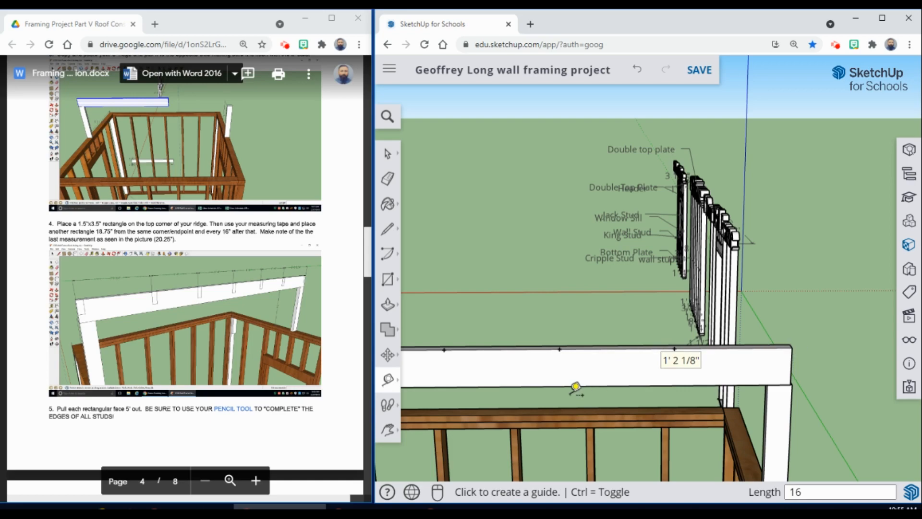
Draw a third 1.5" x 3.5" rectangle on the ridge's side face, starting at the first 16" guide point.
scroll(570, 393, down, 6)
middle_drag(538, 404, 559, 381)
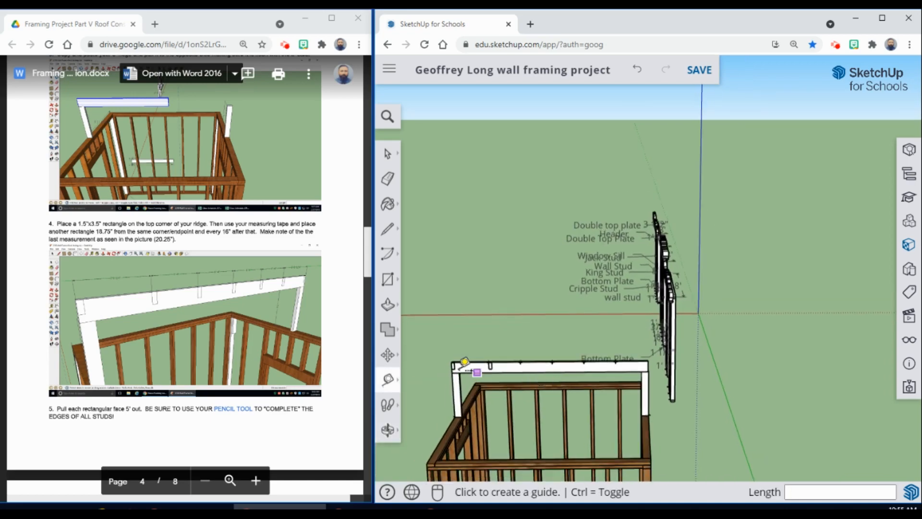
click(388, 279)
scroll(480, 326, up, 3)
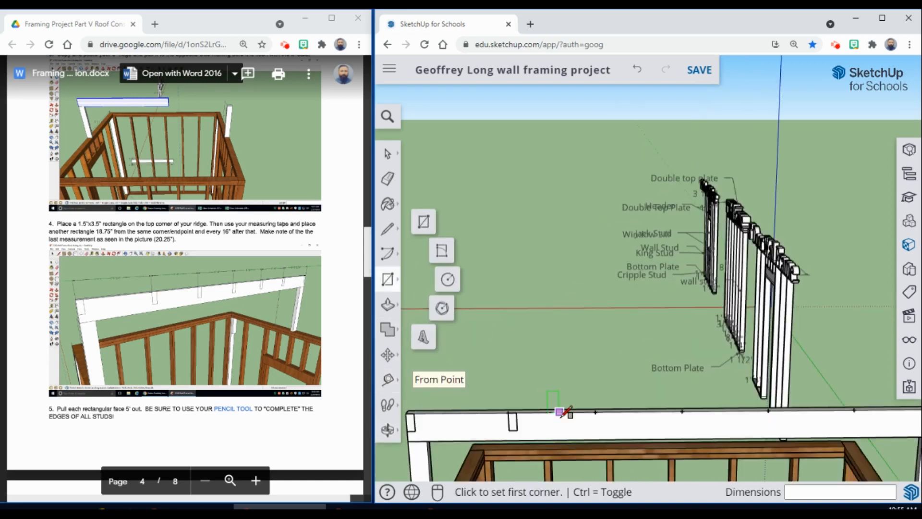
middle_drag(593, 454, 579, 404)
scroll(576, 401, up, 5)
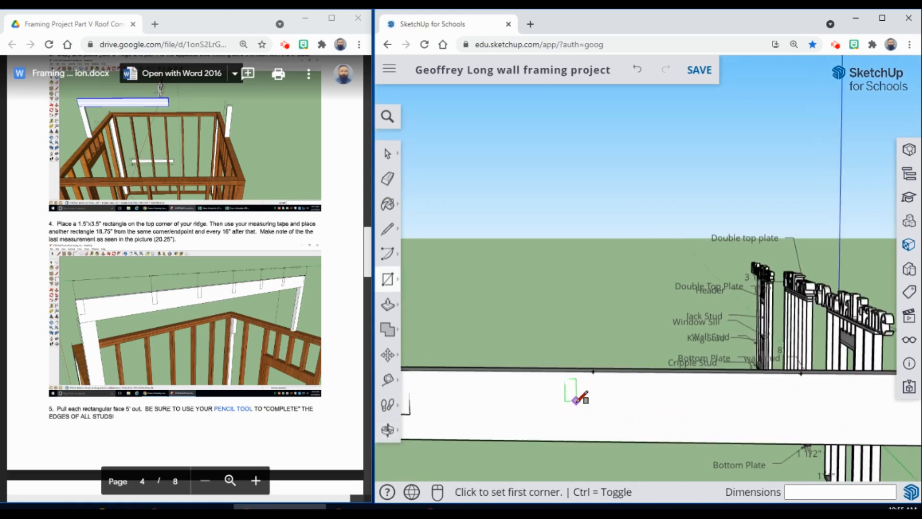
click(593, 372)
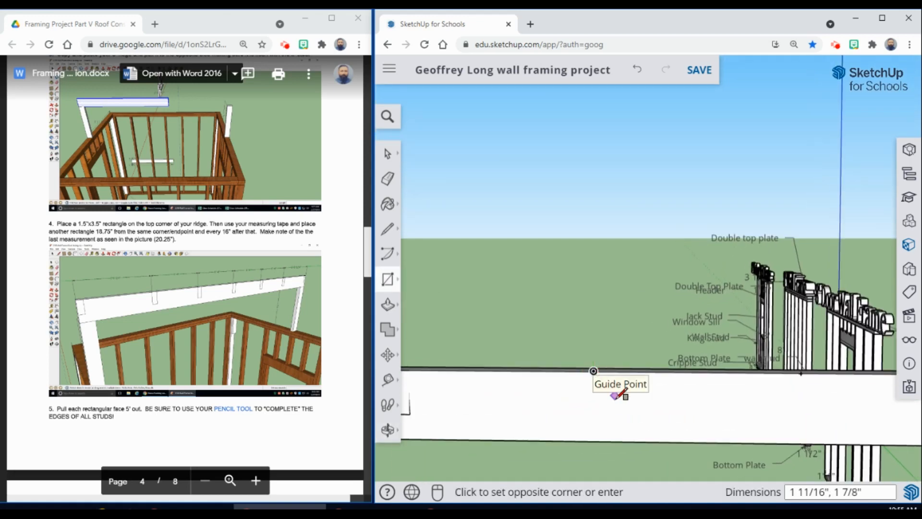
click(611, 406)
text(1)
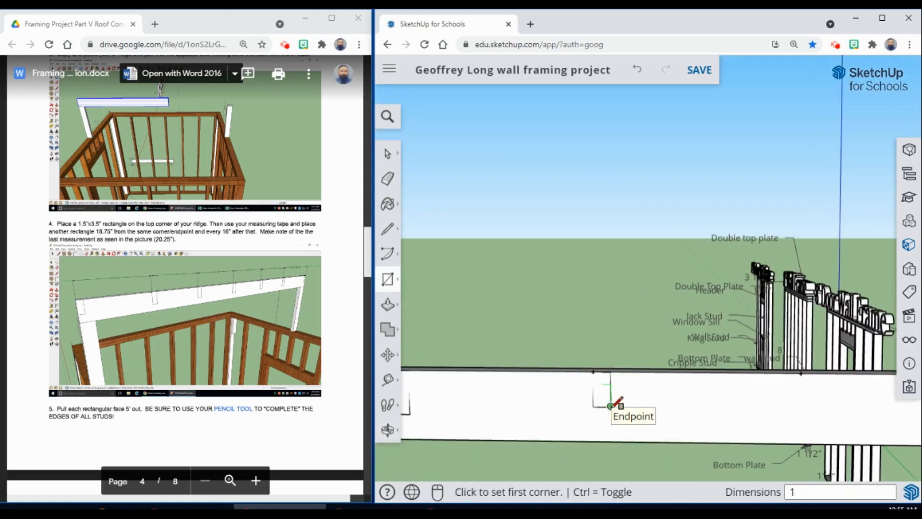
key(ctrl+z)
click(593, 371)
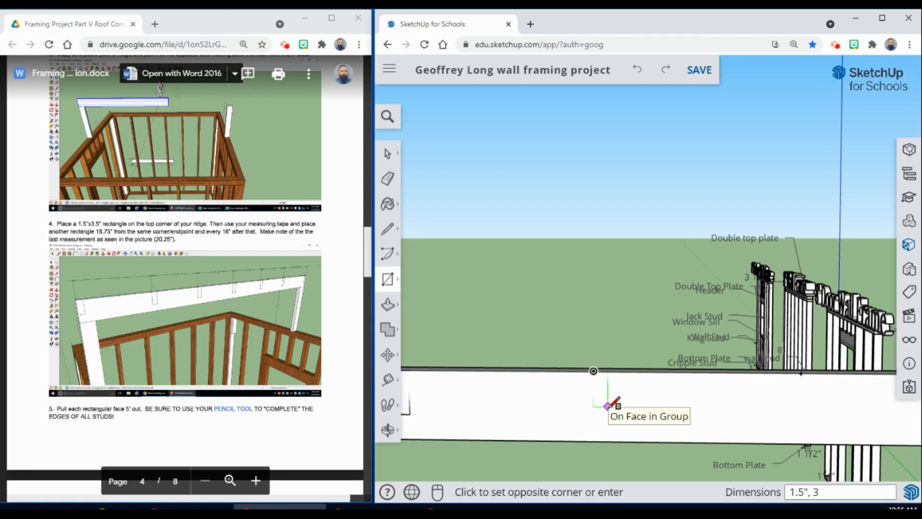
text(1.5", 3.5")
key(Return)
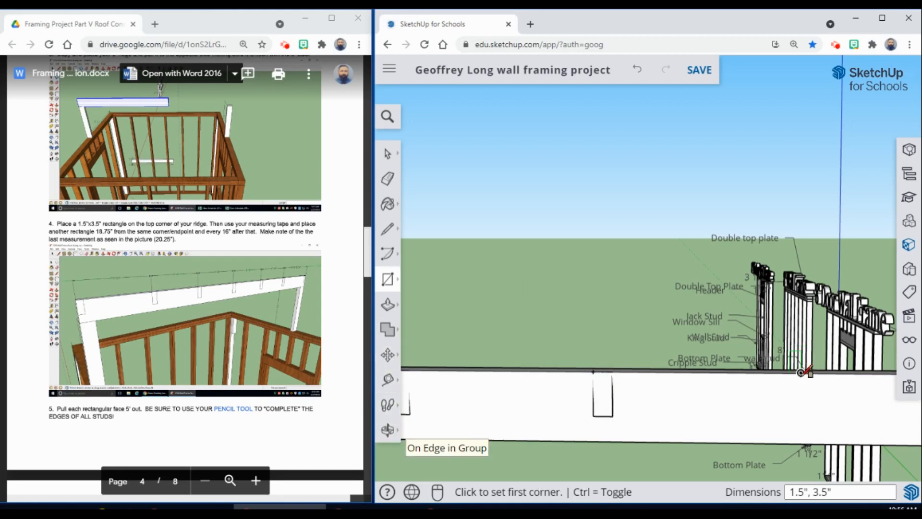
Draw a fourth 1.5" x 3.5" rectangle on the ridge's side face, starting at the second 16" guide point.
click(801, 372)
click(819, 416)
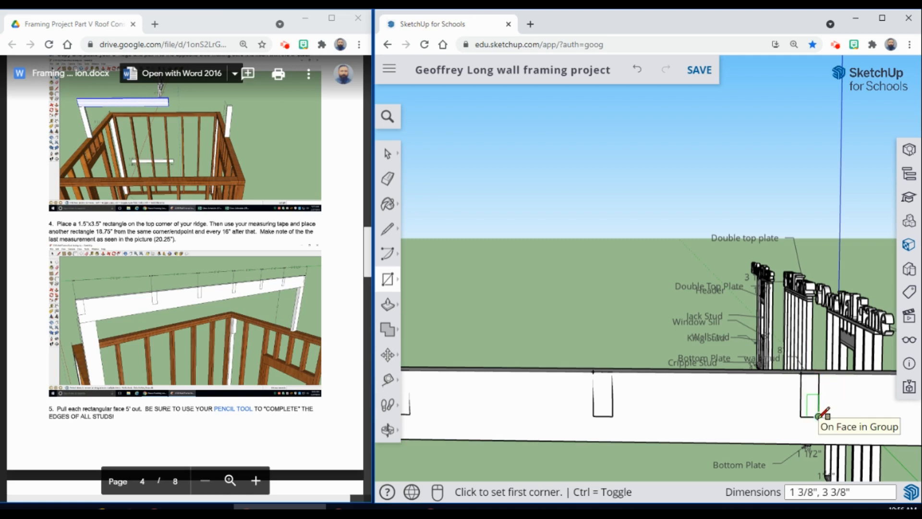
text(1.5",)
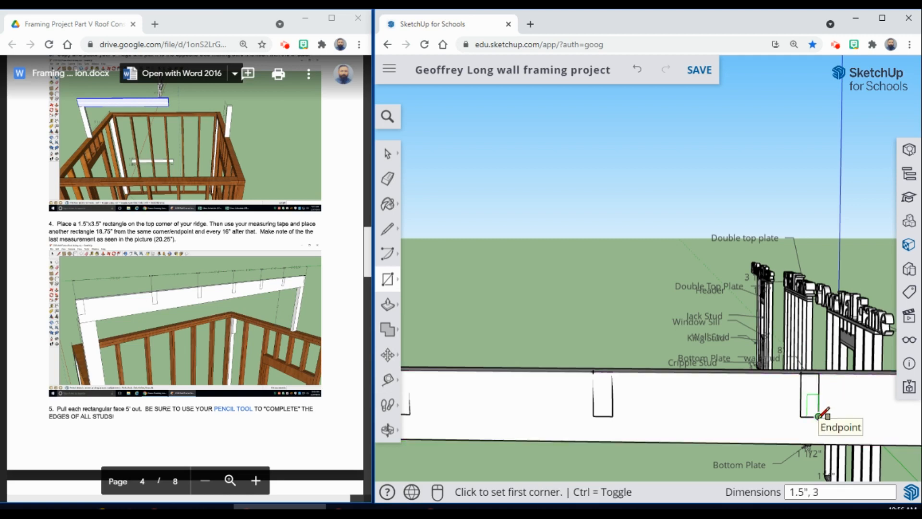
text( 3.5")
Draw a fifth 1.5" x 3.5" rectangle on the ridge's side face, starting at the third 16" guide point.
click(388, 429)
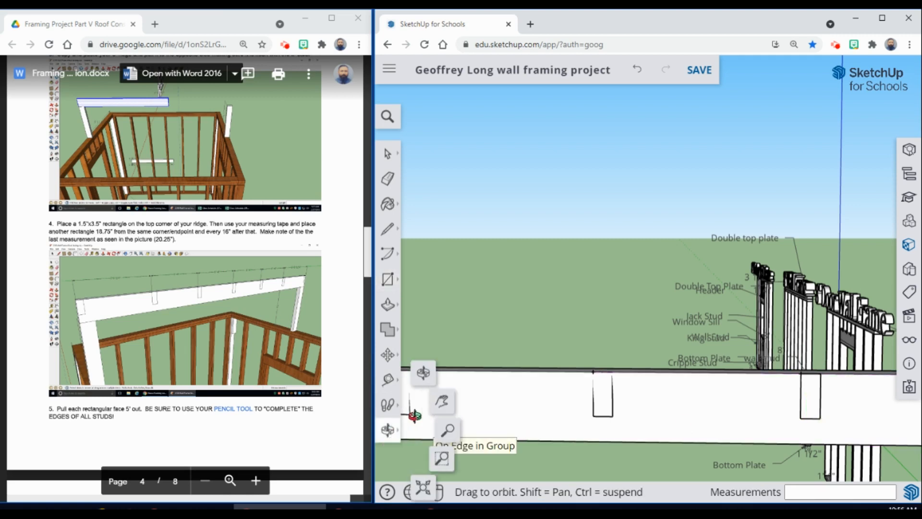
click(443, 406)
drag(667, 392, 473, 384)
drag(731, 407, 554, 408)
drag(662, 425, 608, 427)
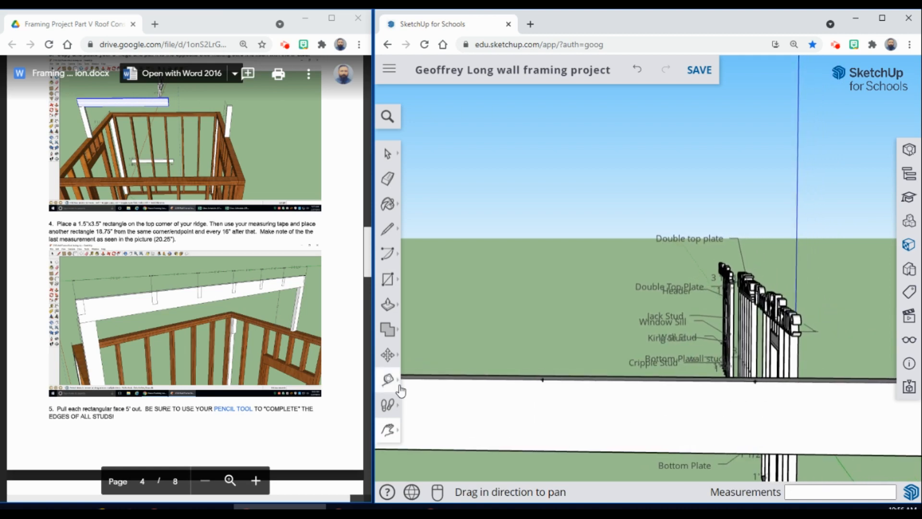
click(387, 279)
click(532, 379)
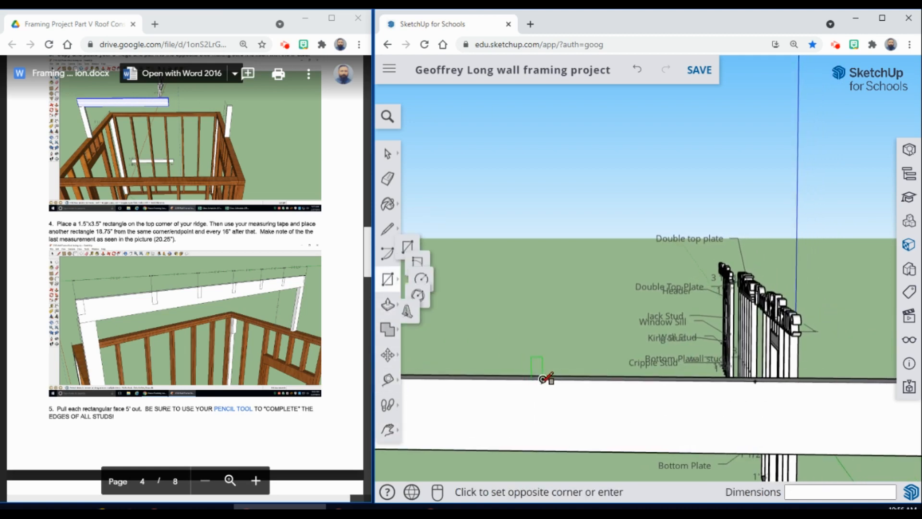
click(566, 422)
text(1.5)
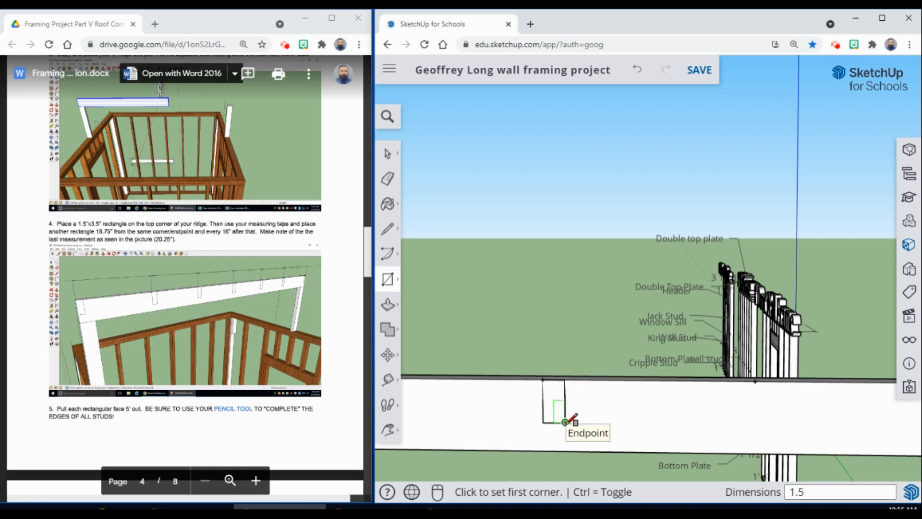
text(", 3.5")
key(Return)
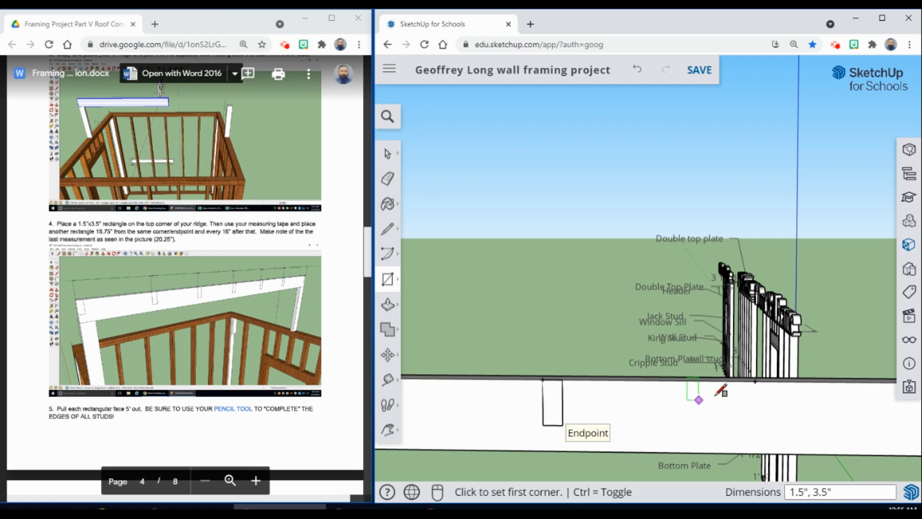
Draw a sixth 1.5" x 3.5" rectangle on the ridge's side face, starting at the fourth 16" guide point.
click(755, 381)
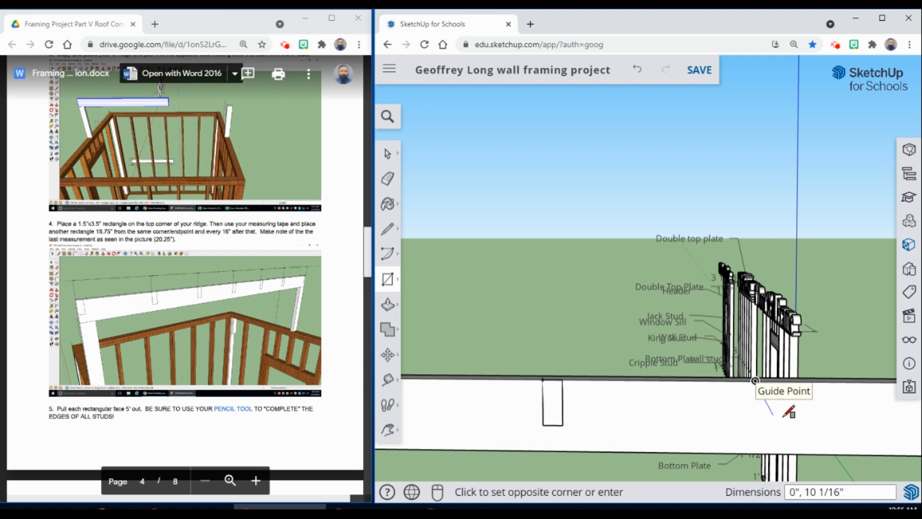
click(767, 436)
text(1)
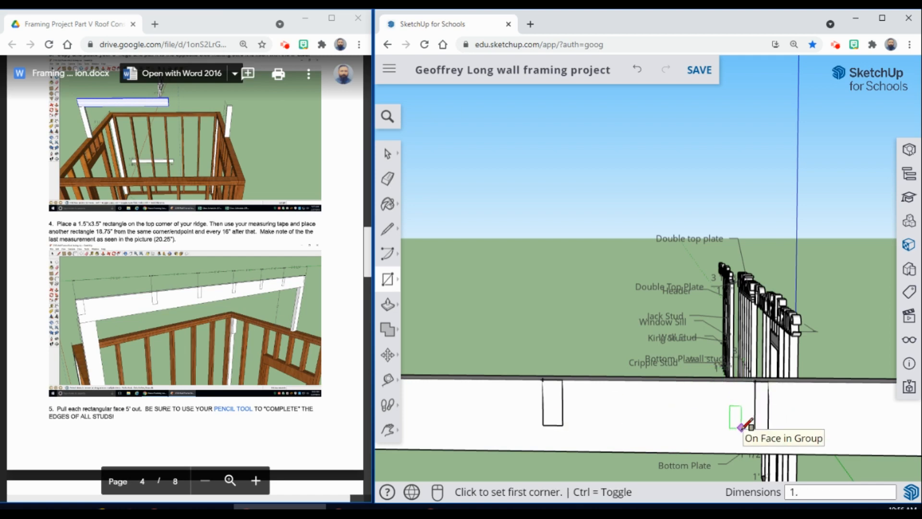
text(.5", 3.5")
Draw a seventh 1.5" x 3.5" rectangle on the ridge's side face, starting at the ridge's far upper end corner.
click(387, 429)
drag(673, 420, 458, 404)
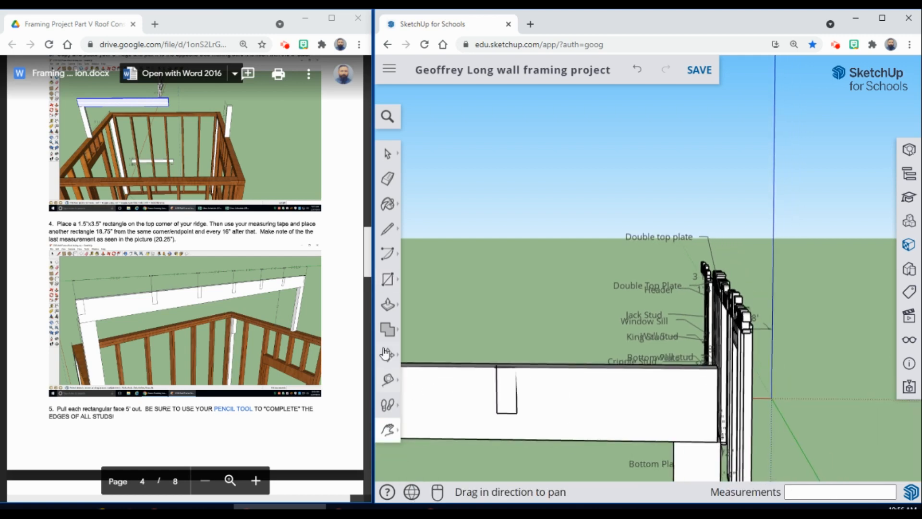
click(388, 279)
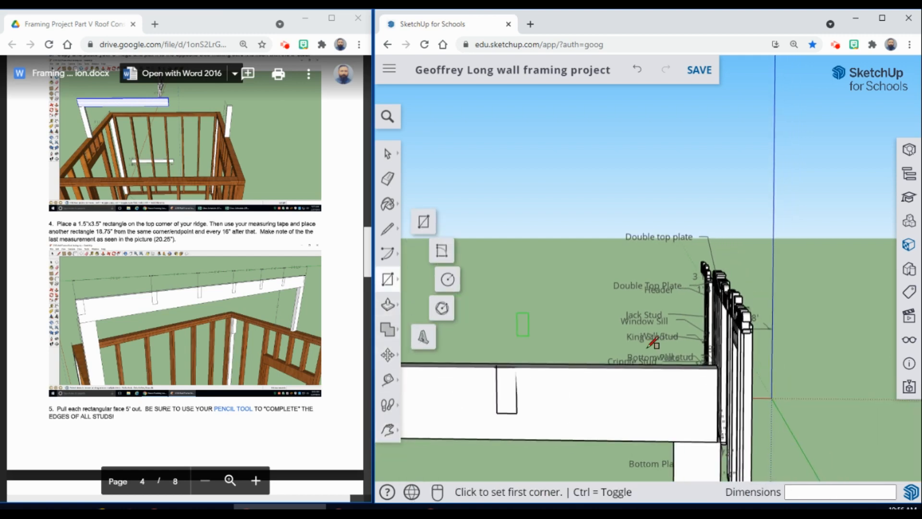
click(718, 368)
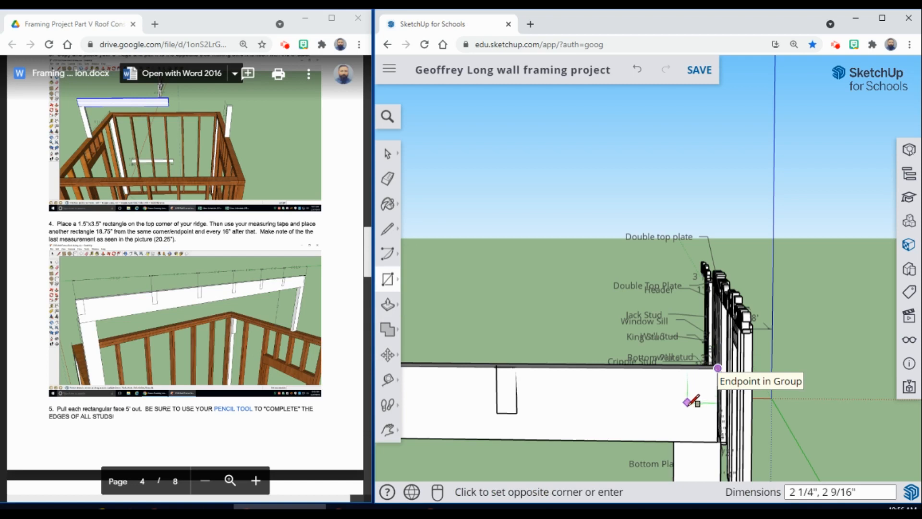
click(687, 403)
text(1.5)
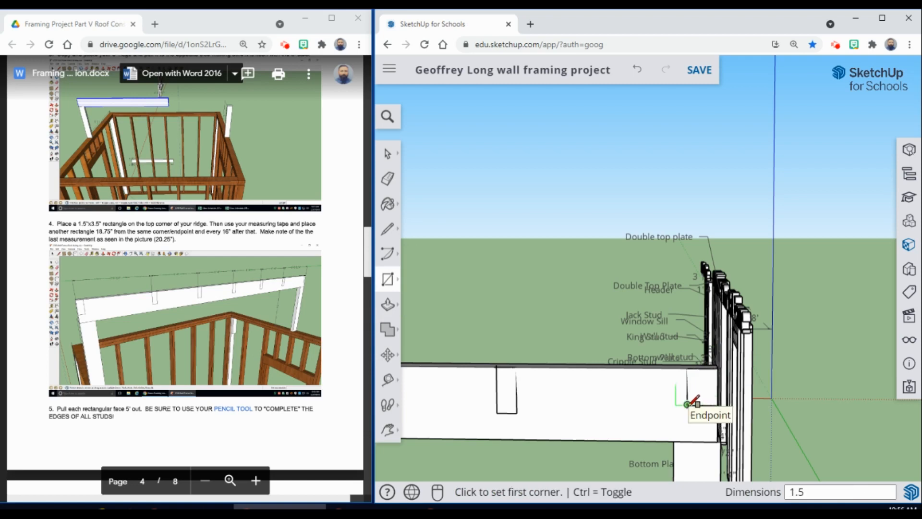
text(",)
text( 3.5")
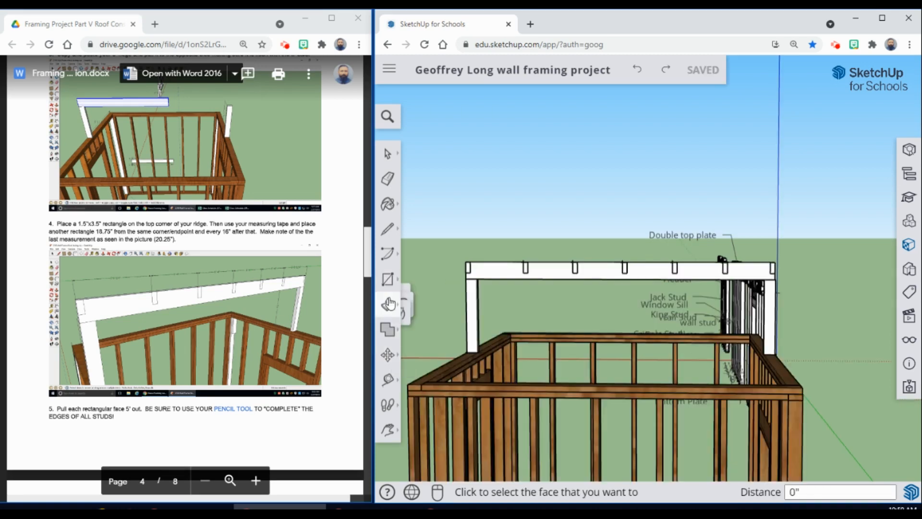
Push/Pull the first rectangle at the ridge's near end outward 5' to form the first rafter.
scroll(451, 296, up, 5)
scroll(484, 296, down, 5)
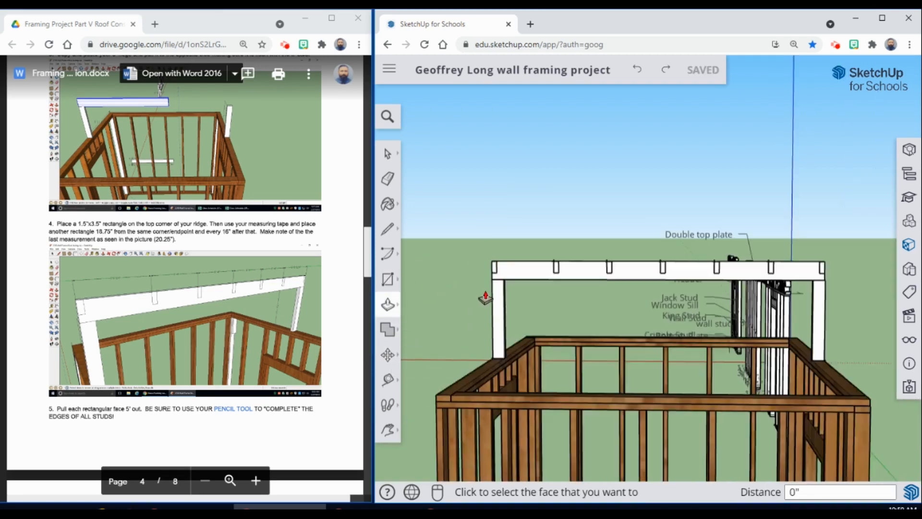
middle_drag(498, 308, 624, 367)
key(p)
scroll(463, 263, up, 3)
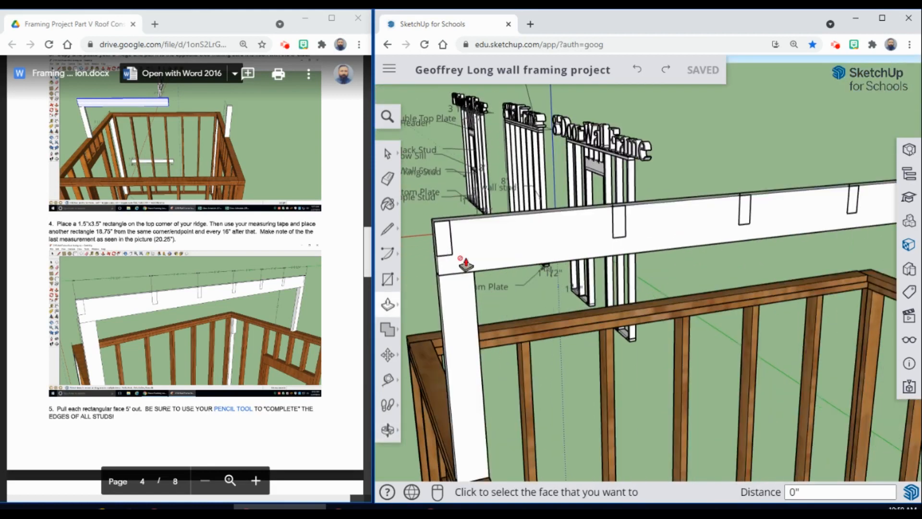
click(489, 313)
click(493, 319)
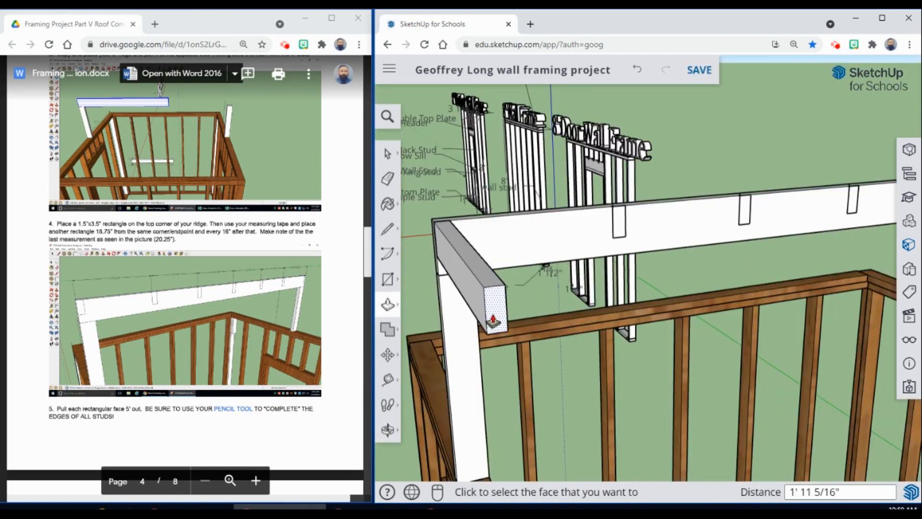
click(493, 319)
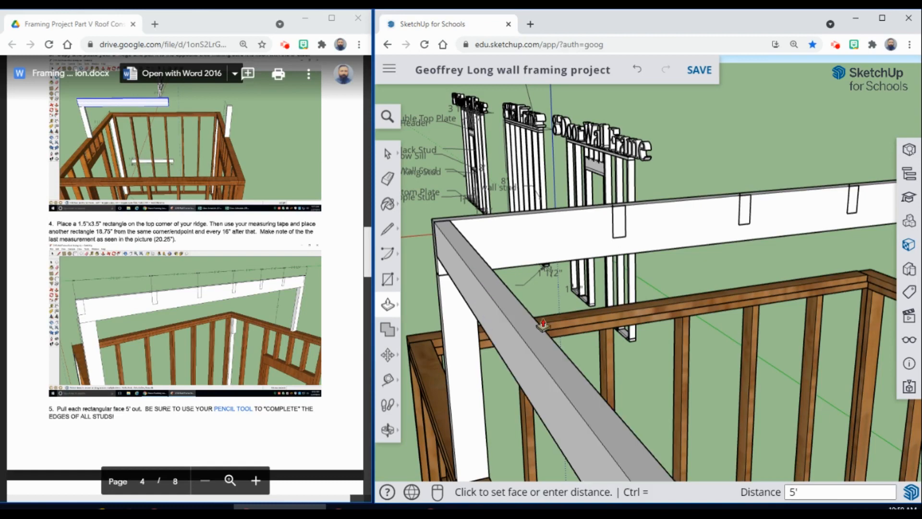
key(Return)
Push/Pull the second and third rectangles on the ridge's side face outward 5' each.
scroll(625, 228, up, 2)
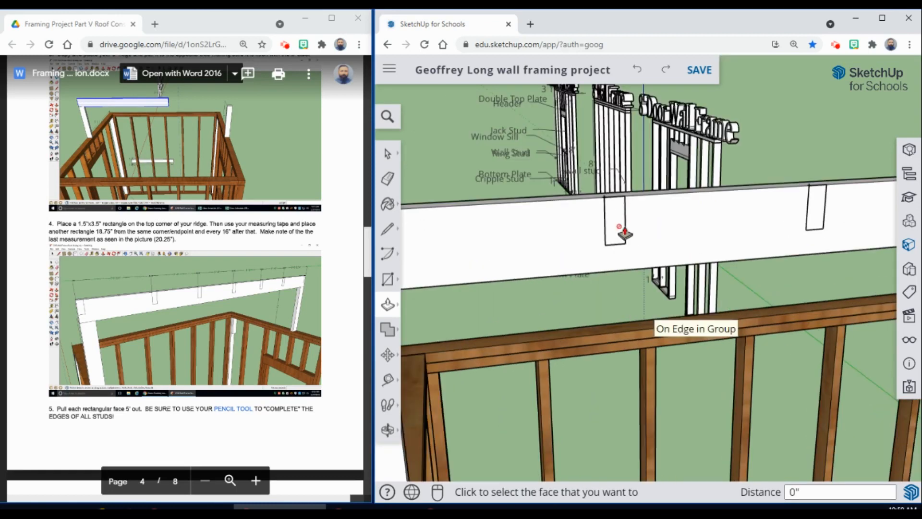
click(620, 237)
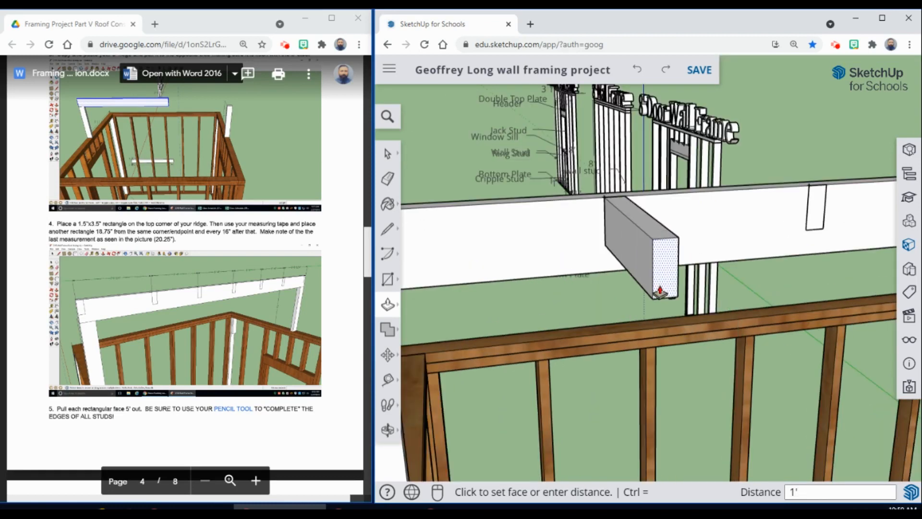
click(660, 292)
click(660, 292)
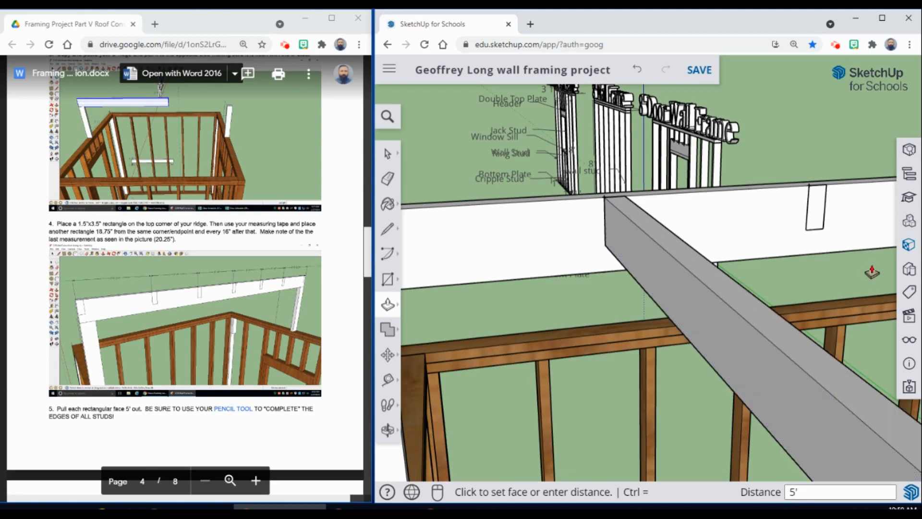
click(815, 222)
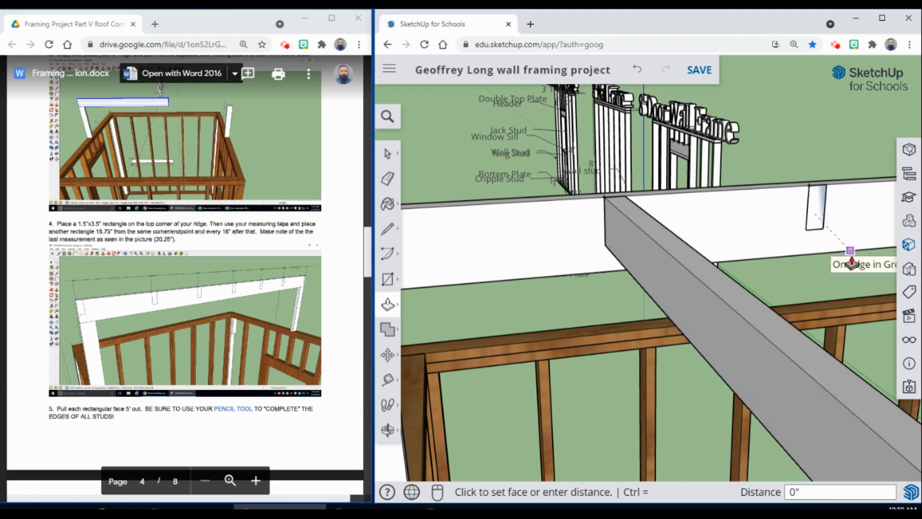
click(839, 241)
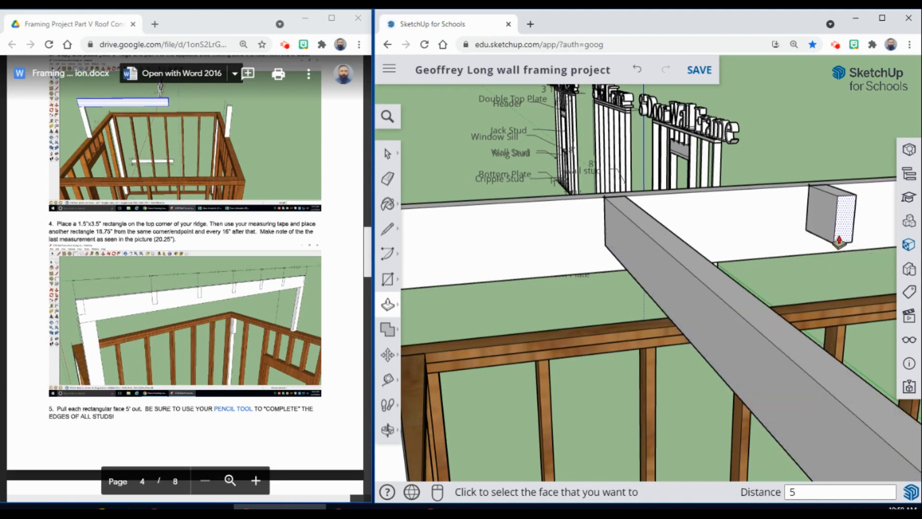
click(839, 241)
Push/Pull the fourth and fifth rectangles on the ridge's side face outward 5' each.
click(390, 431)
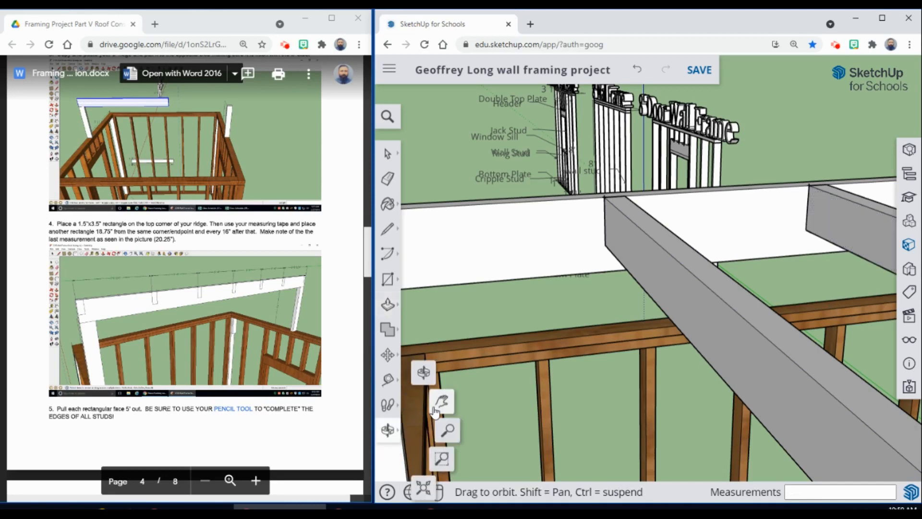
click(441, 404)
drag(634, 364, 392, 363)
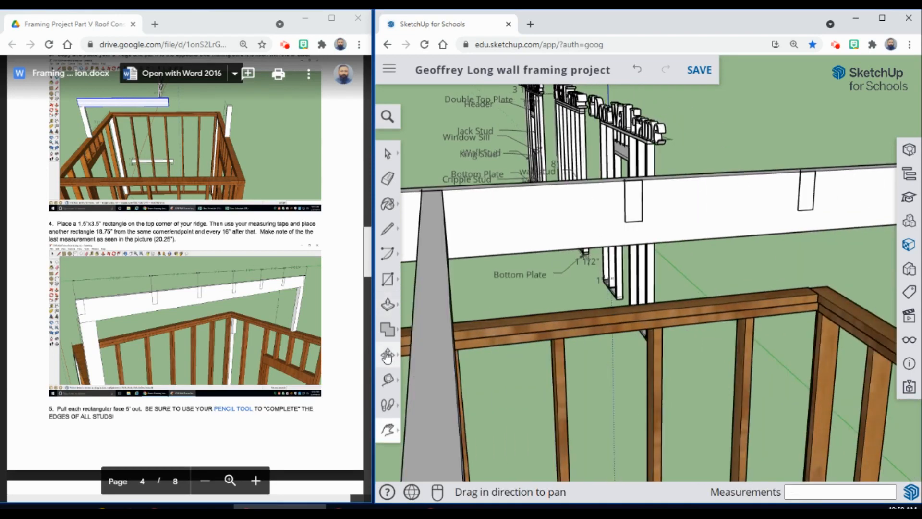
click(388, 304)
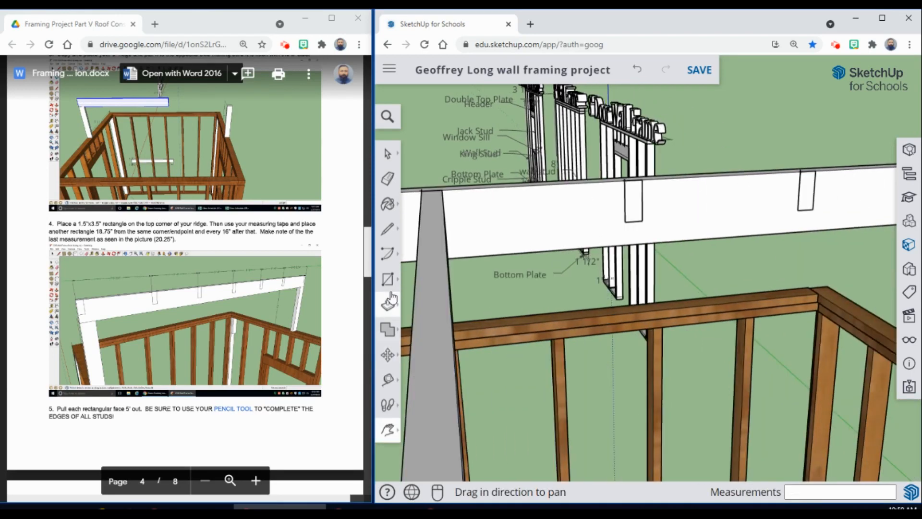
click(635, 212)
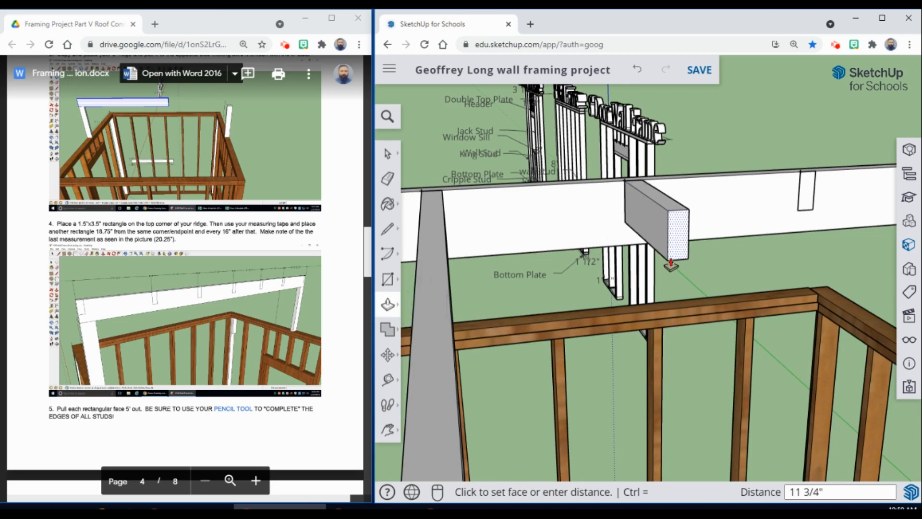
click(671, 264)
click(805, 212)
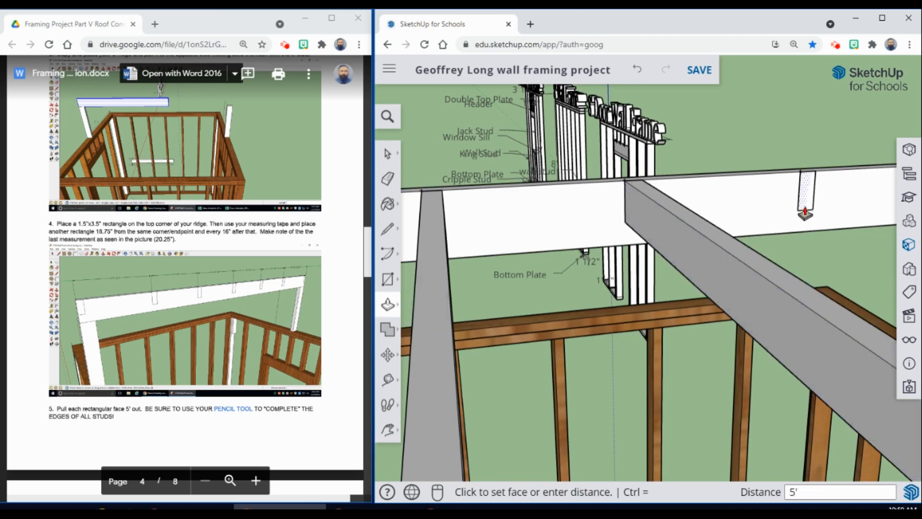
click(835, 235)
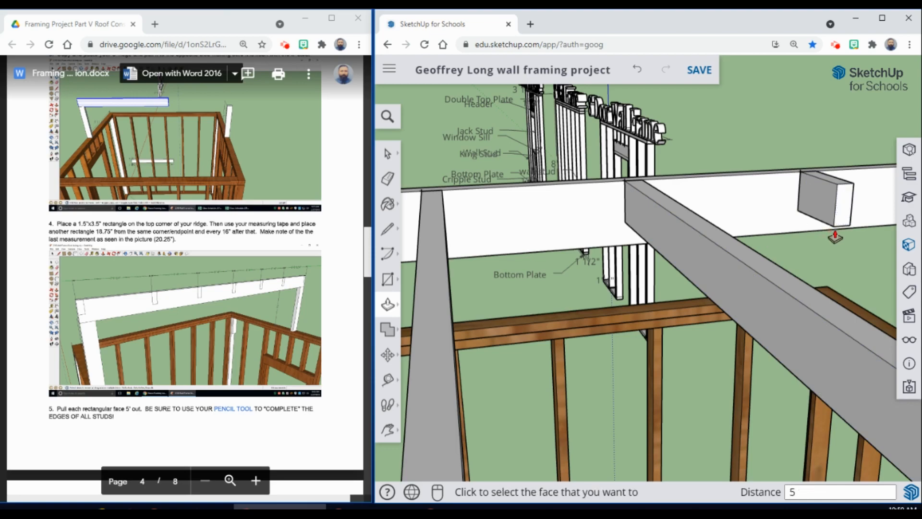
click(835, 235)
Push/Pull the sixth rectangle and the seventh one at the ridge's far end outward 5' each.
click(388, 429)
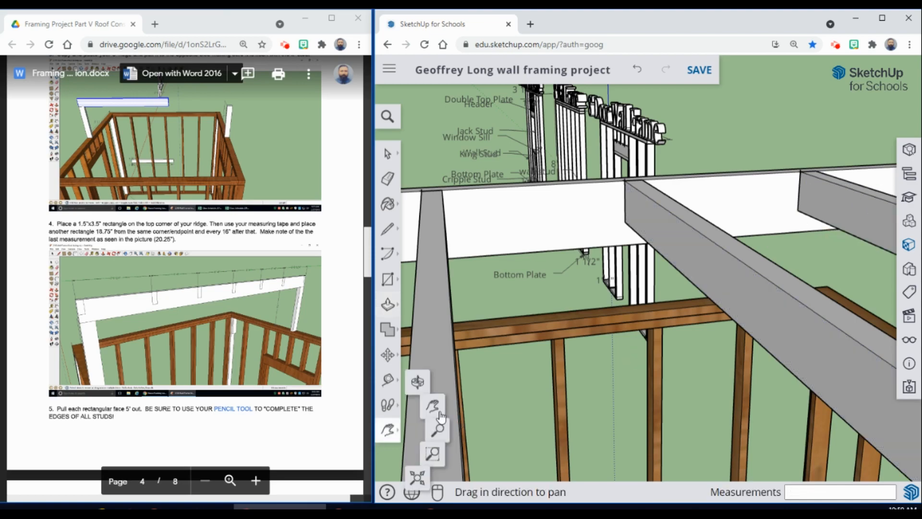
click(449, 400)
drag(634, 329, 407, 373)
click(388, 305)
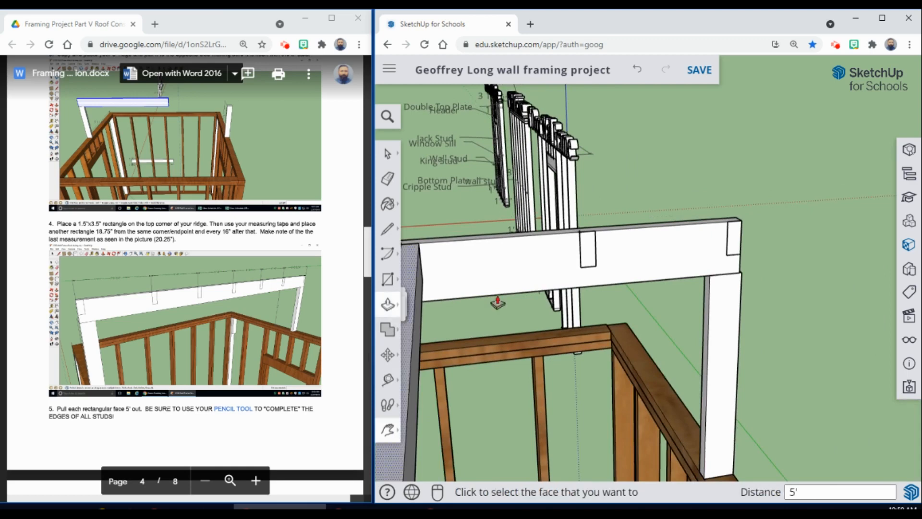
click(589, 264)
click(618, 294)
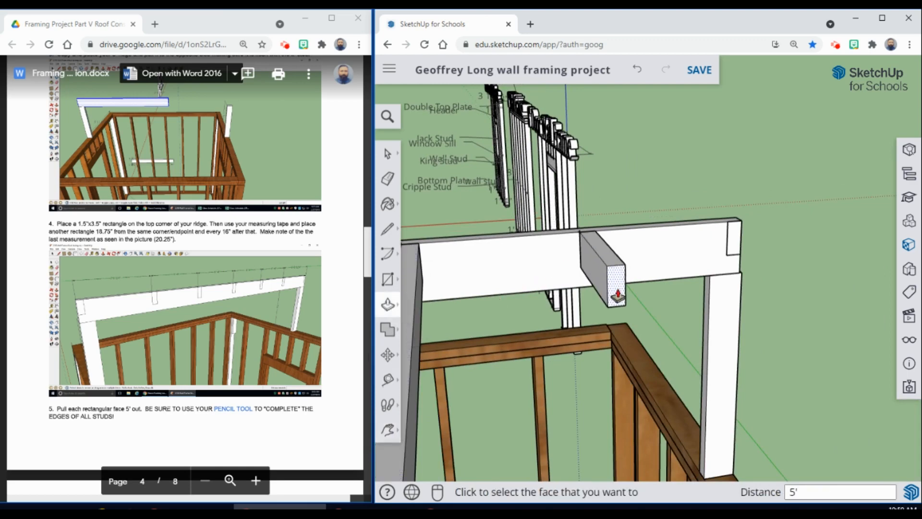
click(618, 295)
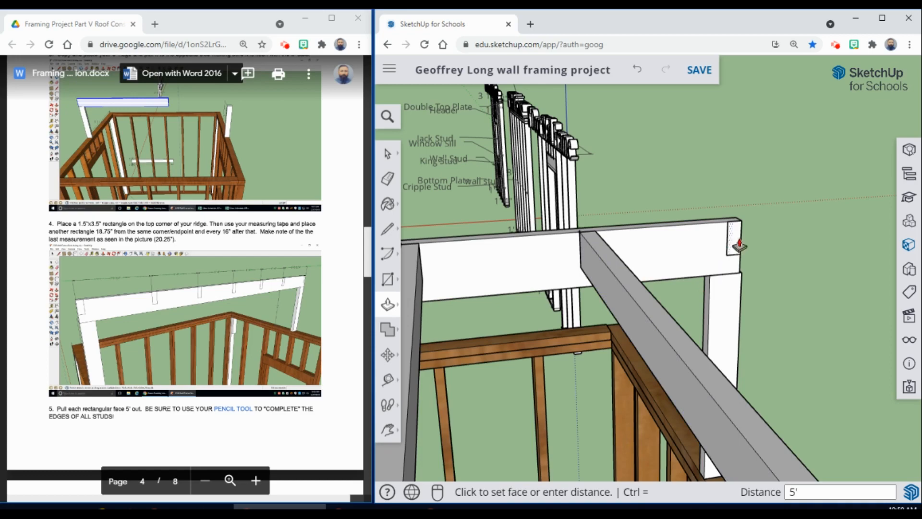
click(758, 294)
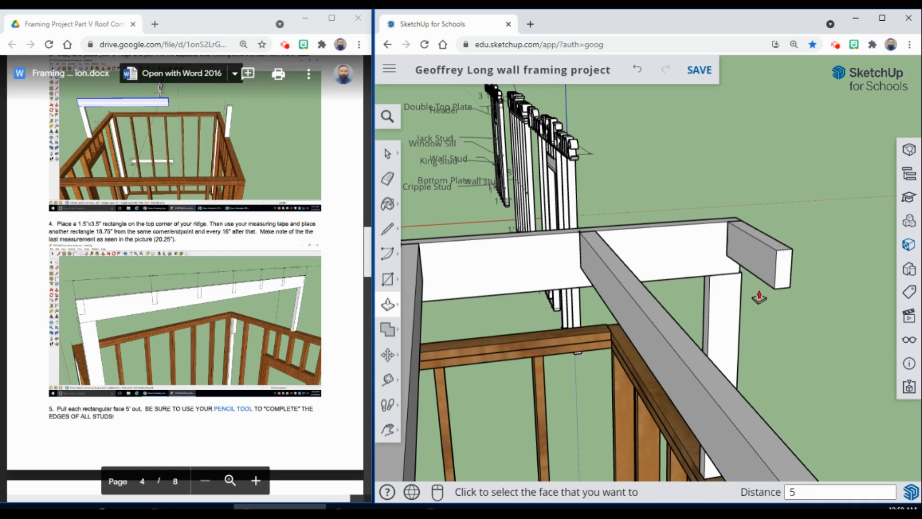
key(Return)
Draw the missing 1 1/2" edge across the top of the first rafter where it meets the ridge.
scroll(547, 373, down, 6)
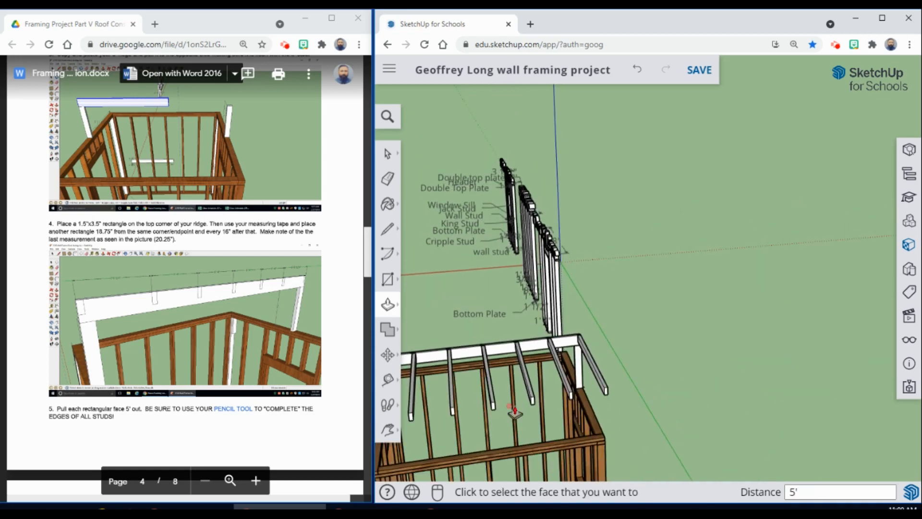
middle_drag(515, 411, 579, 353)
scroll(209, 361, down, 7)
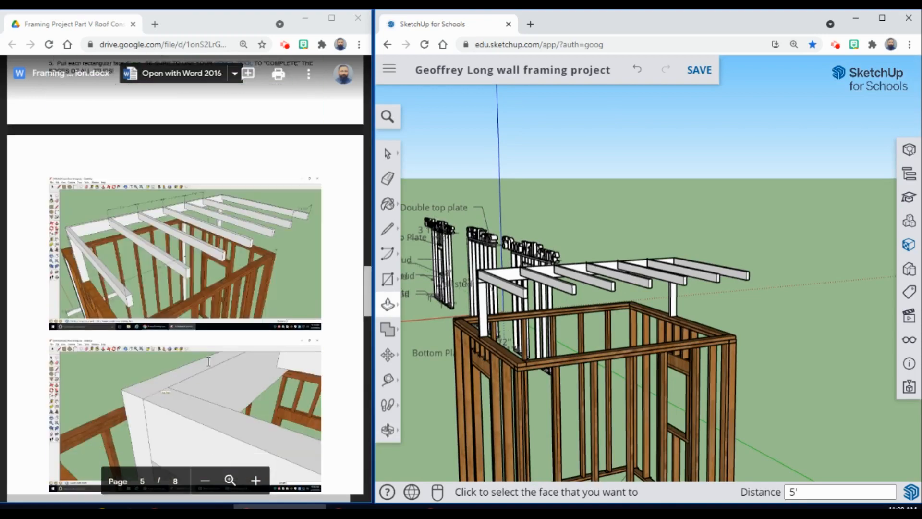
scroll(165, 335, down, 3)
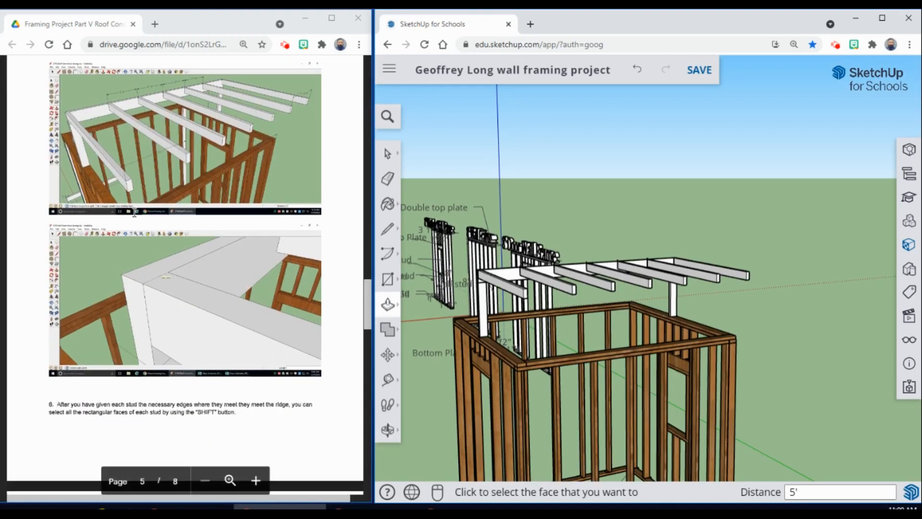
scroll(134, 212, up, 3)
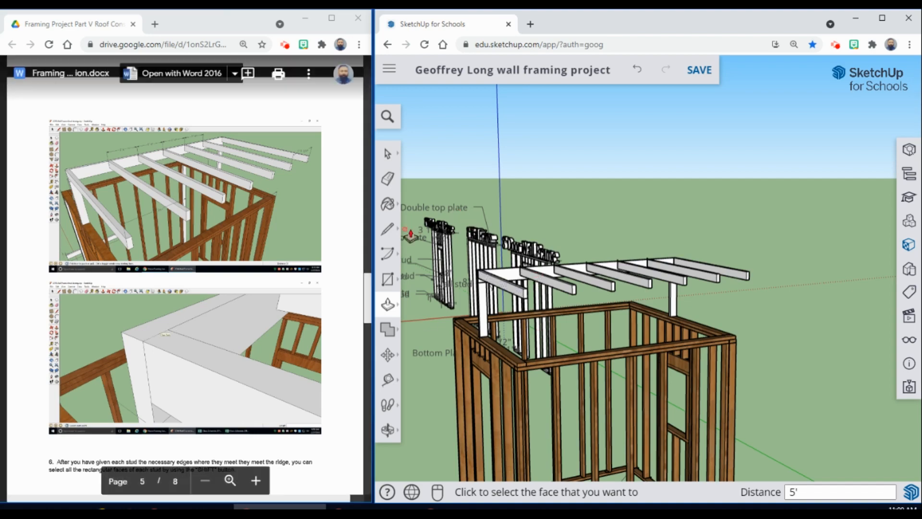
click(388, 232)
middle_drag(570, 242, 561, 319)
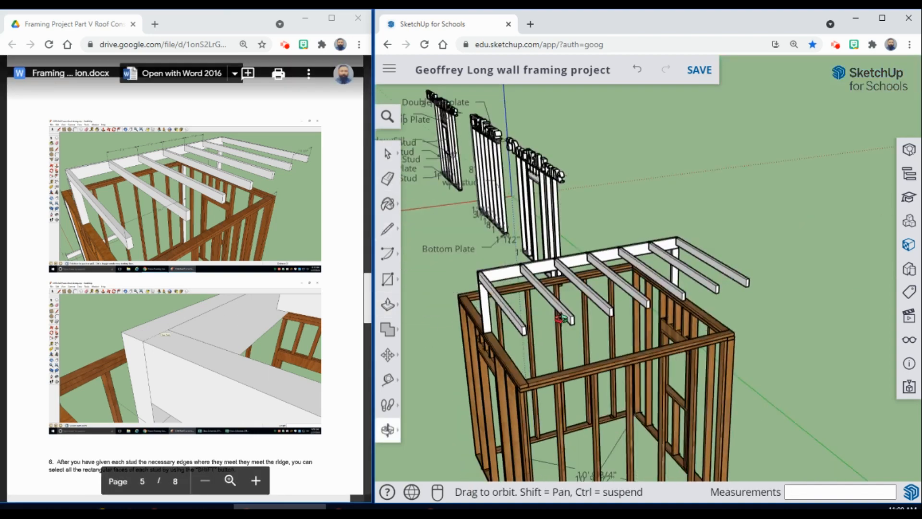
scroll(561, 319, up, 8)
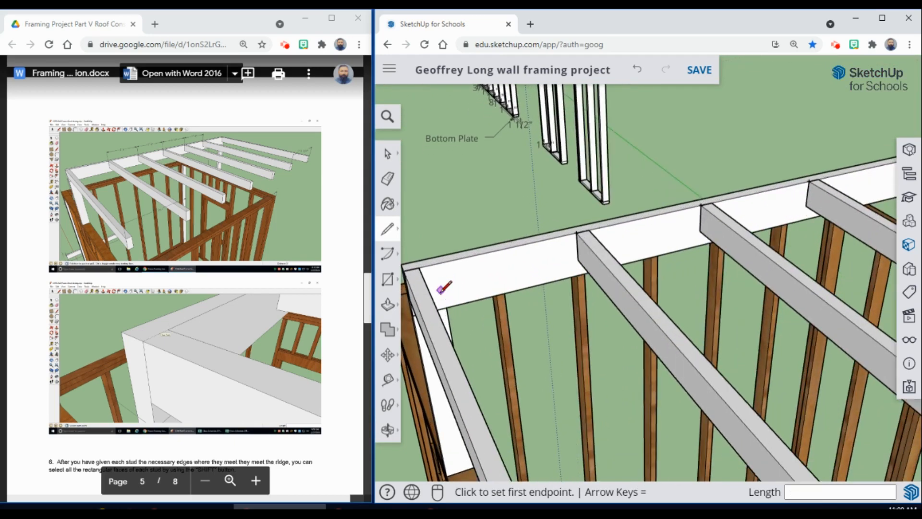
middle_drag(443, 288, 545, 319)
scroll(545, 319, up, 5)
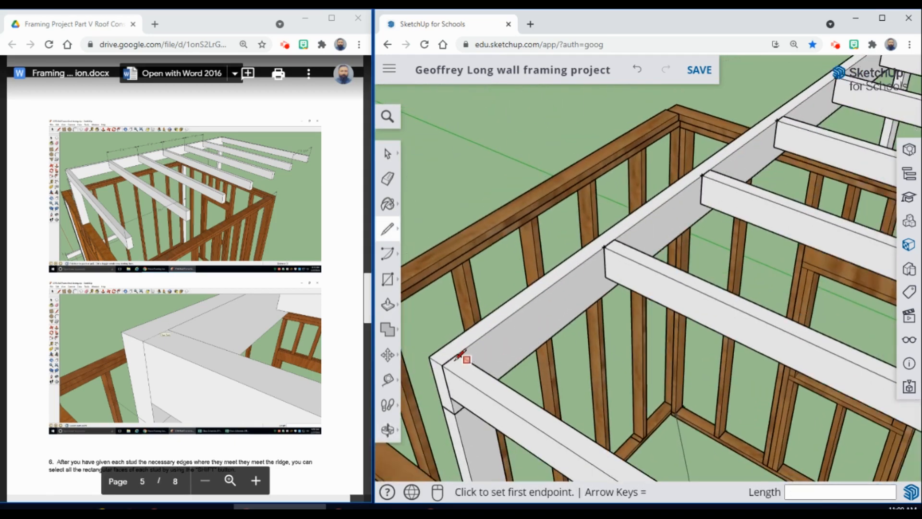
click(442, 365)
click(462, 349)
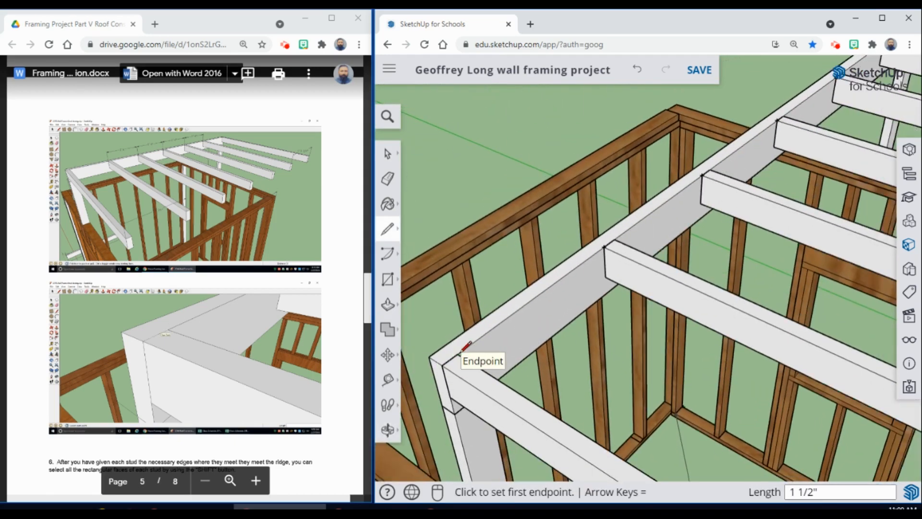
Draw the missing 1 1/2" edges across the tops of the second, third and fourth rafters where they meet the ridge.
click(604, 247)
click(615, 239)
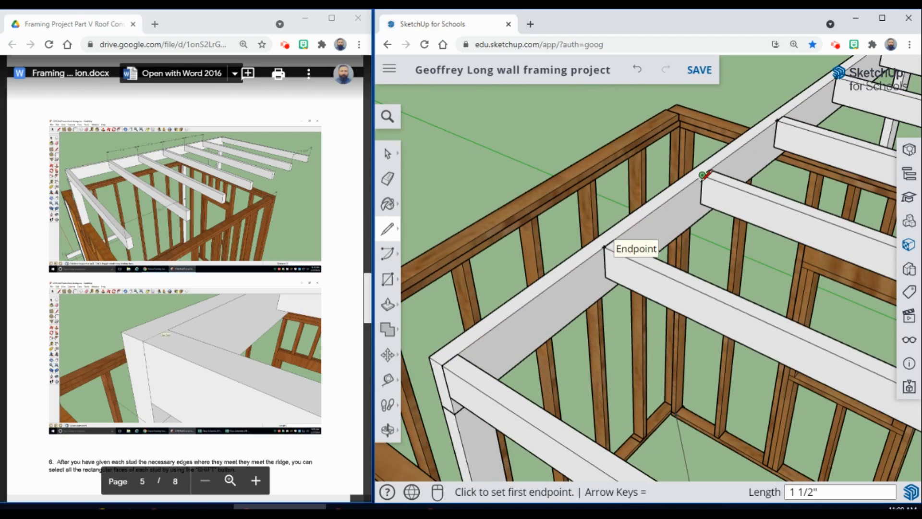
click(702, 175)
click(710, 169)
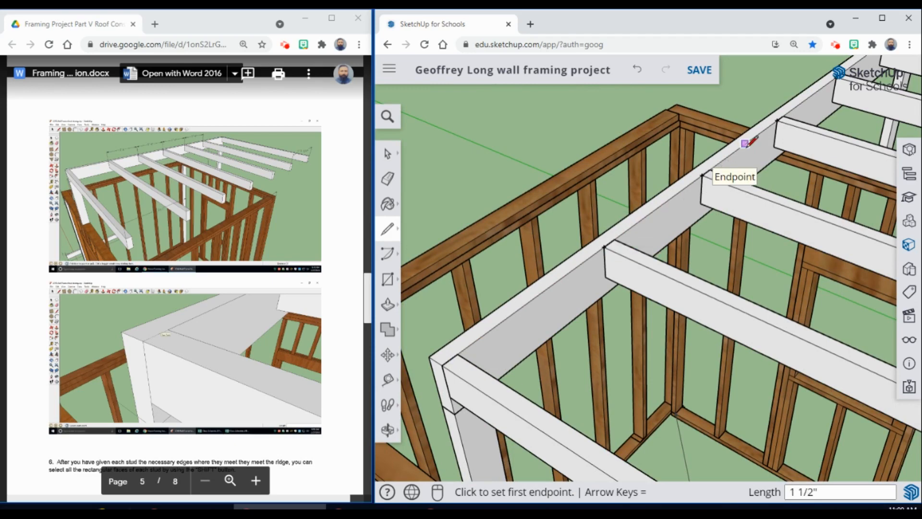
click(777, 119)
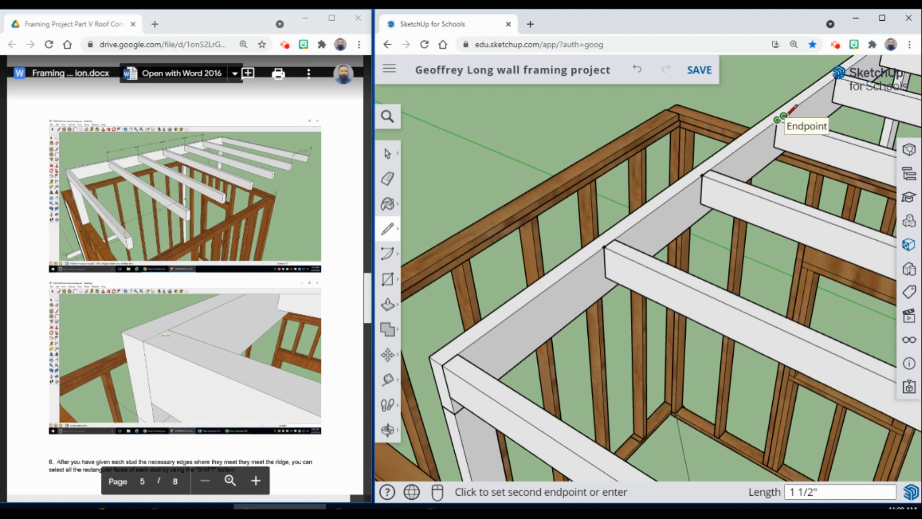
click(783, 116)
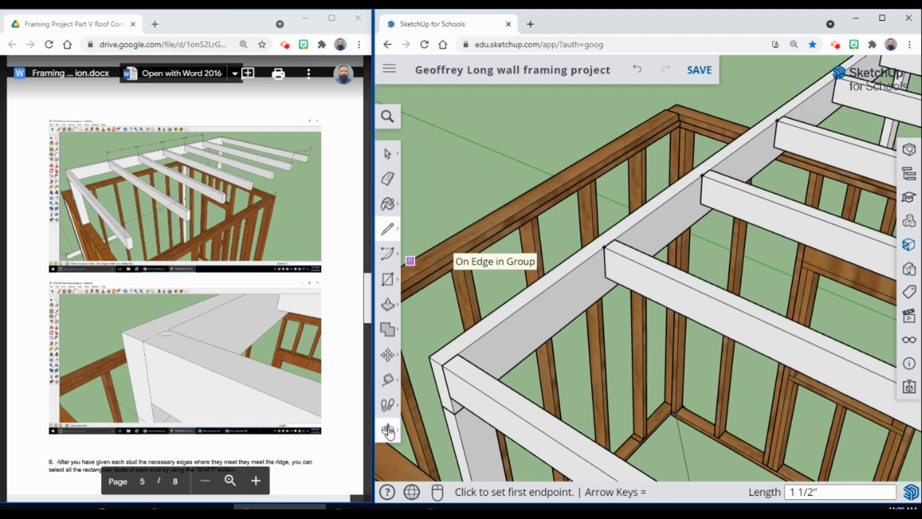
Continue toward the ridge's far end, drawing the missing 1 1/2" top edges on the next two rafters short of the last pair.
click(387, 429)
click(442, 402)
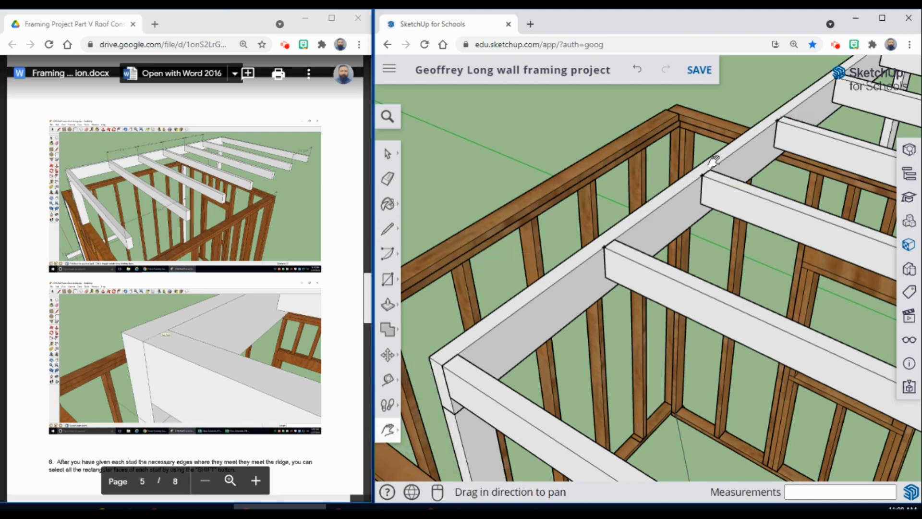
mouse_move(714, 161)
mouse_down()
mouse_move(685, 179)
mouse_move(774, 261)
mouse_move(595, 247)
mouse_move(527, 313)
mouse_move(559, 262)
mouse_up()
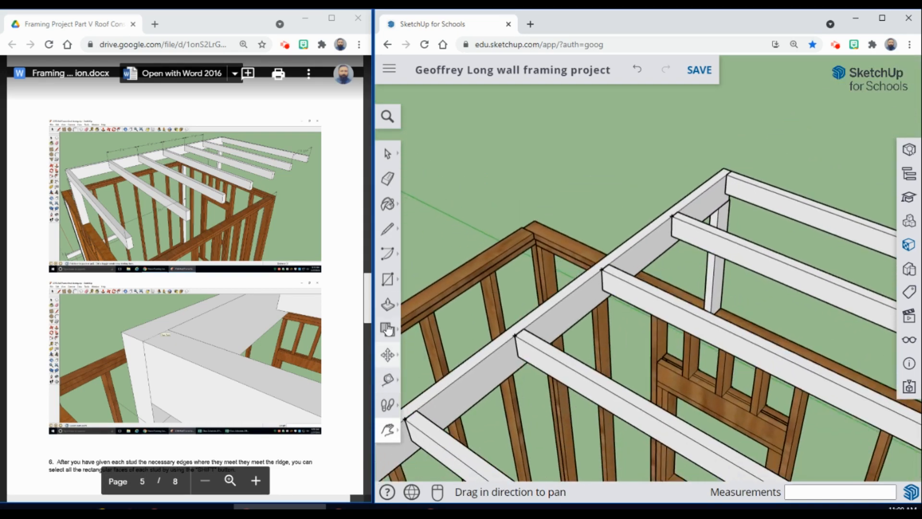
click(388, 229)
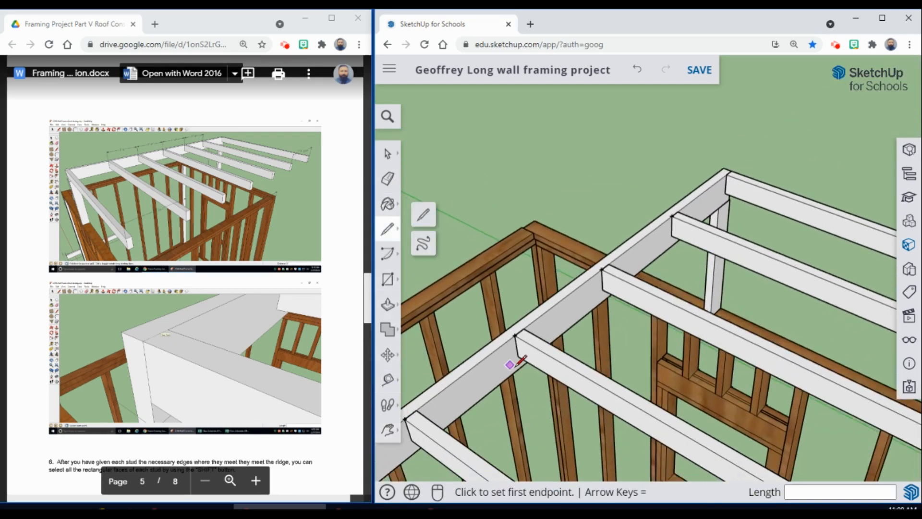
click(515, 335)
click(523, 329)
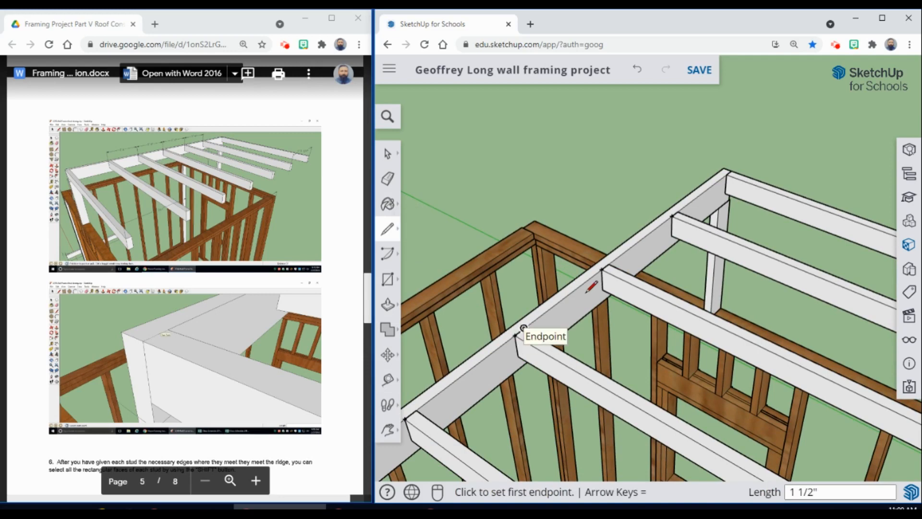
click(602, 269)
click(608, 263)
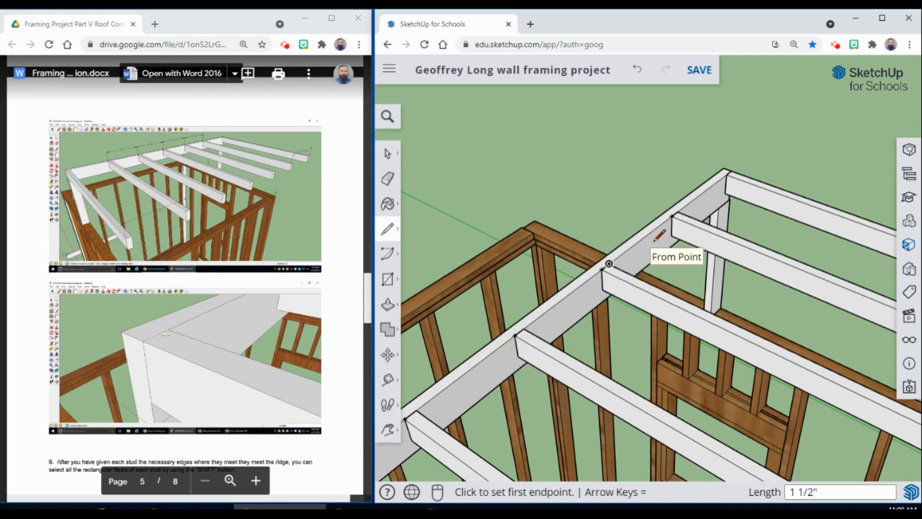
Draw the missing 1 1/2" edges across the tops of the last two rafters at the ridge's far end.
click(672, 216)
click(673, 215)
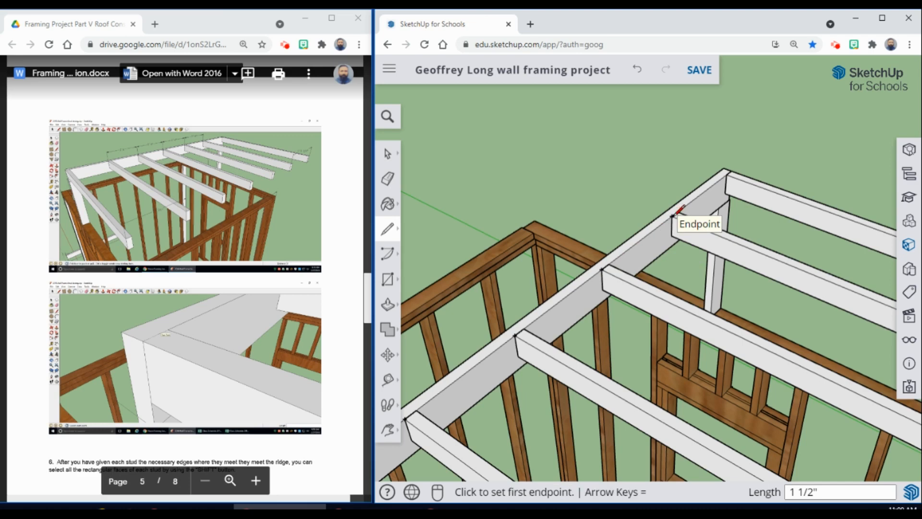
click(727, 174)
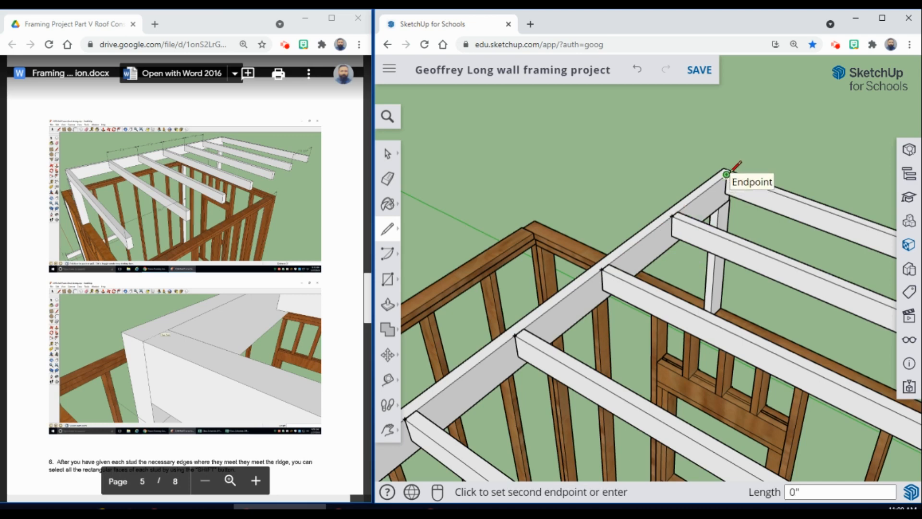
scroll(726, 174, up, 3)
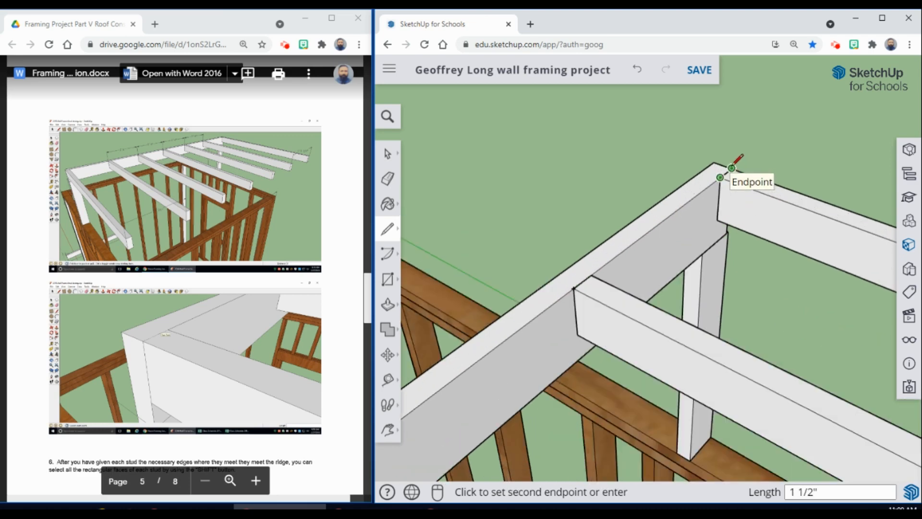
click(731, 168)
Read the guide's instructions on page 6 and examine the rafters' outer ends from the front.
click(390, 155)
scroll(455, 294, down, 6)
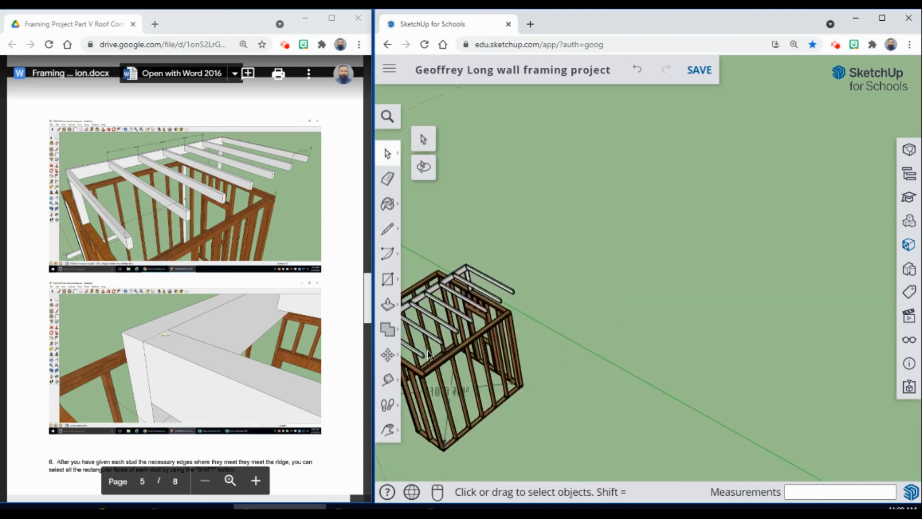
mouse_move(427, 354)
middle_down()
mouse_move(480, 263)
mouse_move(496, 342)
middle_up()
click(394, 428)
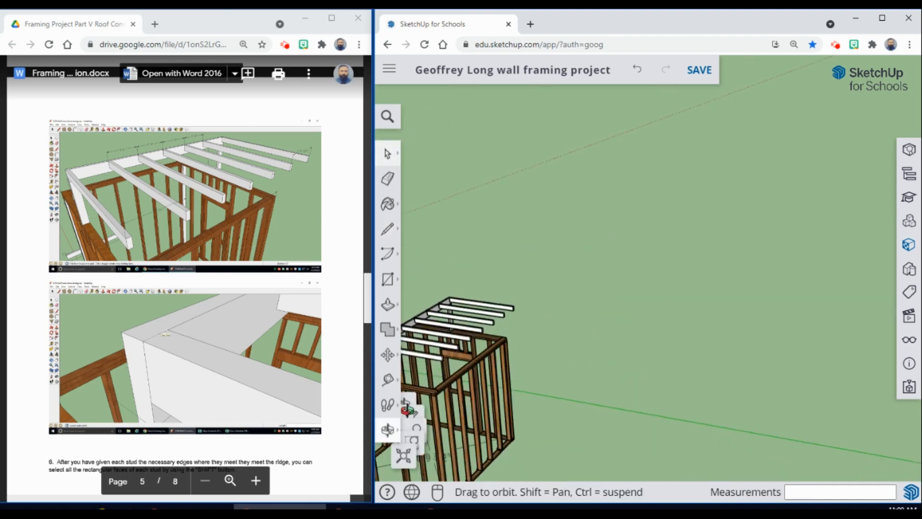
click(442, 402)
drag(451, 339, 639, 335)
middle_drag(639, 335, 585, 294)
scroll(589, 352, up, 5)
middle_drag(588, 351, 511, 340)
scroll(106, 238, down, 8)
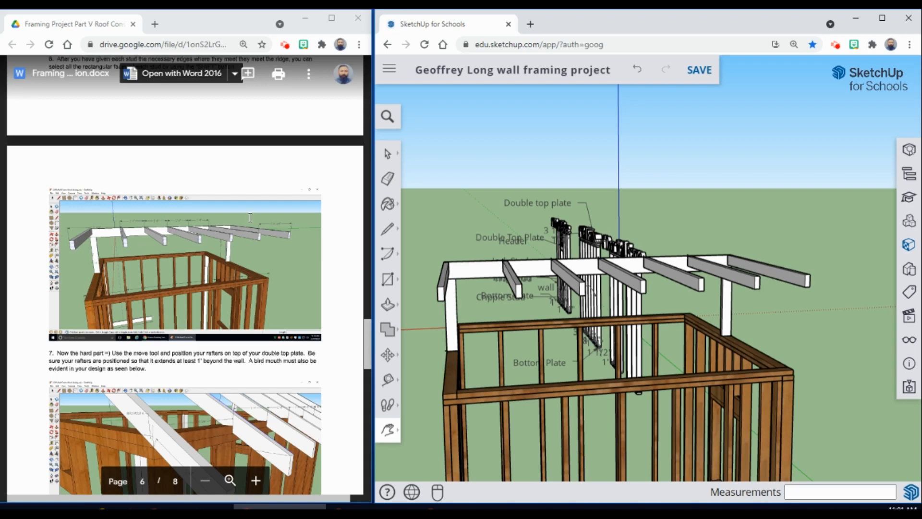
mouse_move(593, 312)
middle_down()
mouse_move(569, 310)
mouse_move(606, 305)
middle_up()
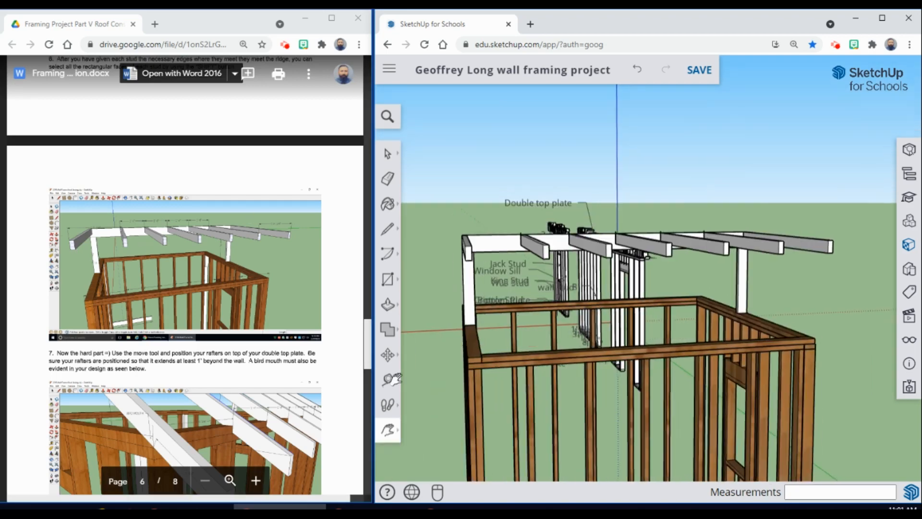
click(392, 430)
click(445, 402)
mouse_move(517, 398)
mouse_down()
mouse_move(528, 399)
mouse_move(517, 387)
mouse_up()
middle_drag(525, 363, 596, 341)
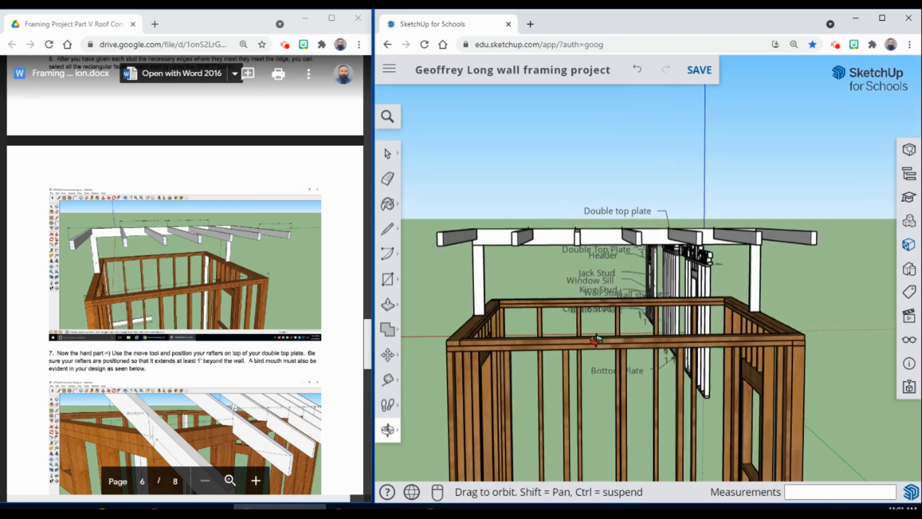
scroll(595, 329, up, 1)
scroll(595, 329, down, 1)
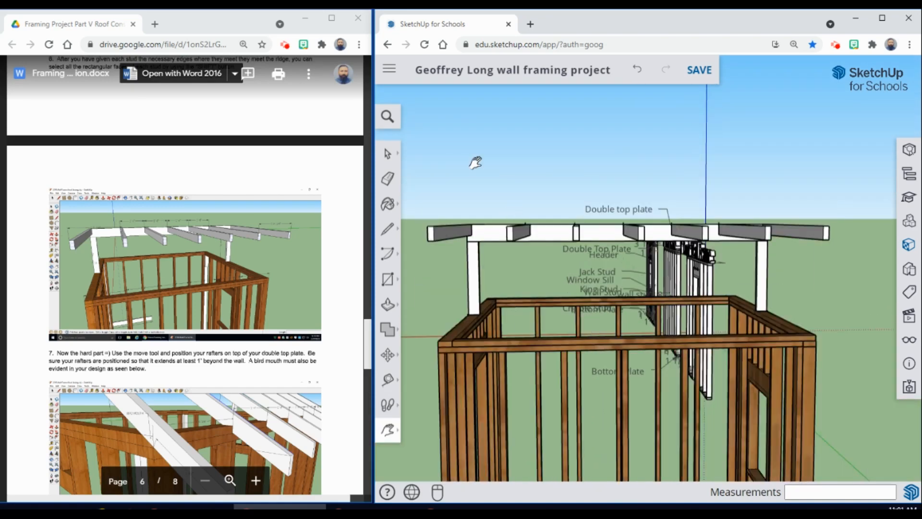
Select the rectangular outer end faces of all seven rafters together.
click(387, 153)
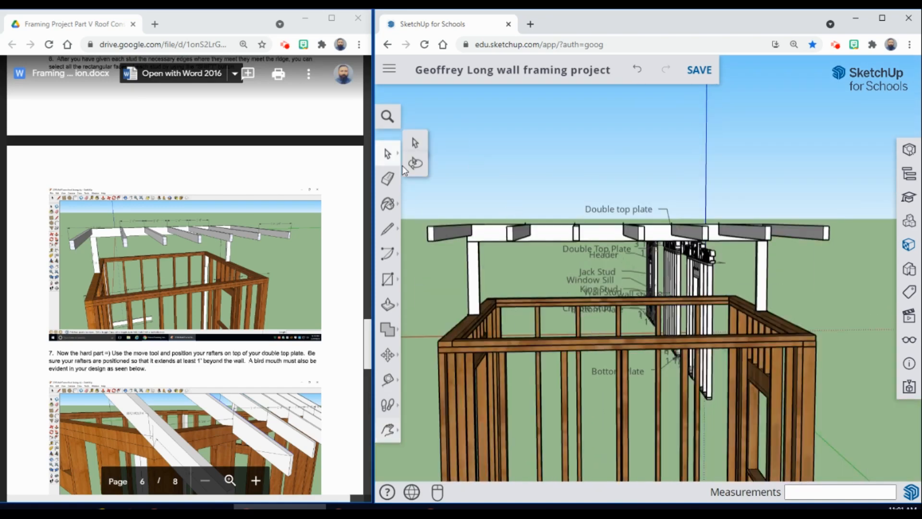
click(432, 239)
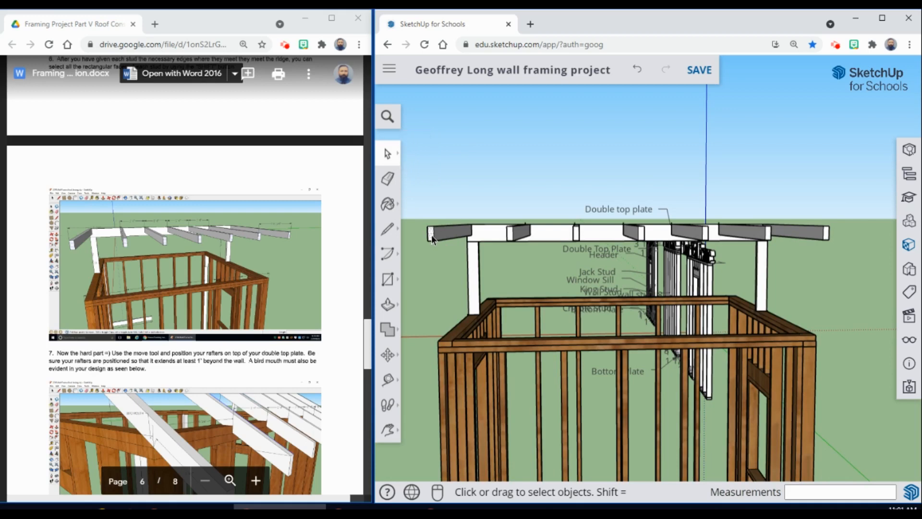
shift+click(512, 238)
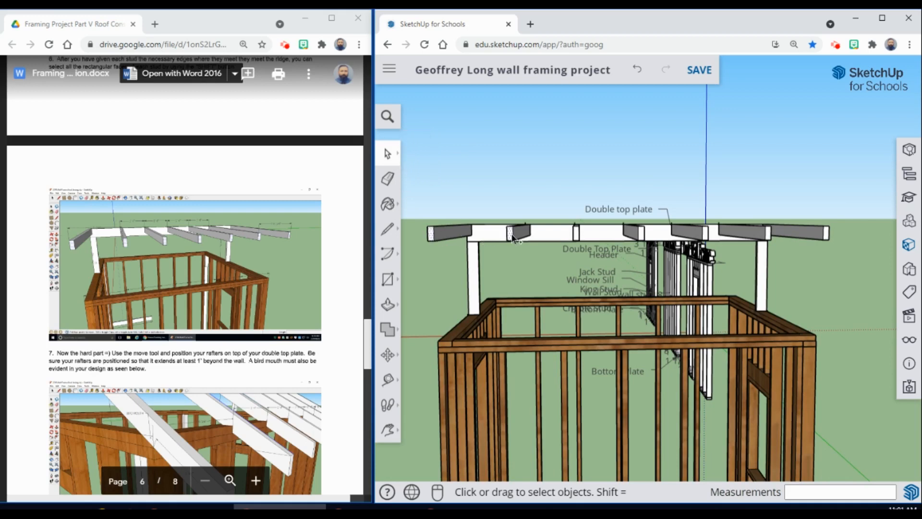
shift+click(576, 235)
shift+click(642, 238)
click(430, 198)
middle_drag(434, 237, 541, 253)
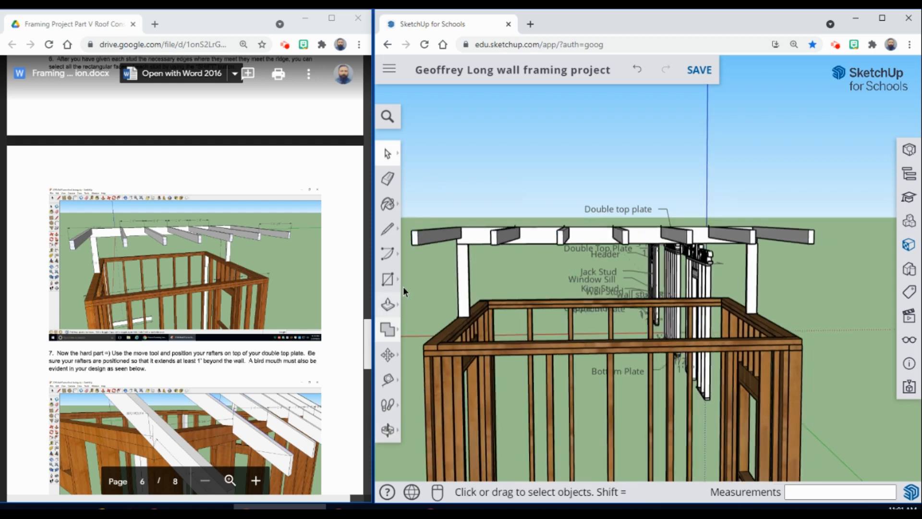
click(414, 238)
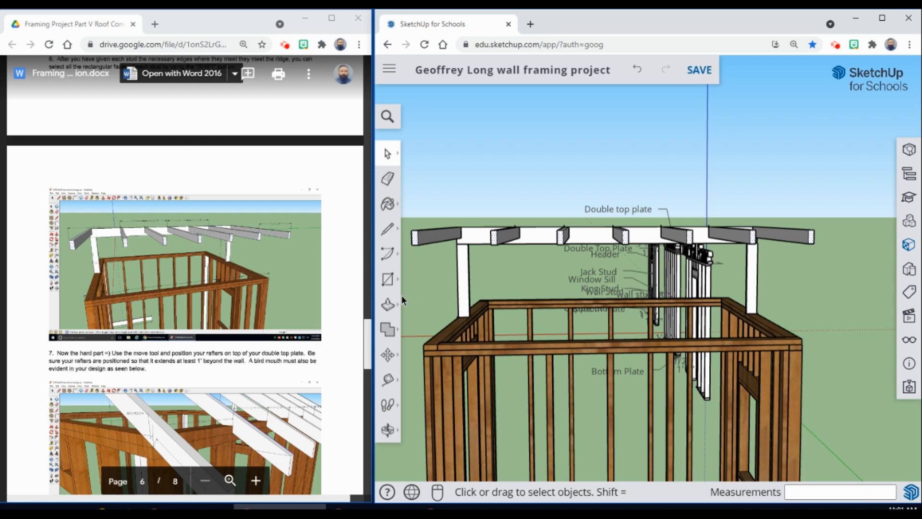
Move the selected rafter end faces straight down along the blue axis by about 2' 7 13/16" so the rafters slope over the double top plate.
click(388, 356)
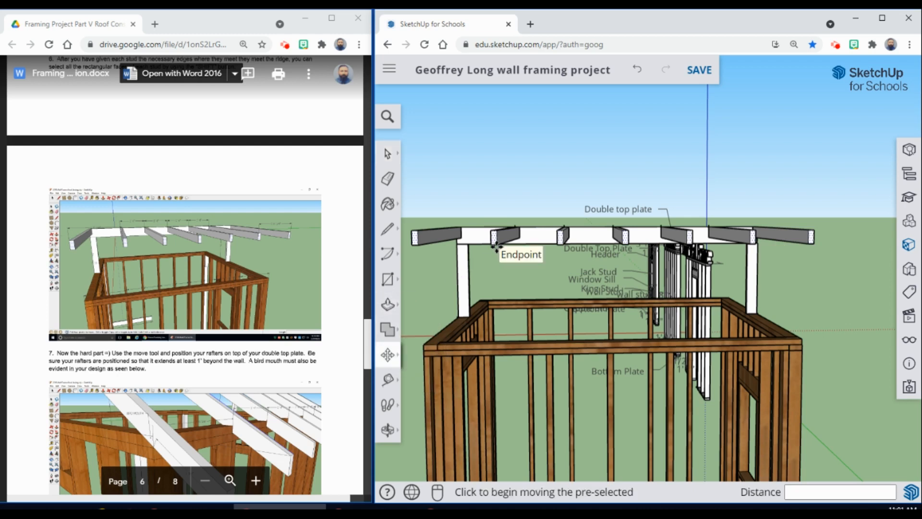
click(494, 251)
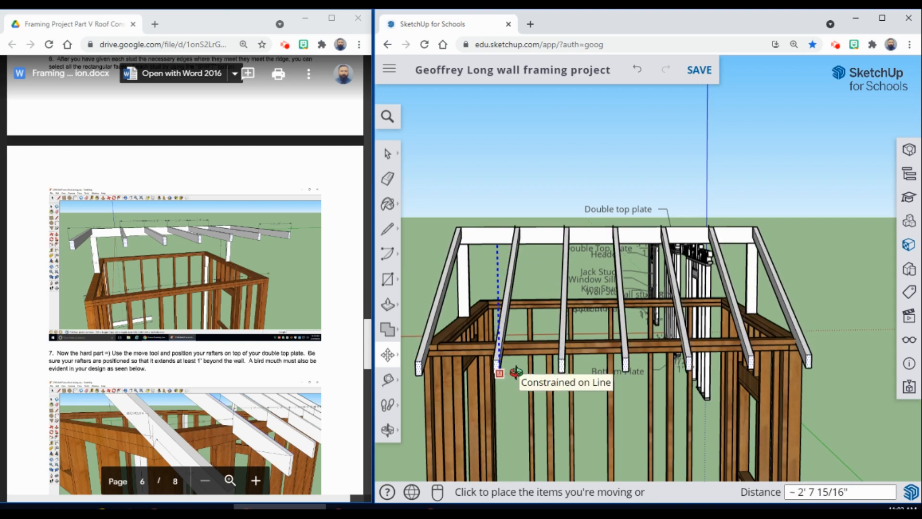
middle_drag(512, 372, 566, 371)
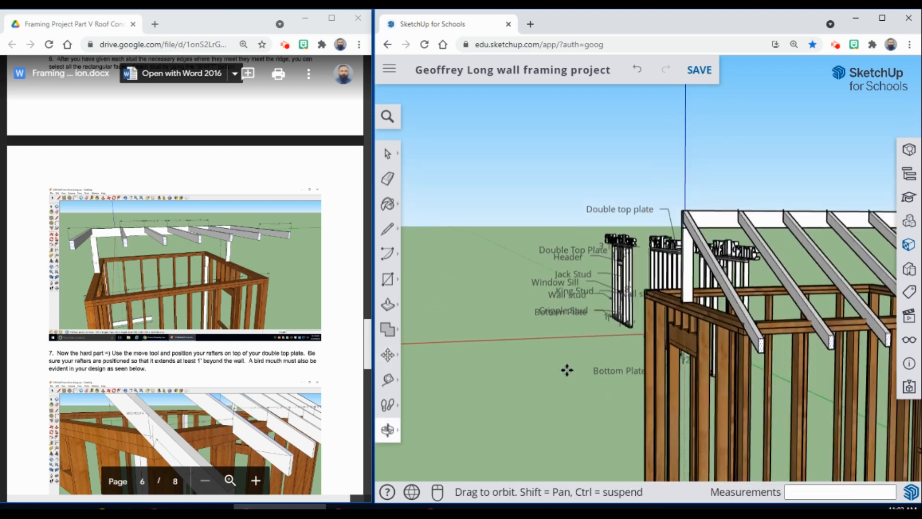
click(620, 350)
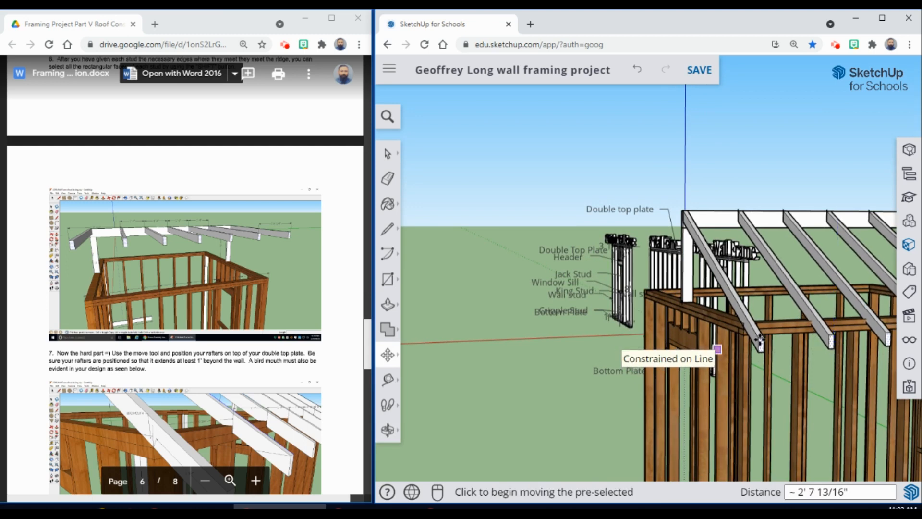
Move the selected rafter end faces a further 9/16" down along the blue axis to seat the rafters on the double top plate.
scroll(737, 334, up, 8)
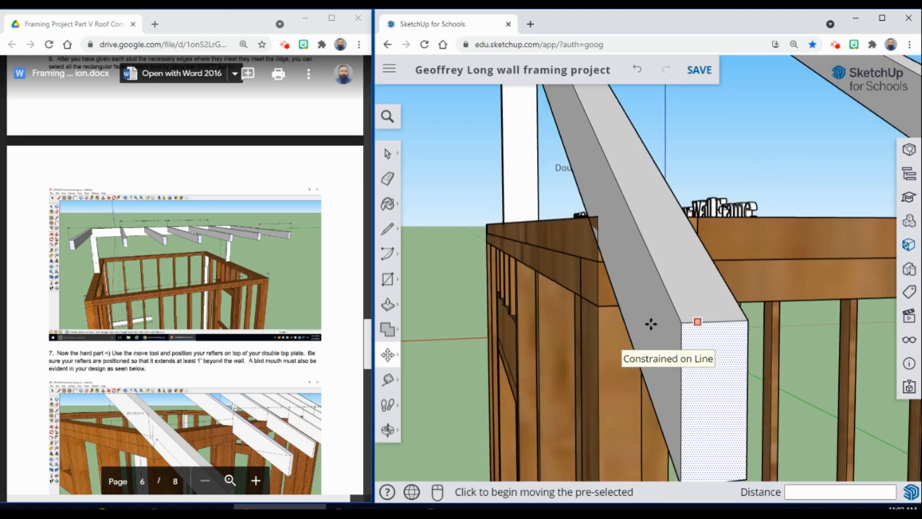
middle_drag(650, 323, 756, 322)
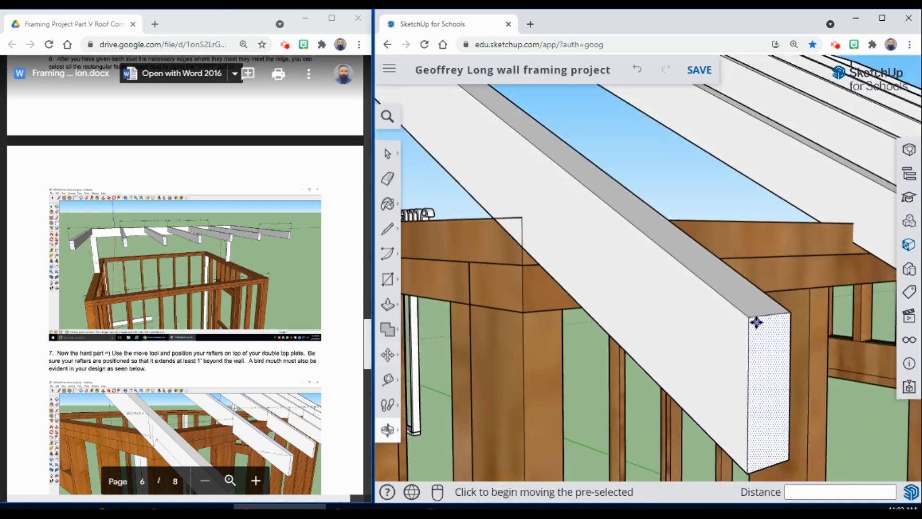
click(772, 372)
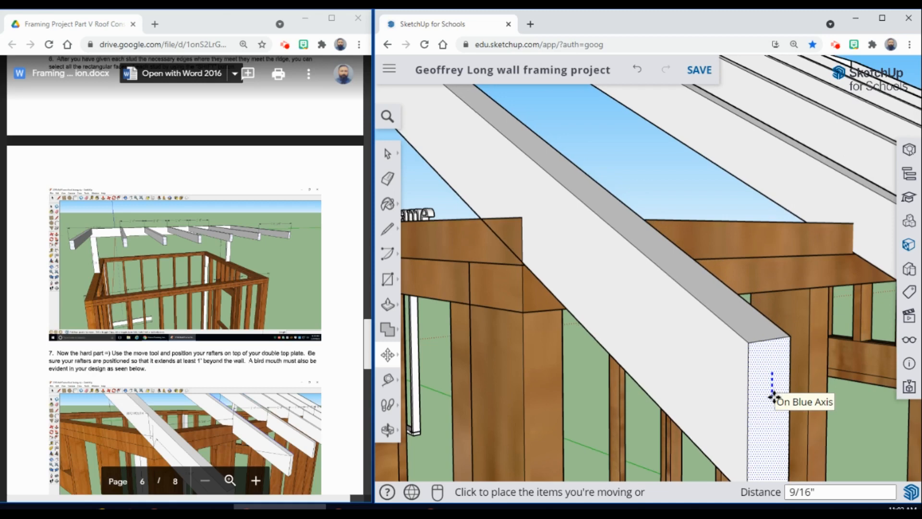
click(773, 398)
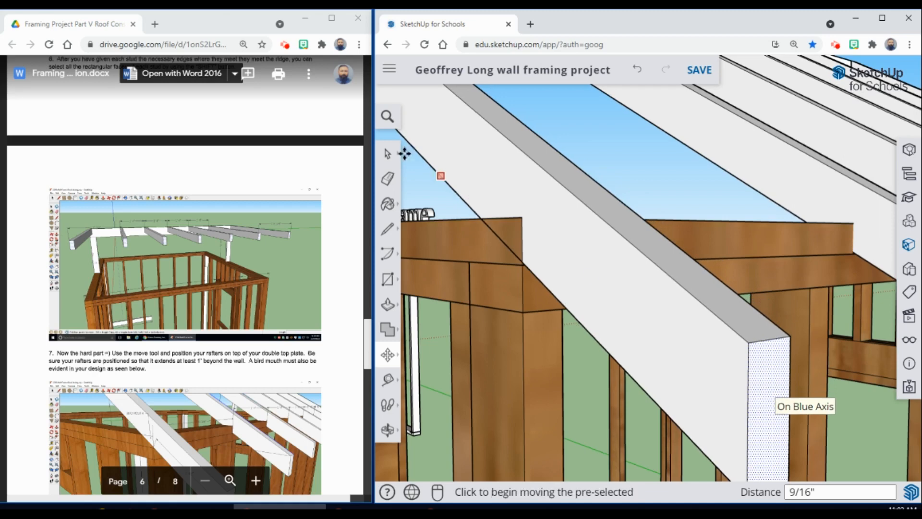
Examine from several sides how the sloped rafters rest on the double top plate and extend beyond the wall.
click(387, 154)
scroll(523, 248, down, 2)
scroll(523, 248, down, 1)
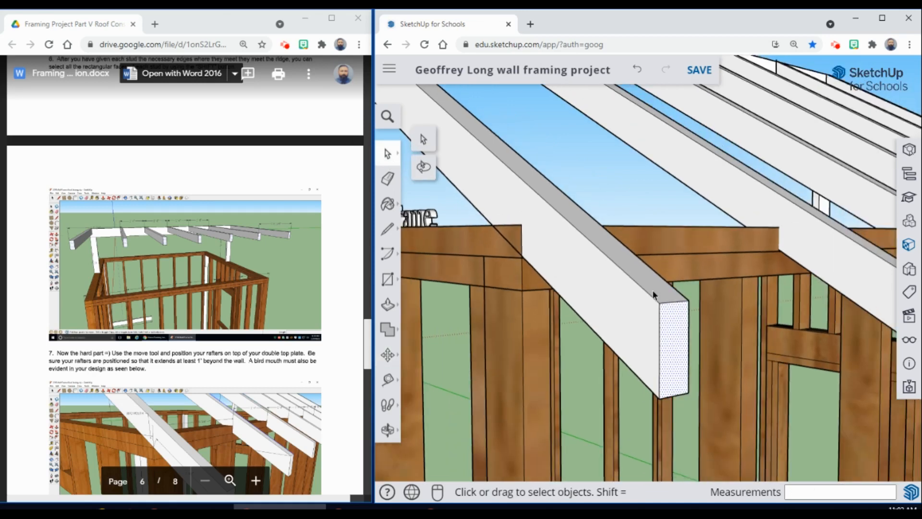
middle_drag(521, 241, 678, 255)
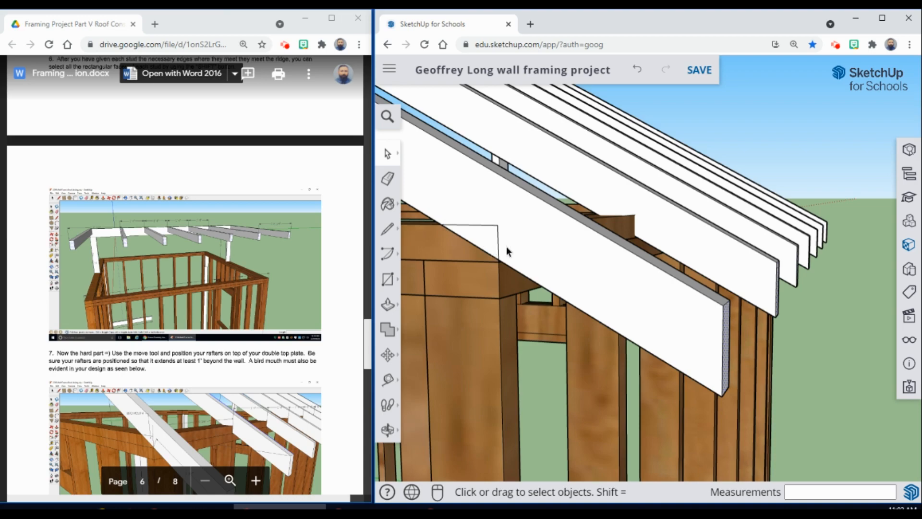
scroll(500, 224, down, 8)
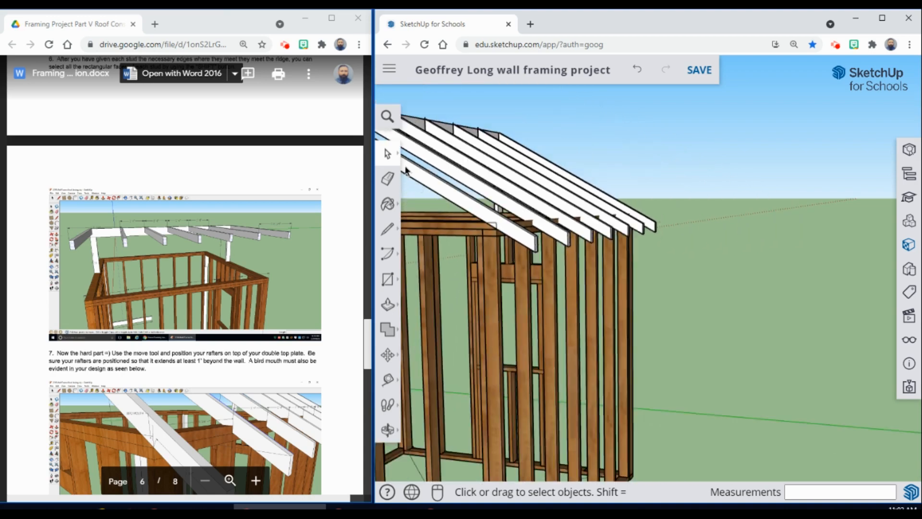
mouse_move(382, 151)
scroll(589, 224, down, 5)
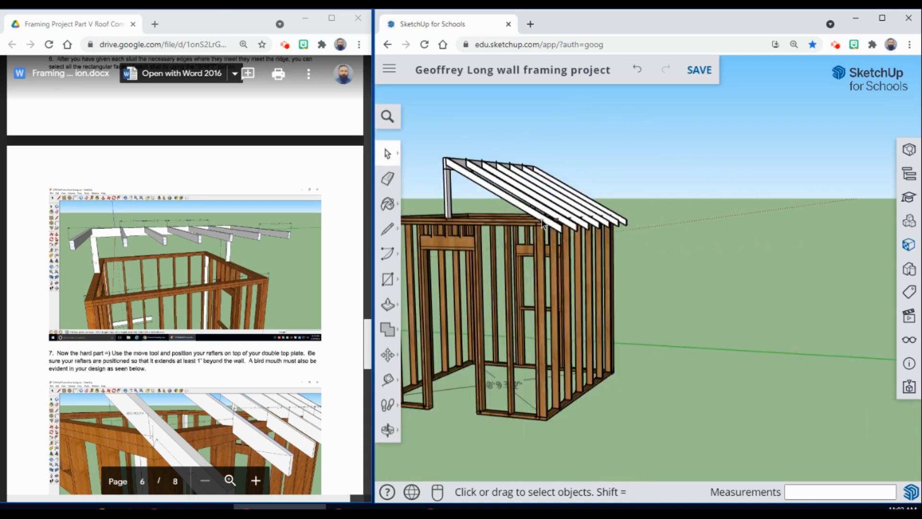
middle_drag(547, 226, 774, 284)
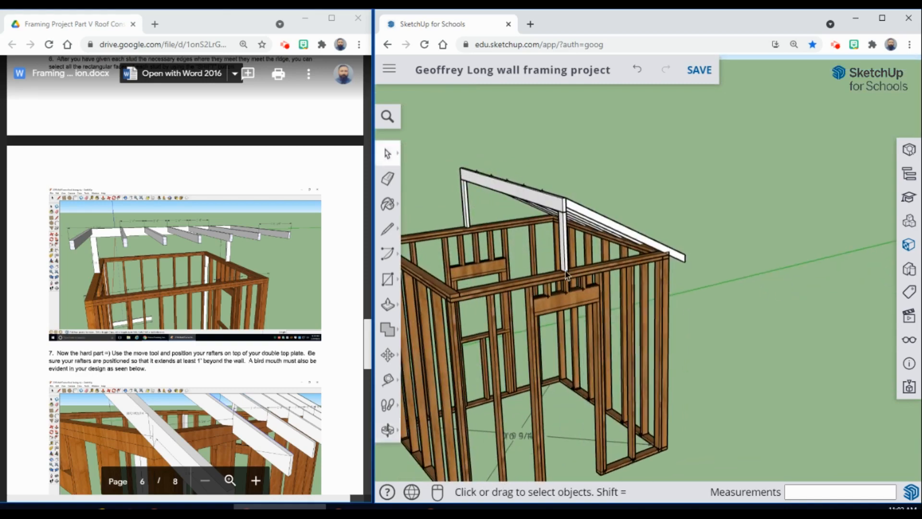
middle_drag(462, 234, 686, 259)
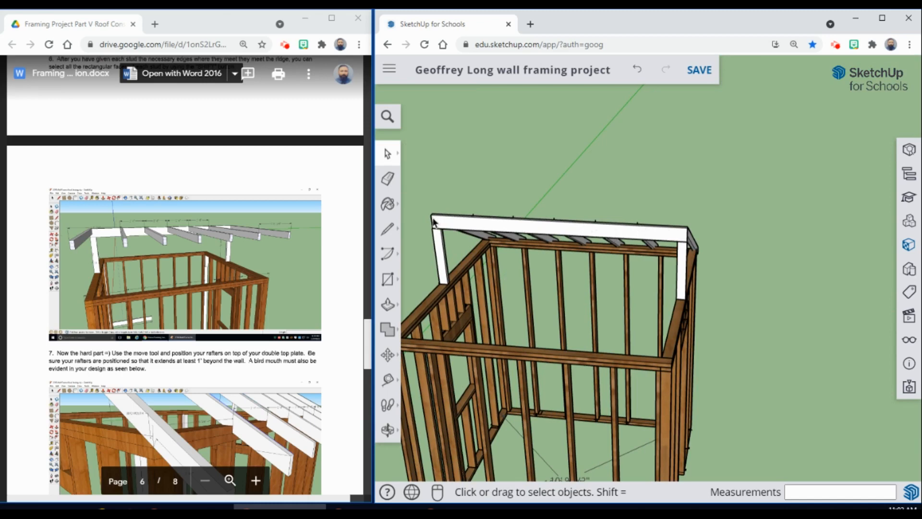
middle_drag(642, 226, 451, 199)
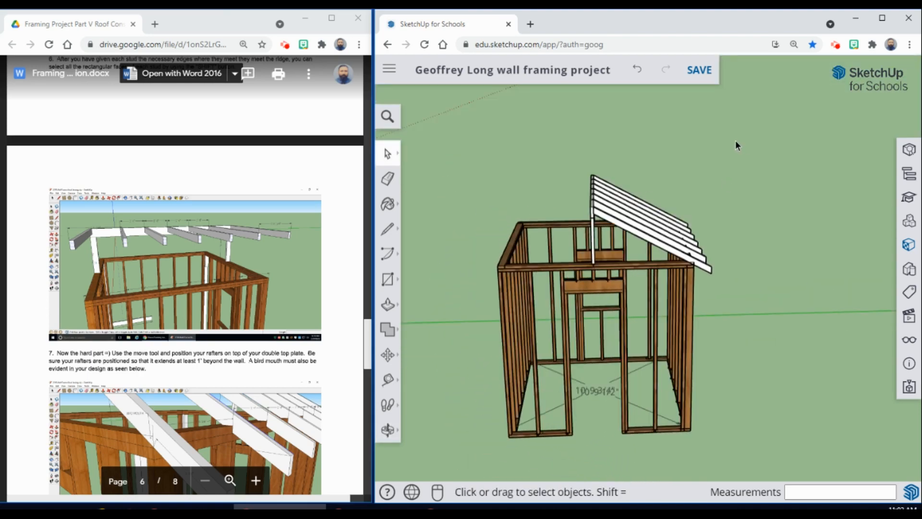